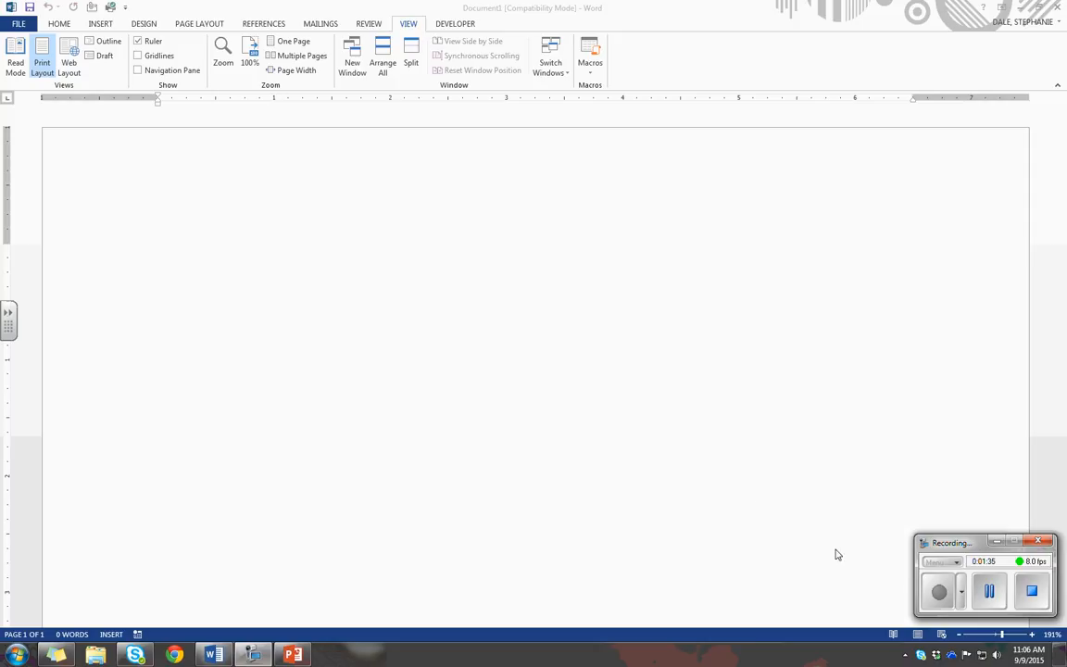
pyautogui.click(655, 427)
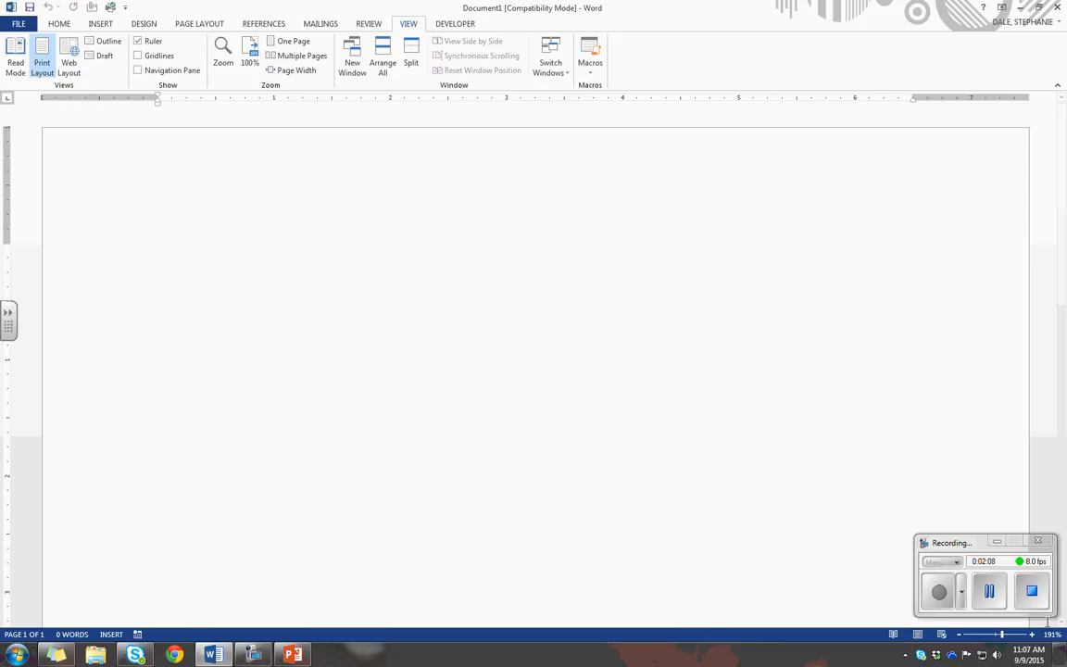
pyautogui.click(940, 594)
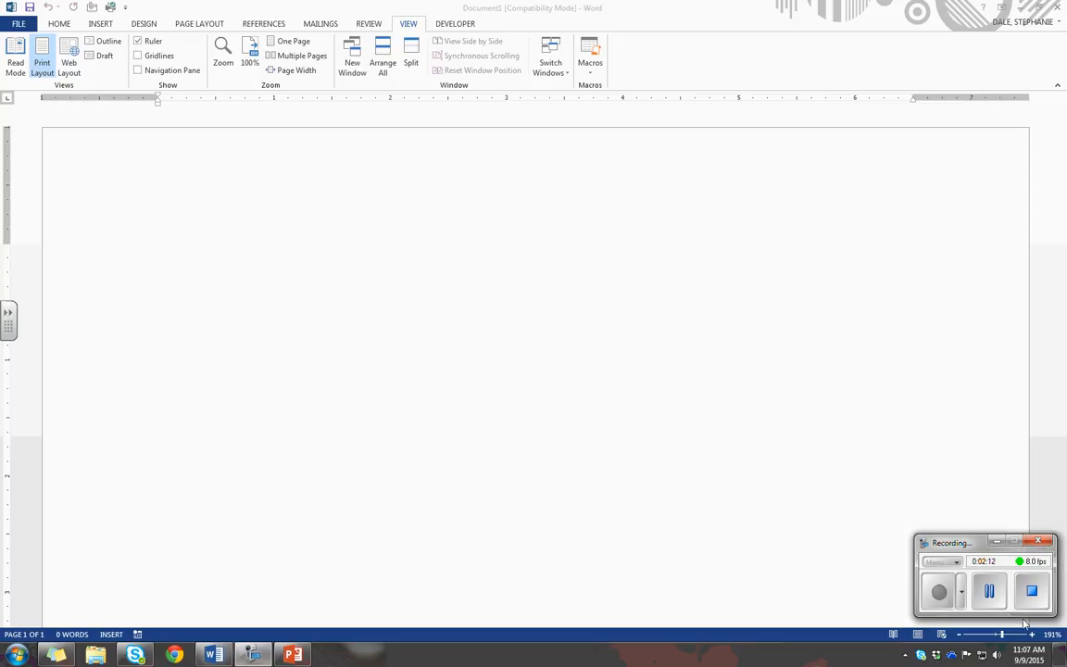
# Browse the computer for a document to open and go to the Student Assignments folder on the Desktop
pyautogui.click(20, 23)
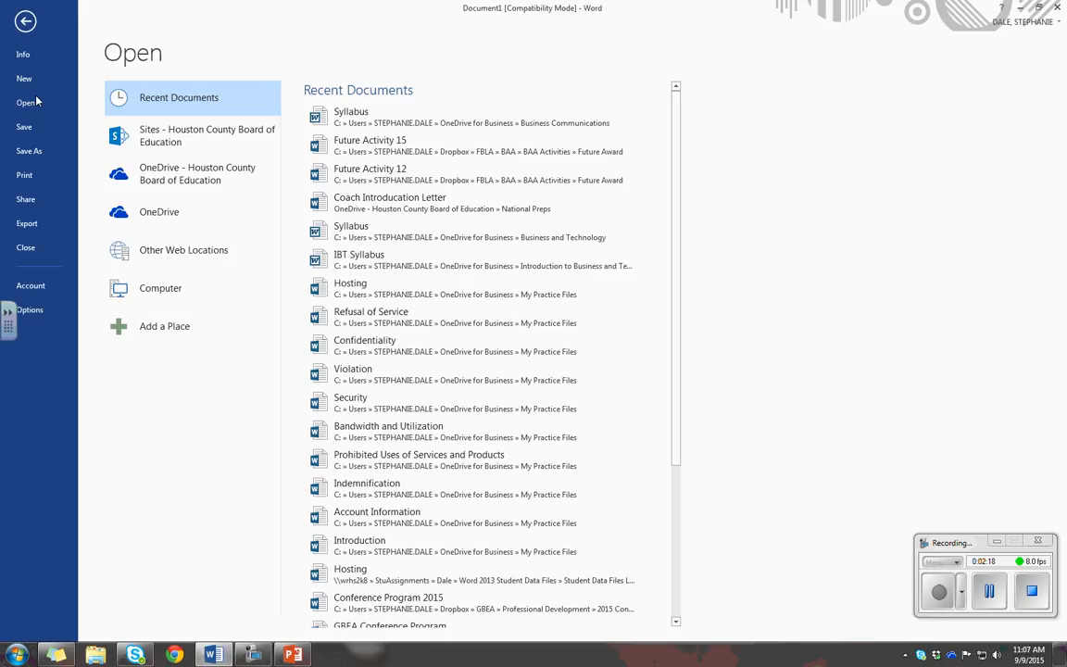
pyautogui.click(200, 288)
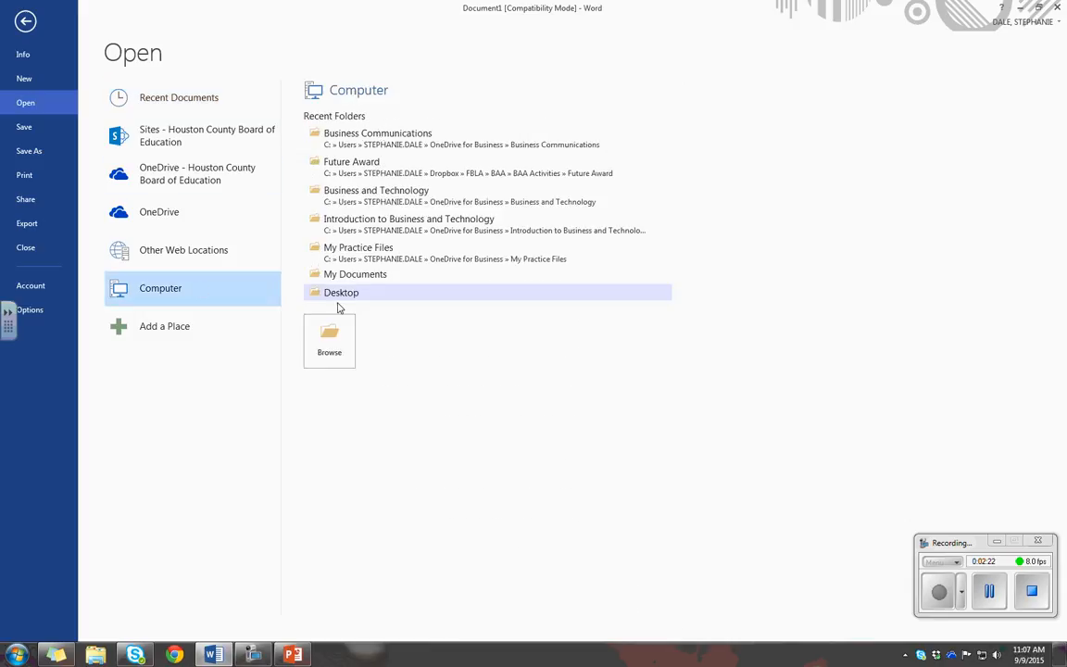
pyautogui.click(330, 341)
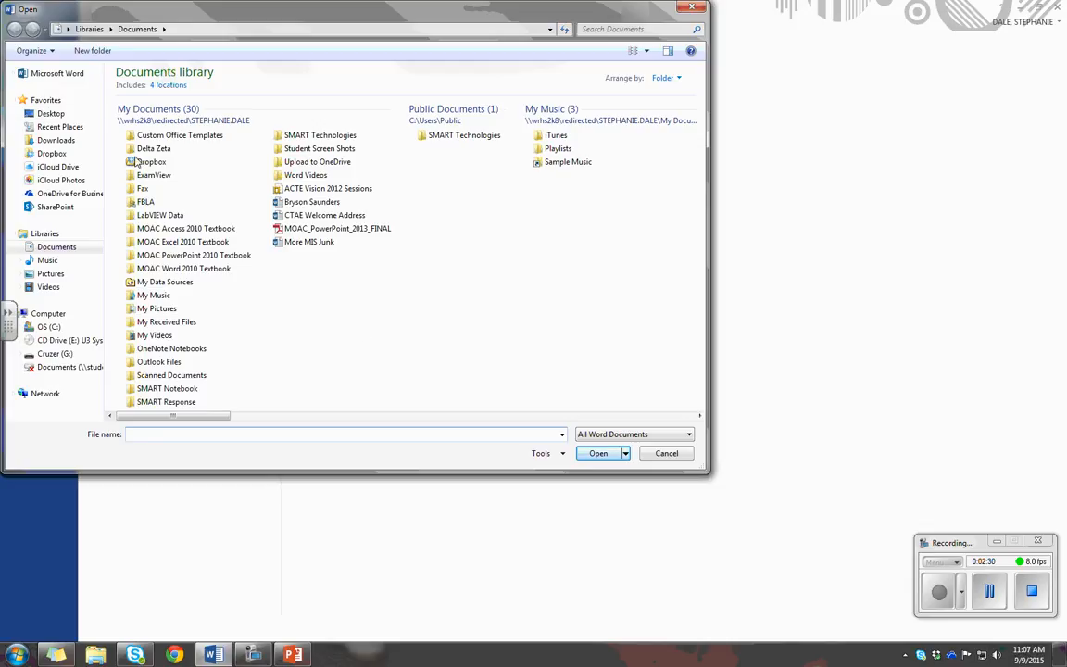
pyautogui.click(63, 119)
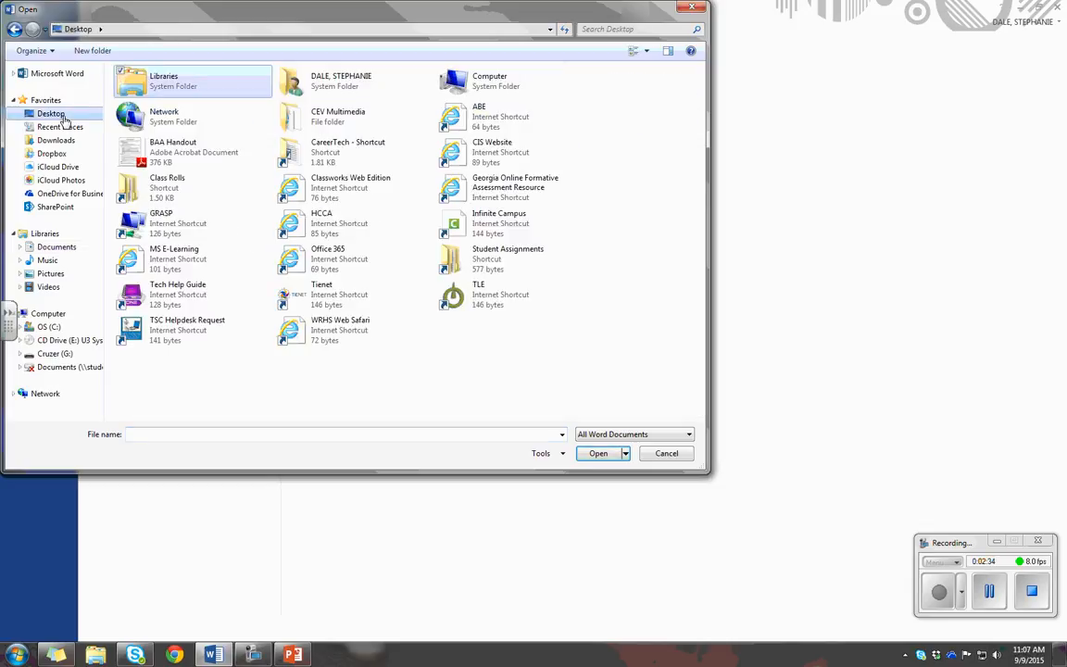
pyautogui.doubleClick(446, 252)
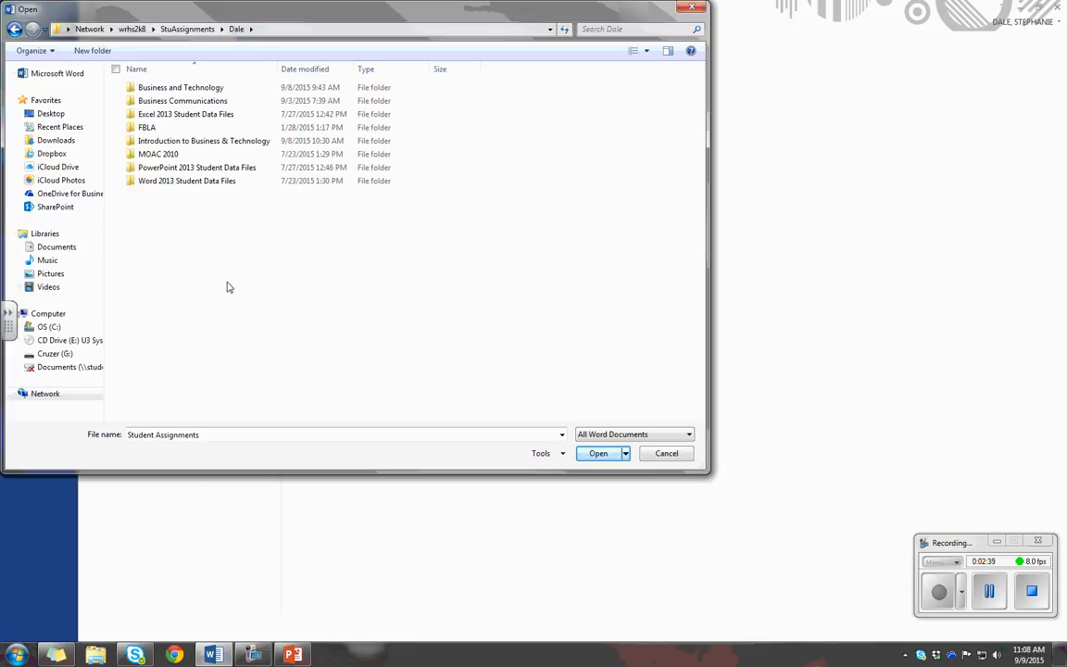
# Open Star Bright Satellite Proposal from Word 2013 Student Data Files, Student Data Files Lesson 02, and enable editing
pyautogui.click(211, 184)
pyautogui.doubleClick(212, 186)
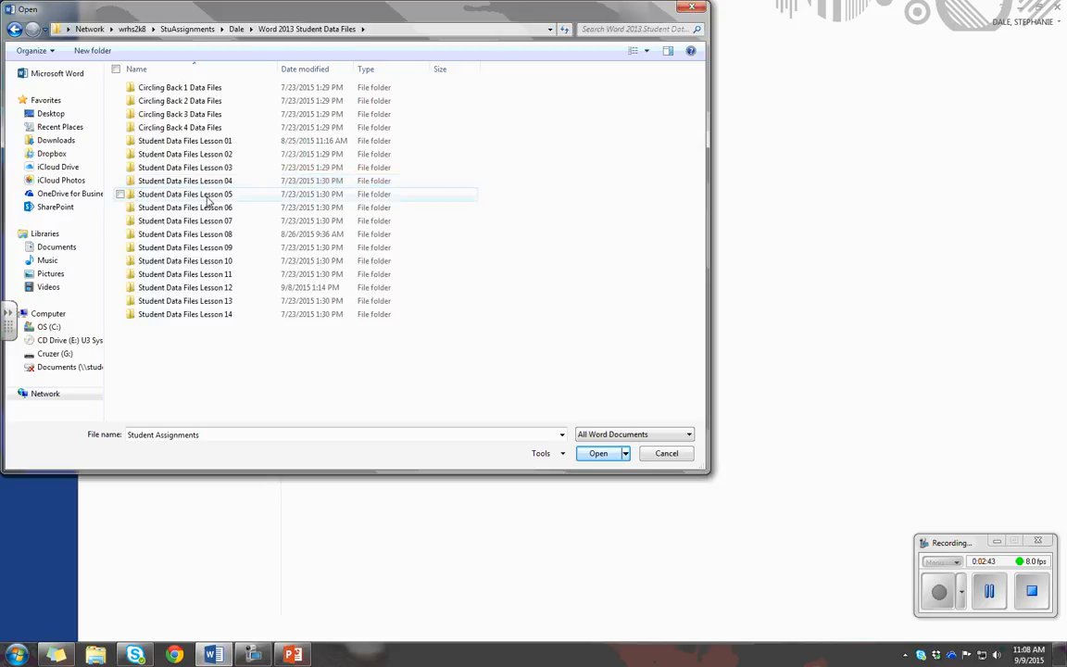
pyautogui.doubleClick(250, 155)
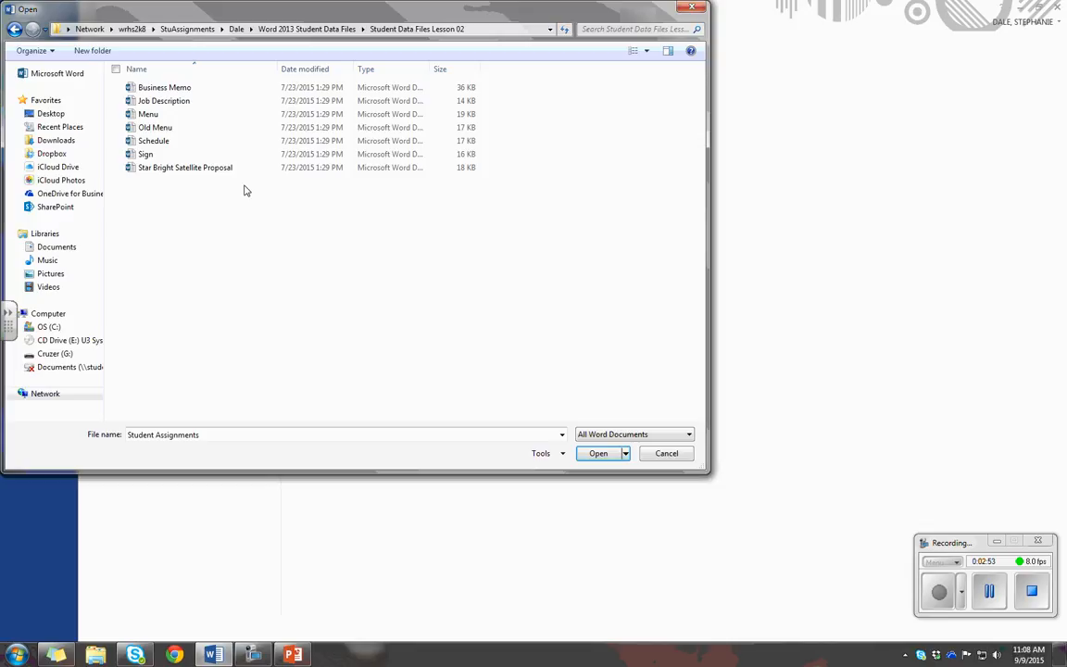
pyautogui.click(204, 167)
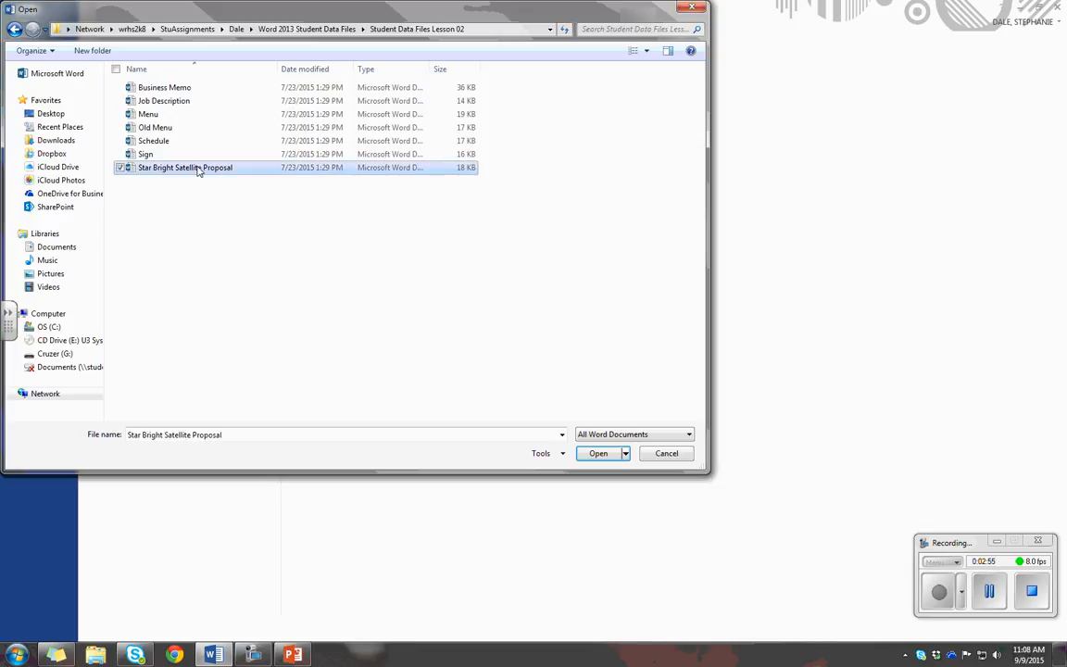
pyautogui.click(597, 453)
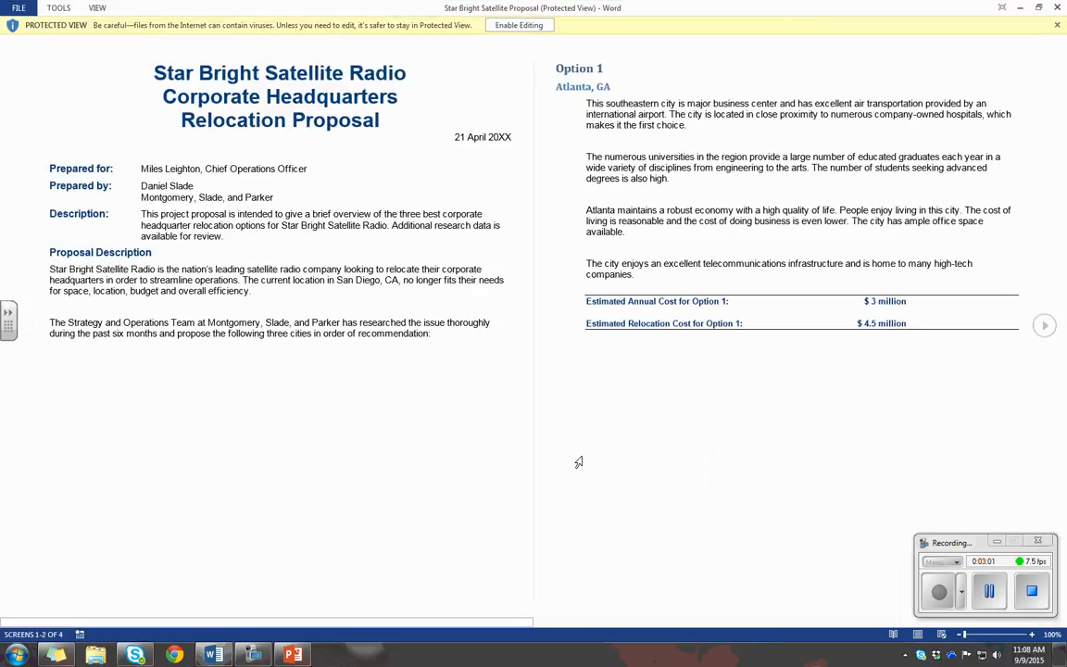
pyautogui.click(536, 27)
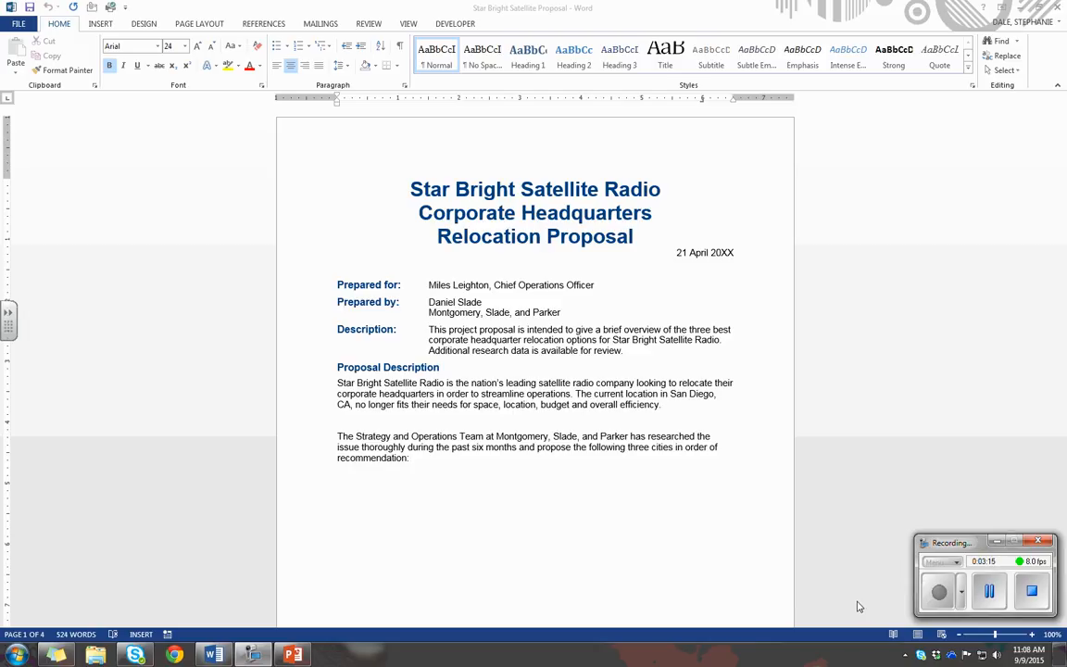
# View the proposal in Read Mode, and return to editing the document
pyautogui.click(408, 24)
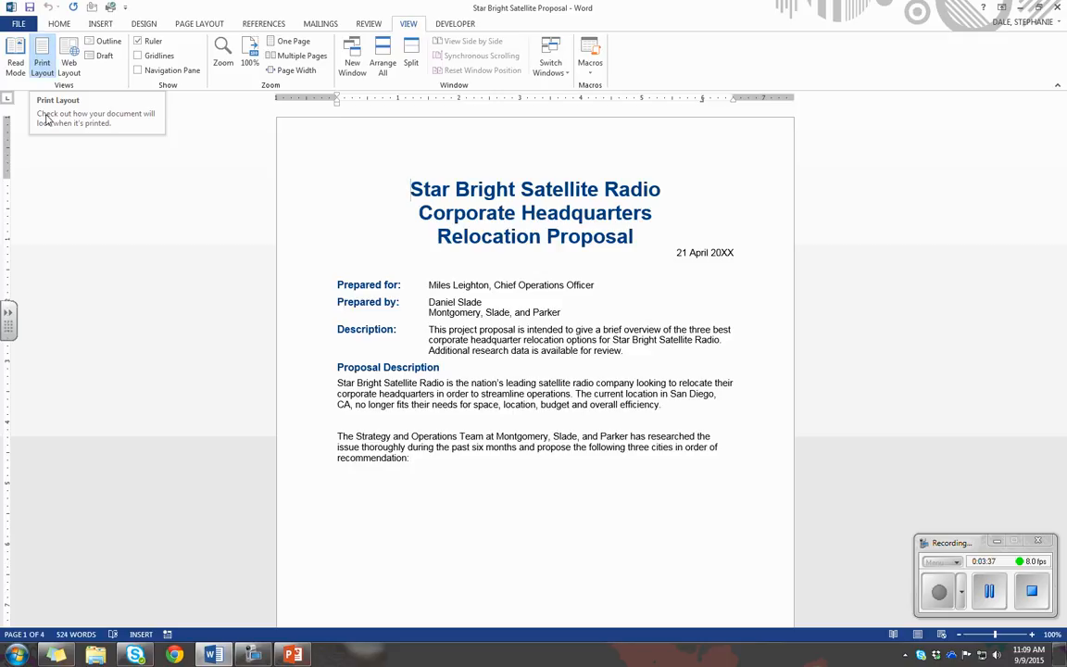
pyautogui.click(16, 63)
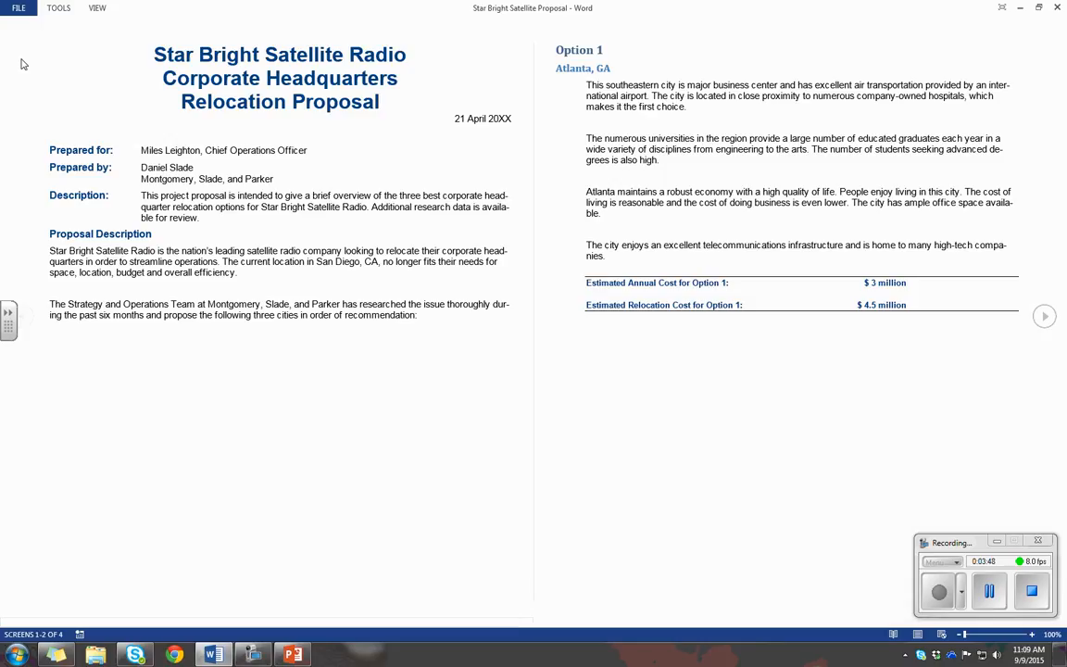
pyautogui.click(938, 592)
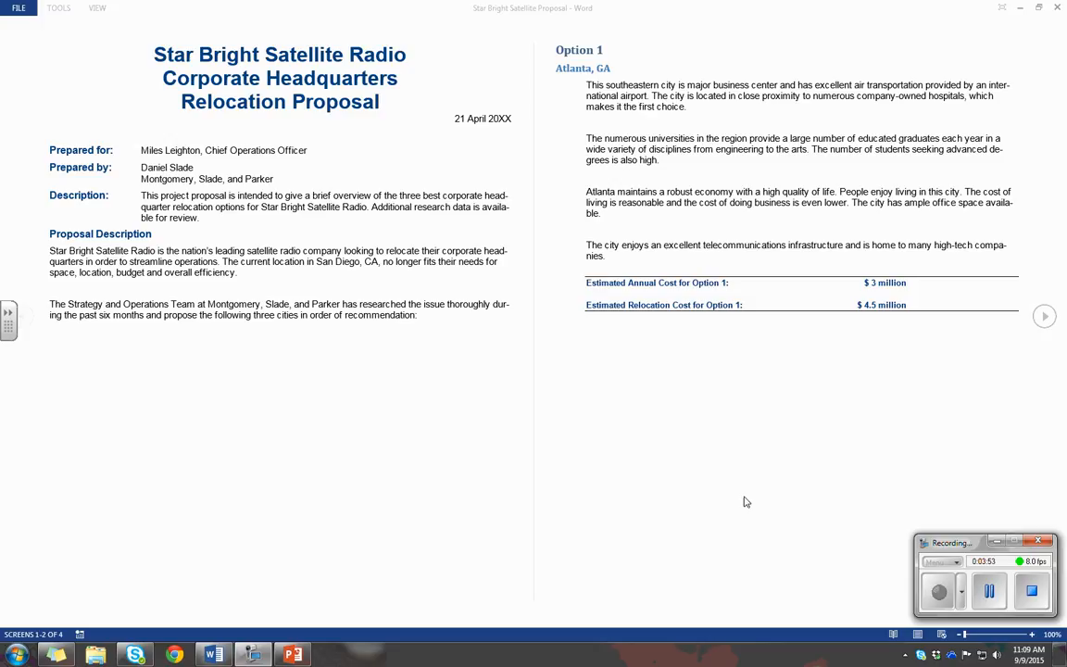
pyautogui.click(98, 9)
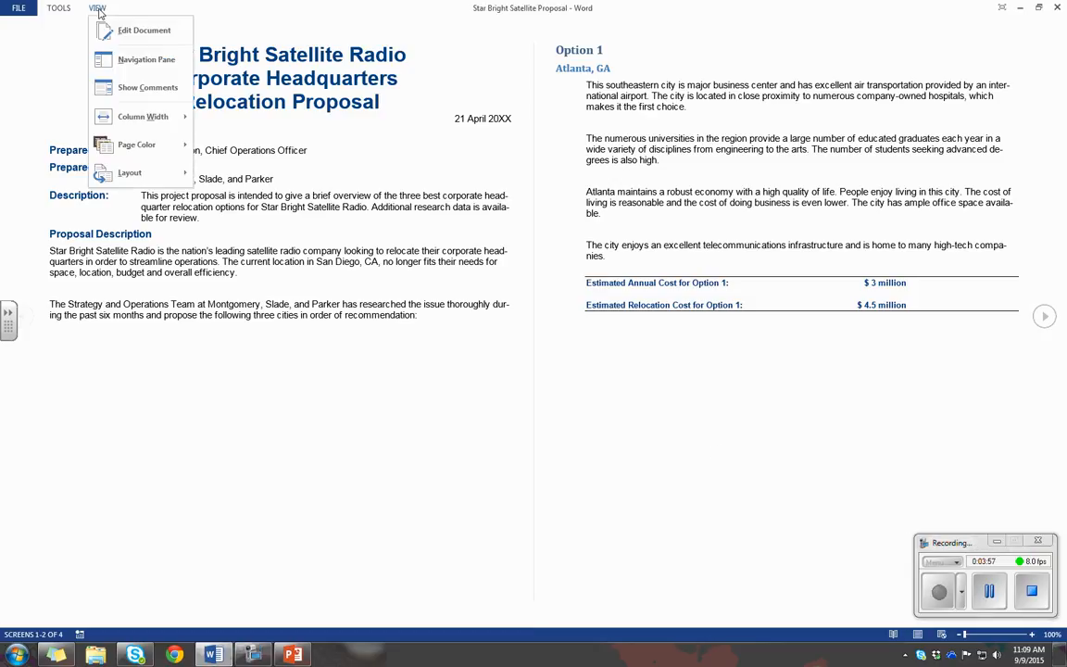
pyautogui.click(138, 30)
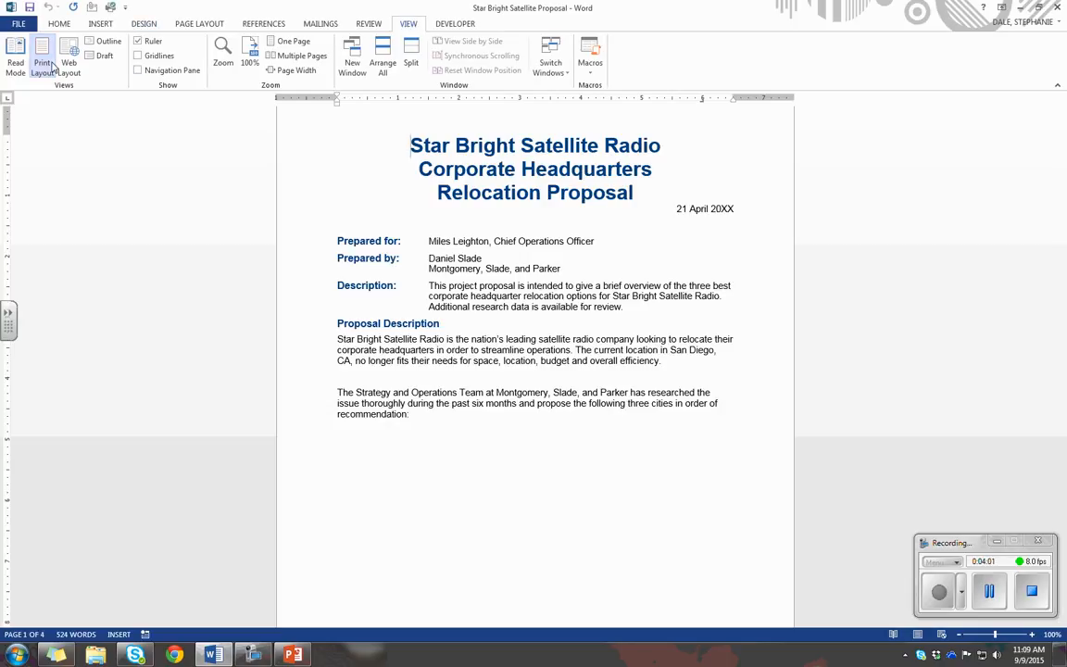
# Switch the proposal to Read Mode once more and go back to Print Layout view
pyautogui.click(992, 597)
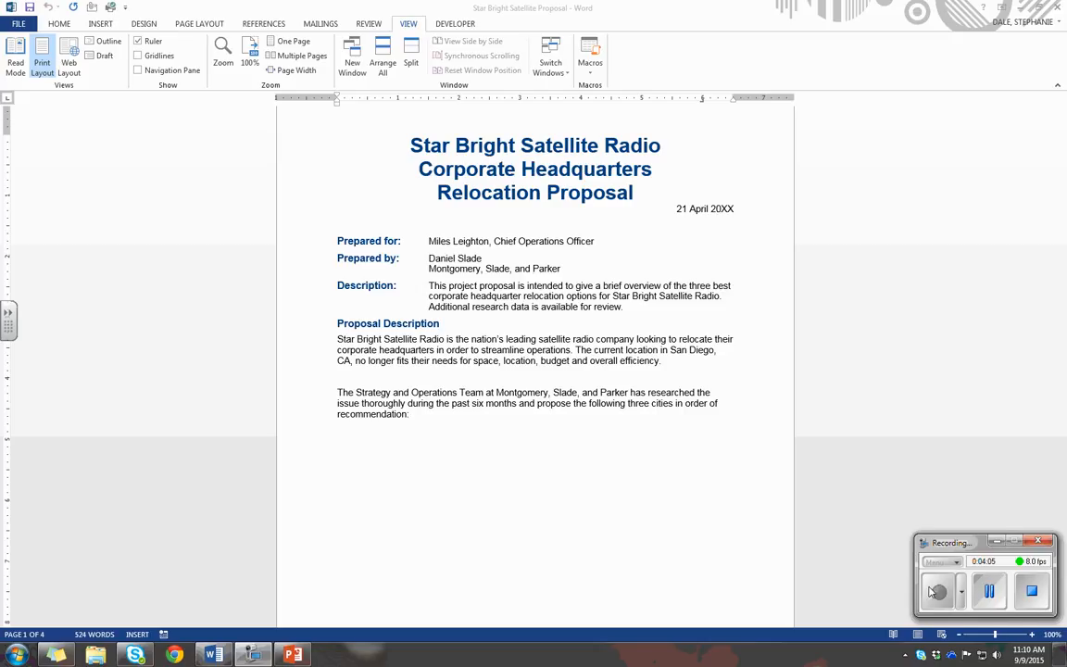
pyautogui.click(17, 67)
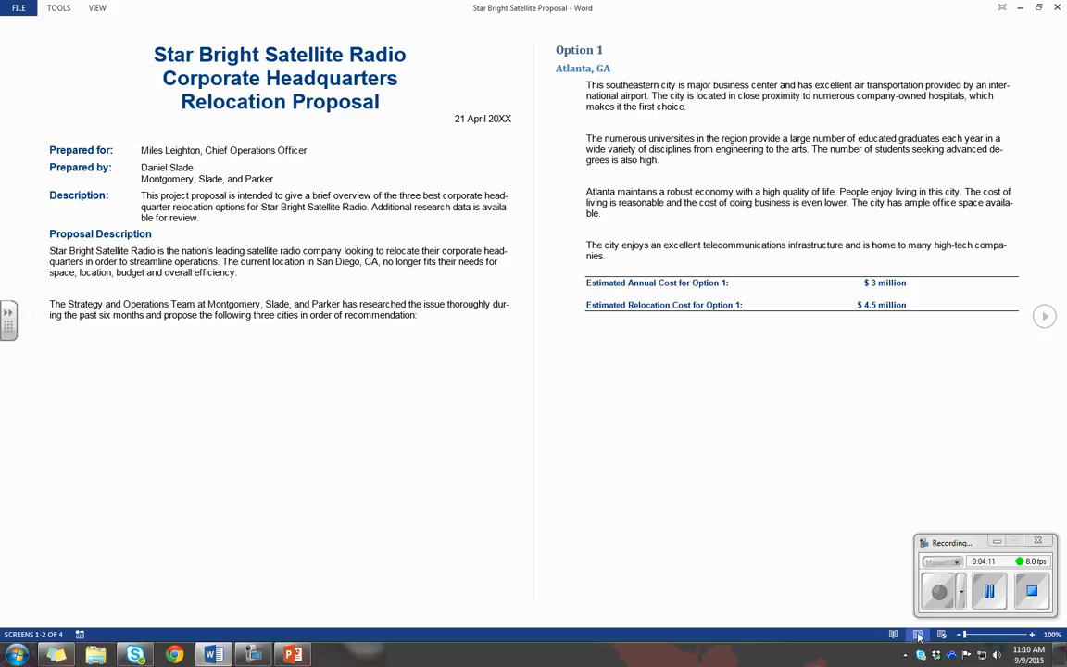
pyautogui.click(917, 636)
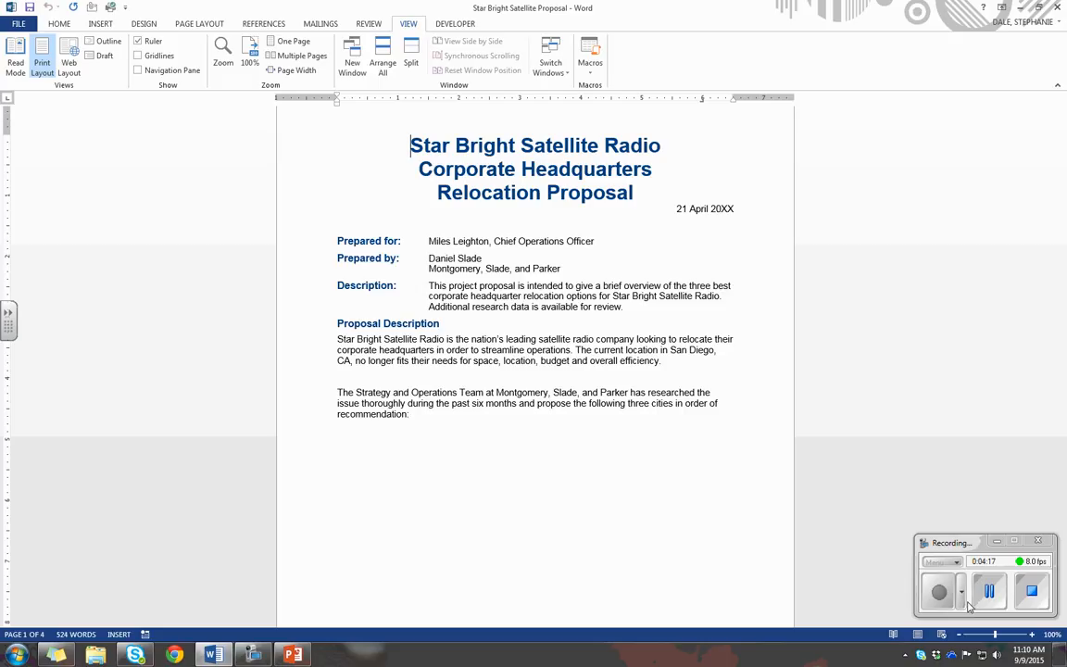
# View the proposal in Web Layout and in Outline view, returning to Print Layout after each
pyautogui.click(71, 61)
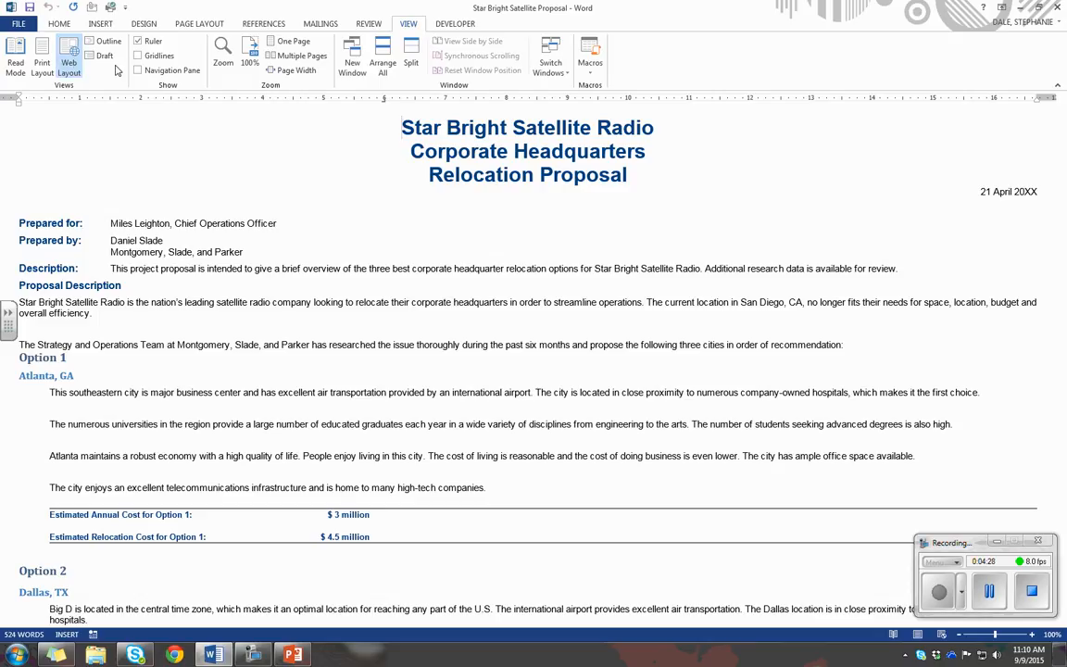
pyautogui.click(50, 72)
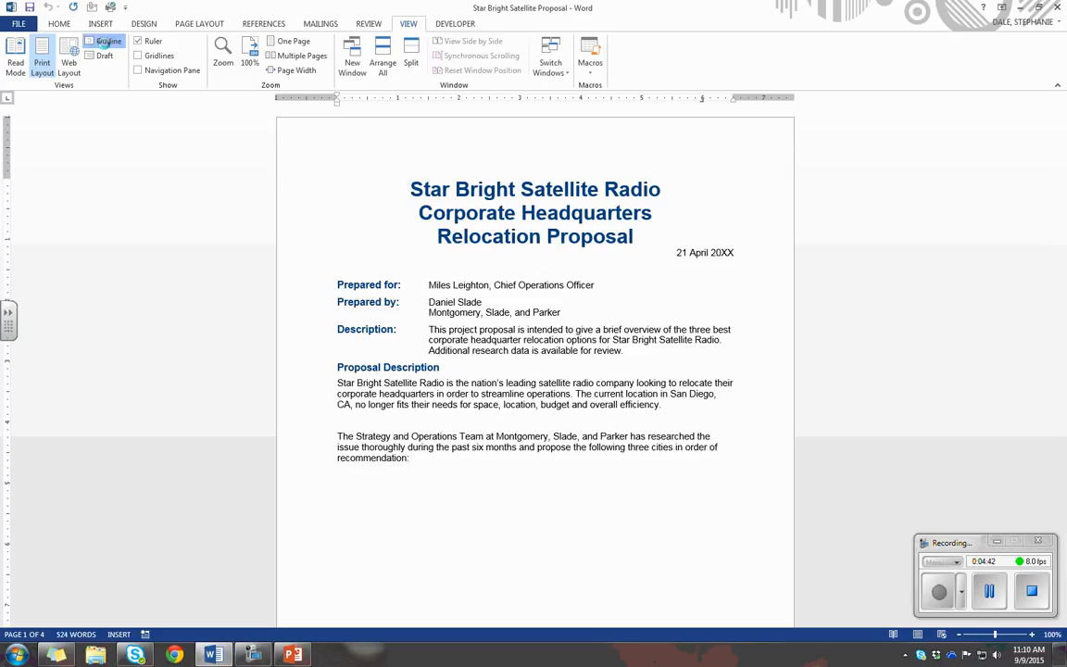
pyautogui.click(105, 43)
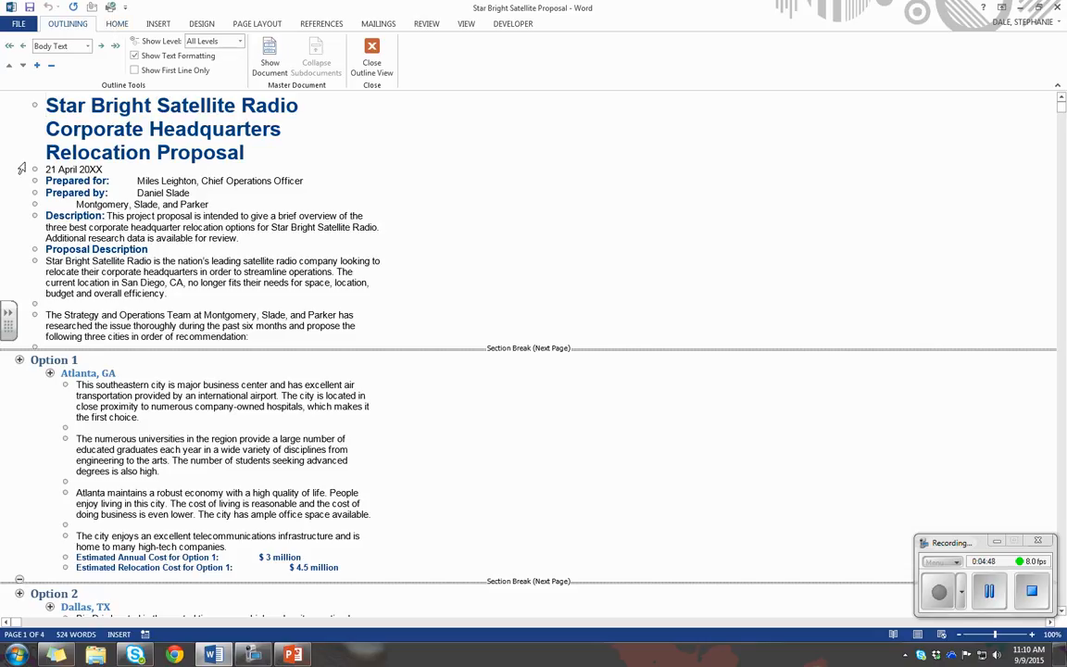
pyautogui.click(371, 65)
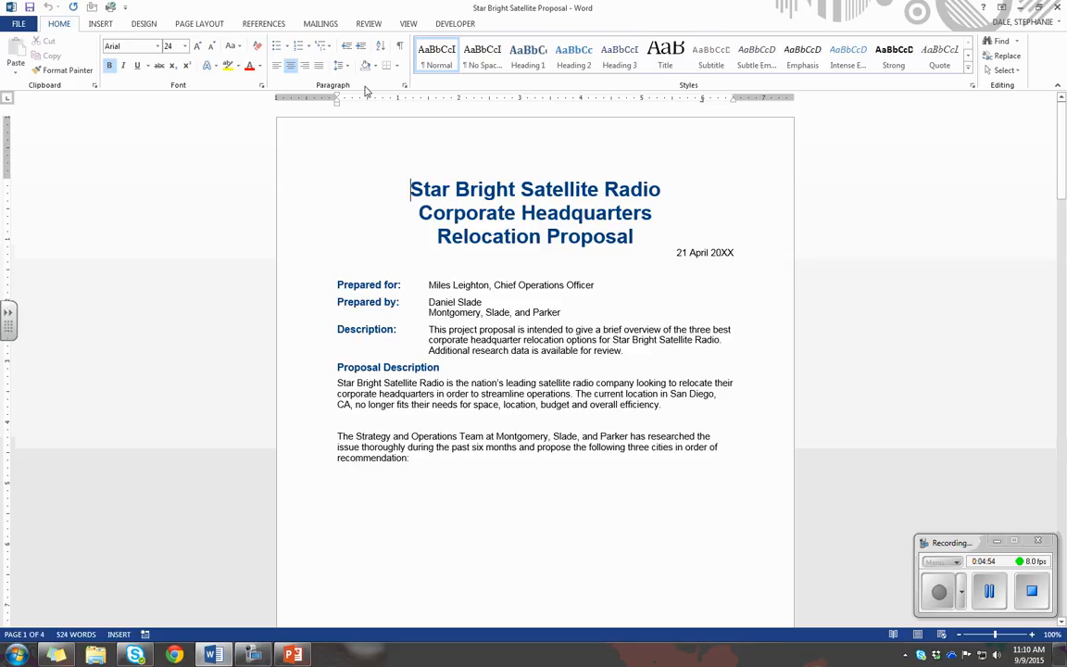
# View the proposal in Draft view, and return it to Print Layout
pyautogui.click(408, 23)
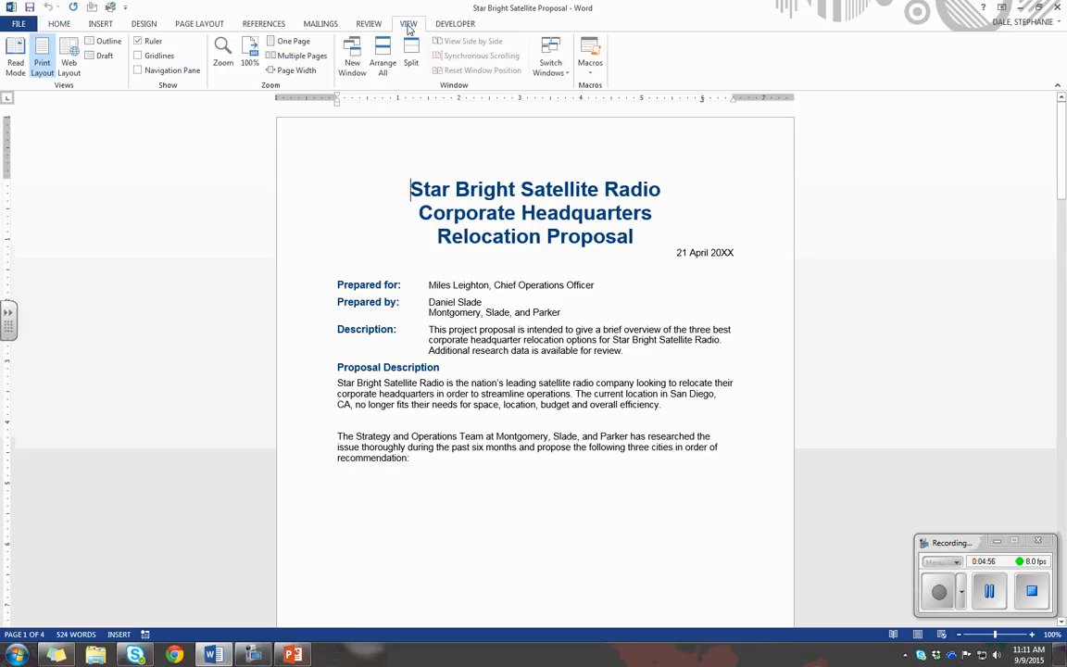
pyautogui.click(103, 58)
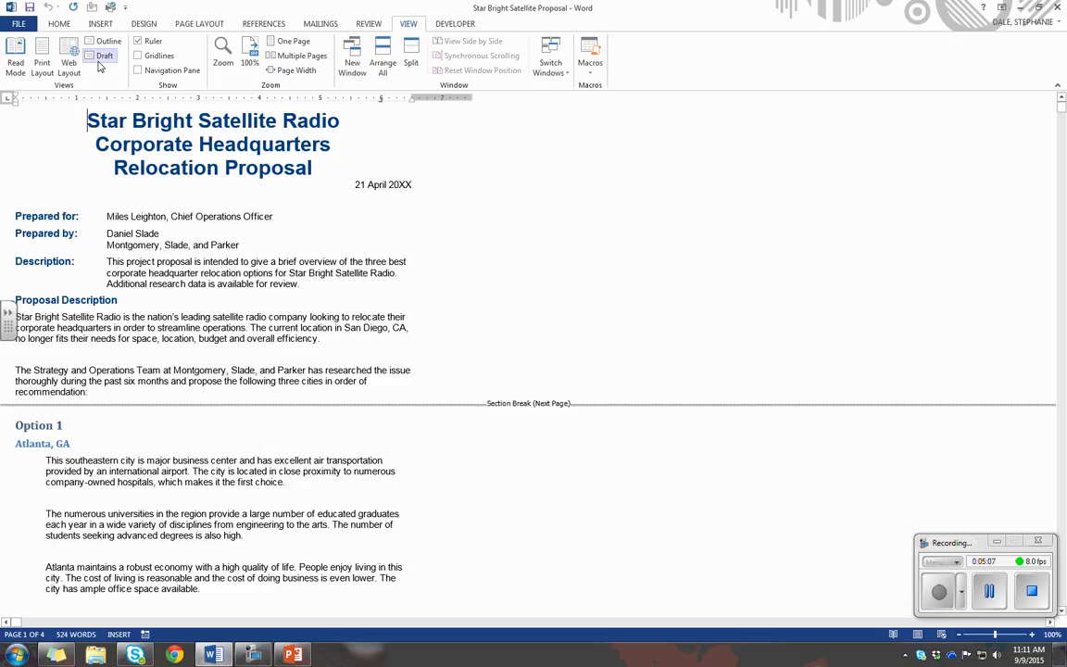
pyautogui.click(990, 598)
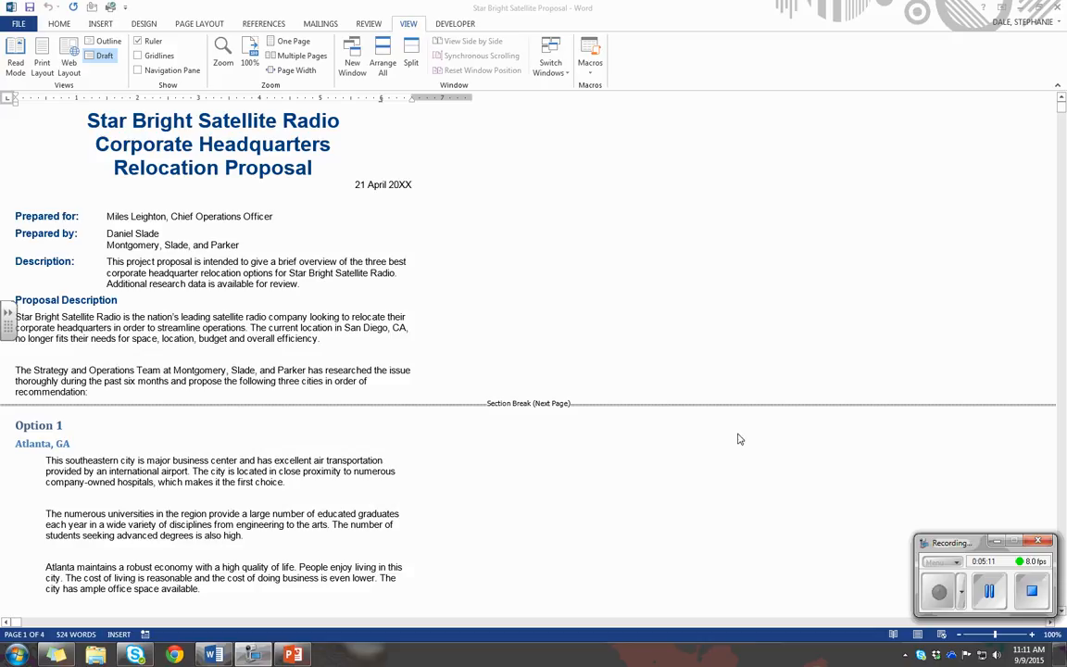
pyautogui.click(38, 68)
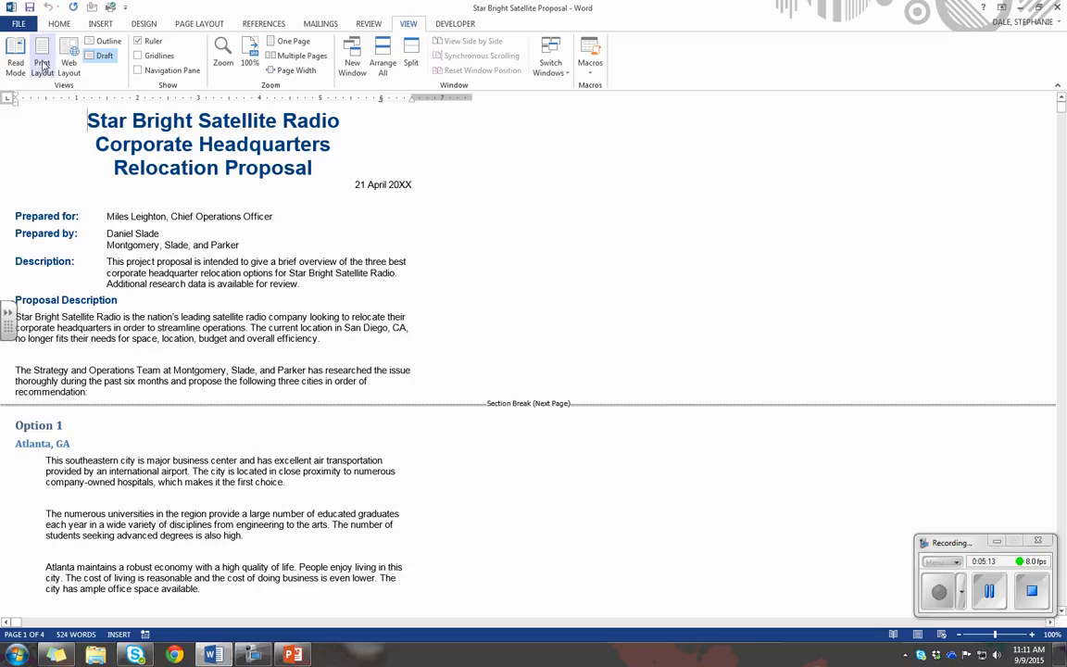
pyautogui.click(42, 67)
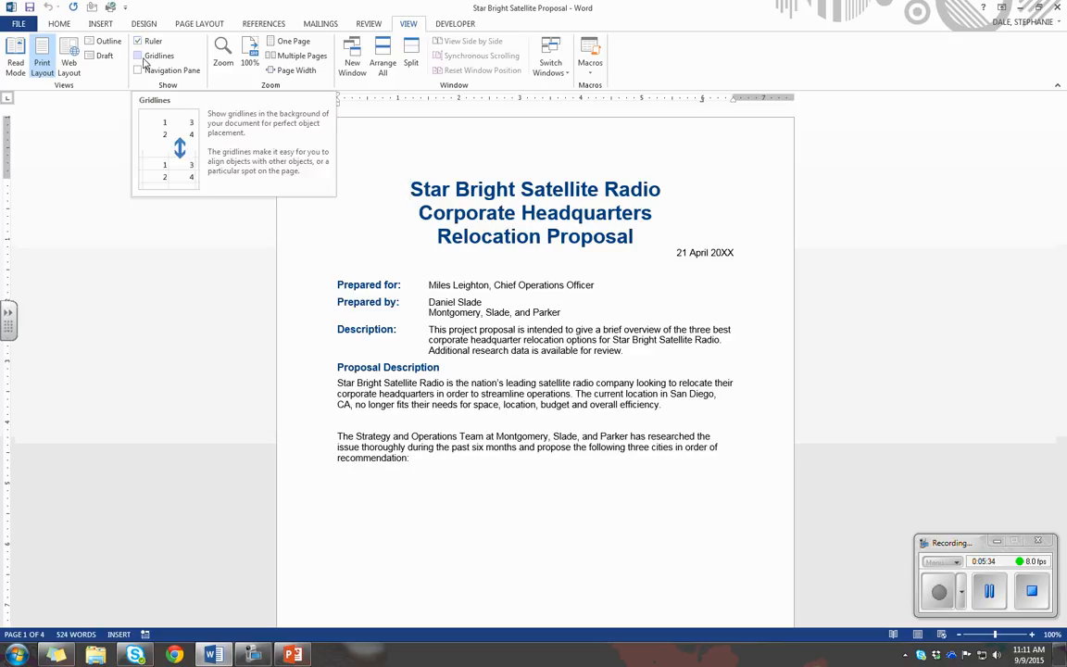
# Hide and redisplay the ruler, and turn the page gridlines on and off
pyautogui.click(137, 41)
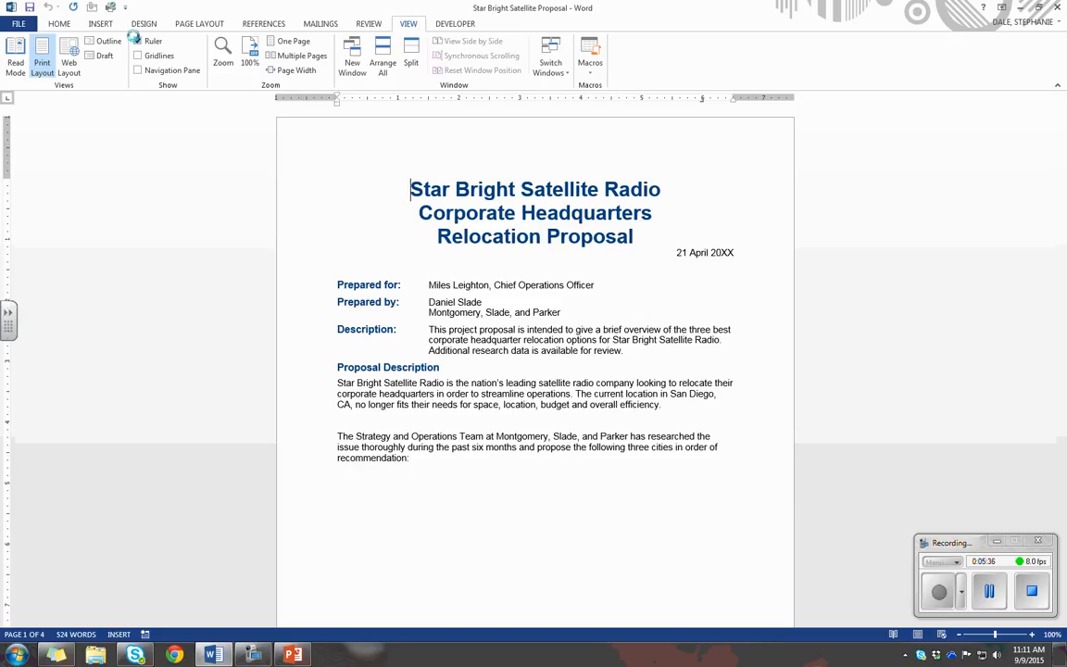
pyautogui.click(138, 42)
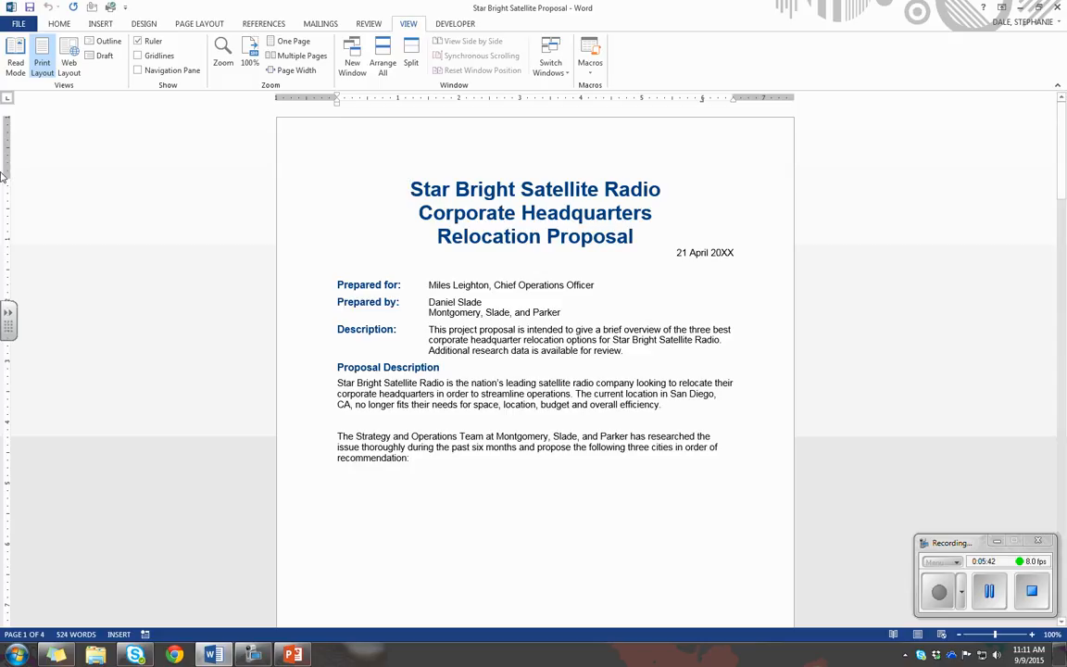
pyautogui.click(137, 42)
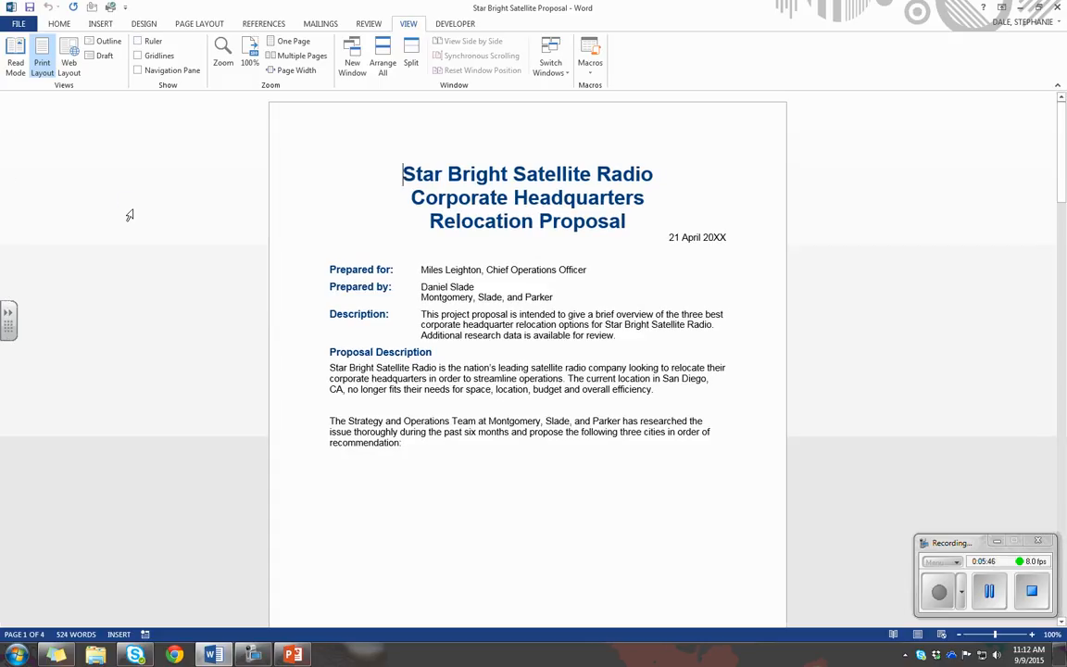
pyautogui.click(137, 41)
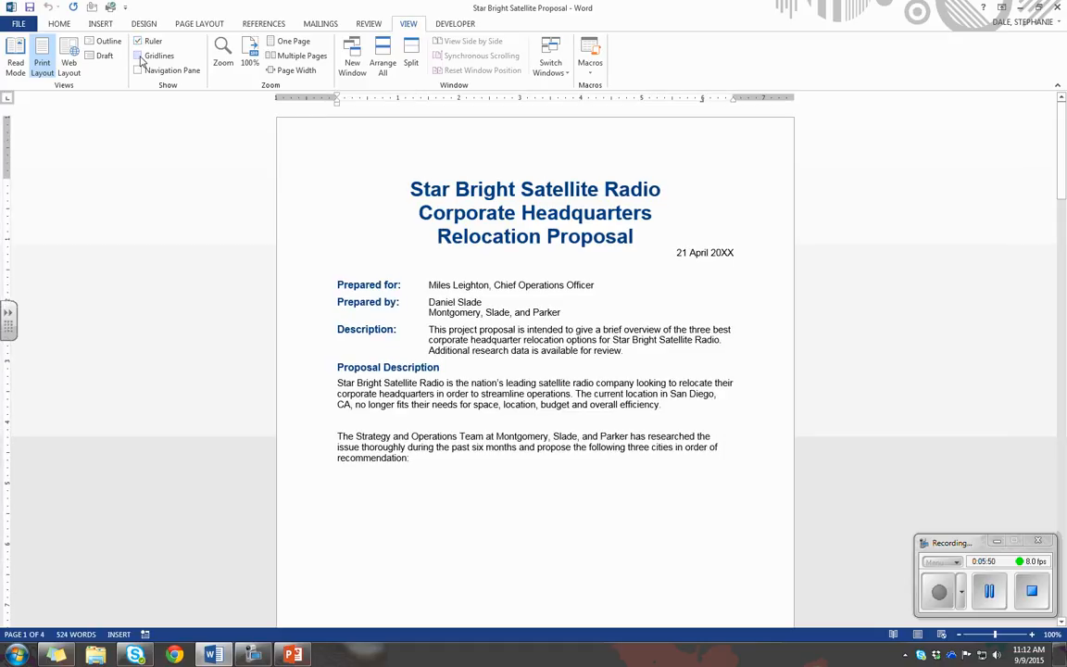
pyautogui.click(138, 57)
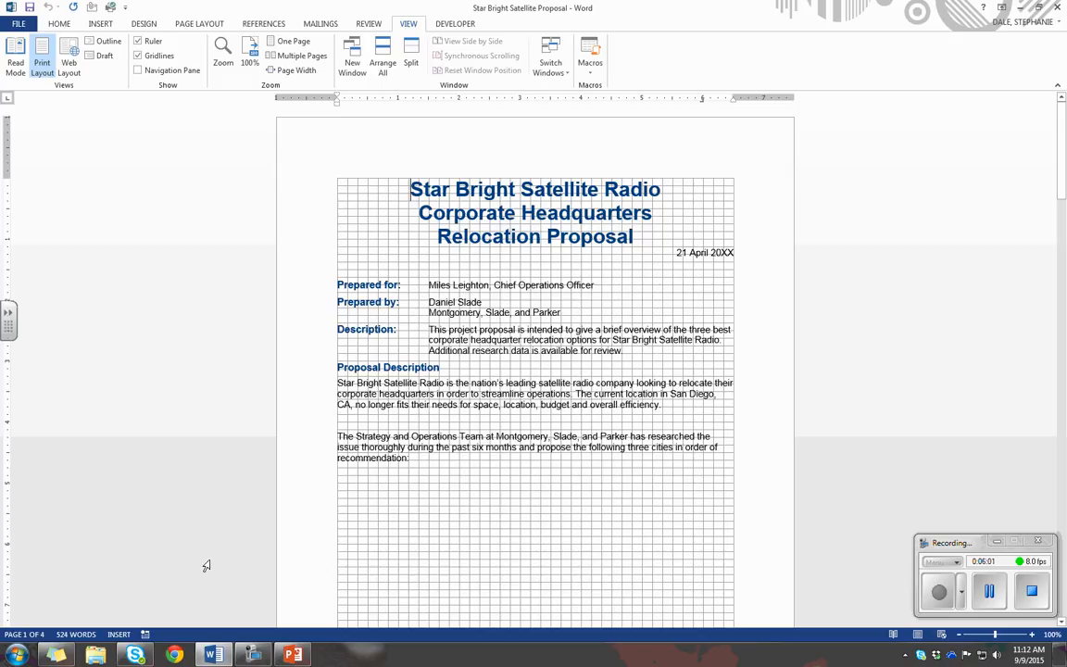
pyautogui.click(138, 57)
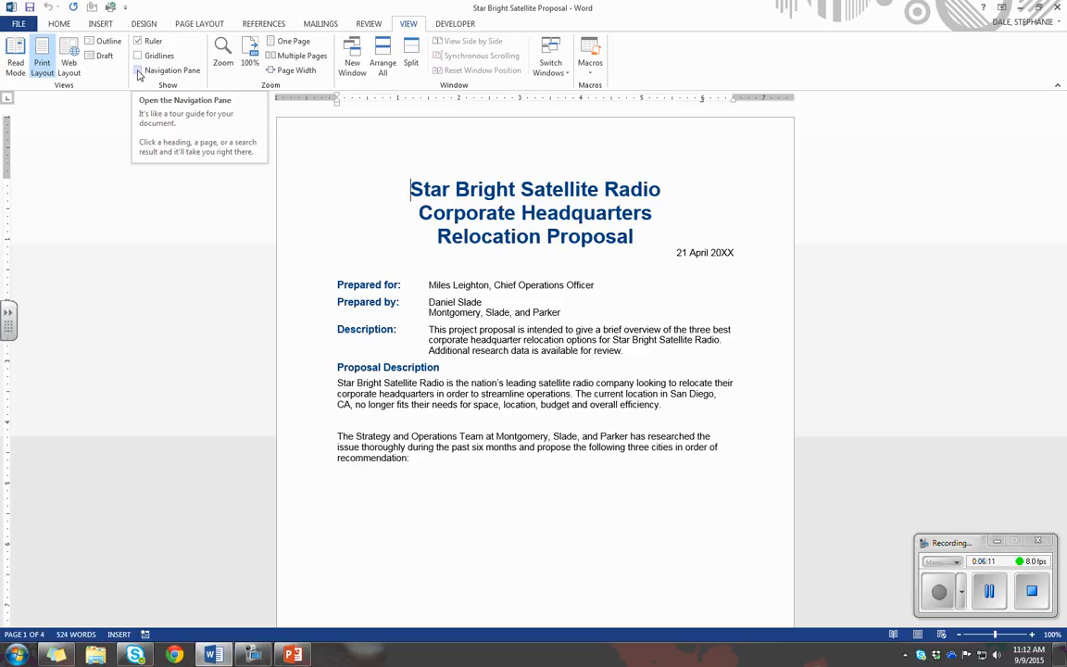
# Show the Navigation pane, view its Headings, Pages and Results lists, and close the pane
pyautogui.click(138, 71)
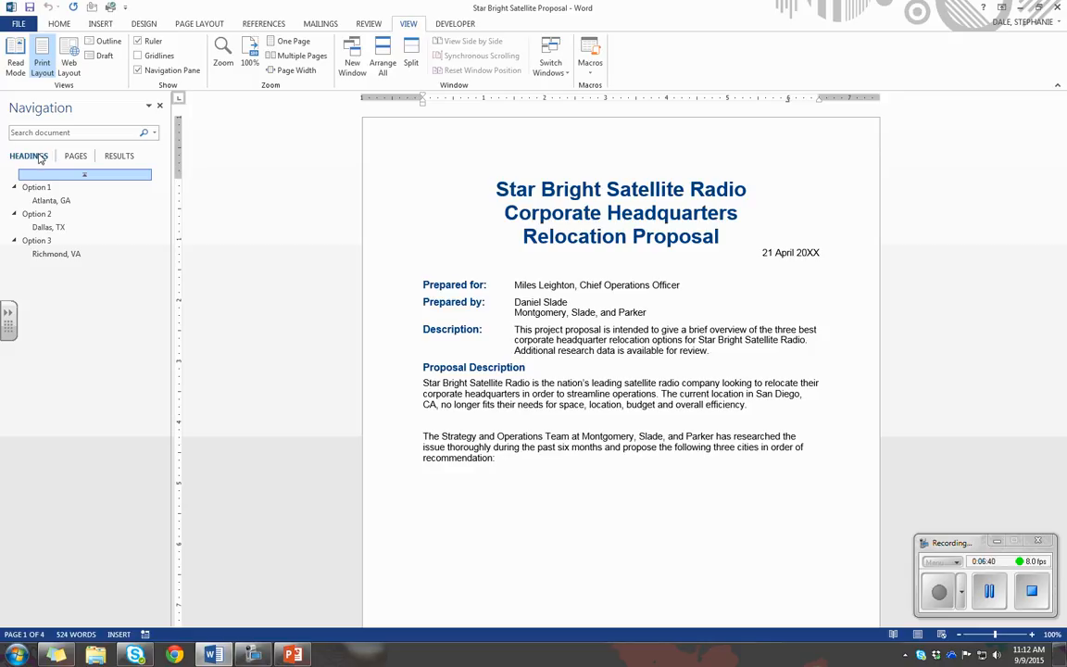
pyautogui.click(78, 156)
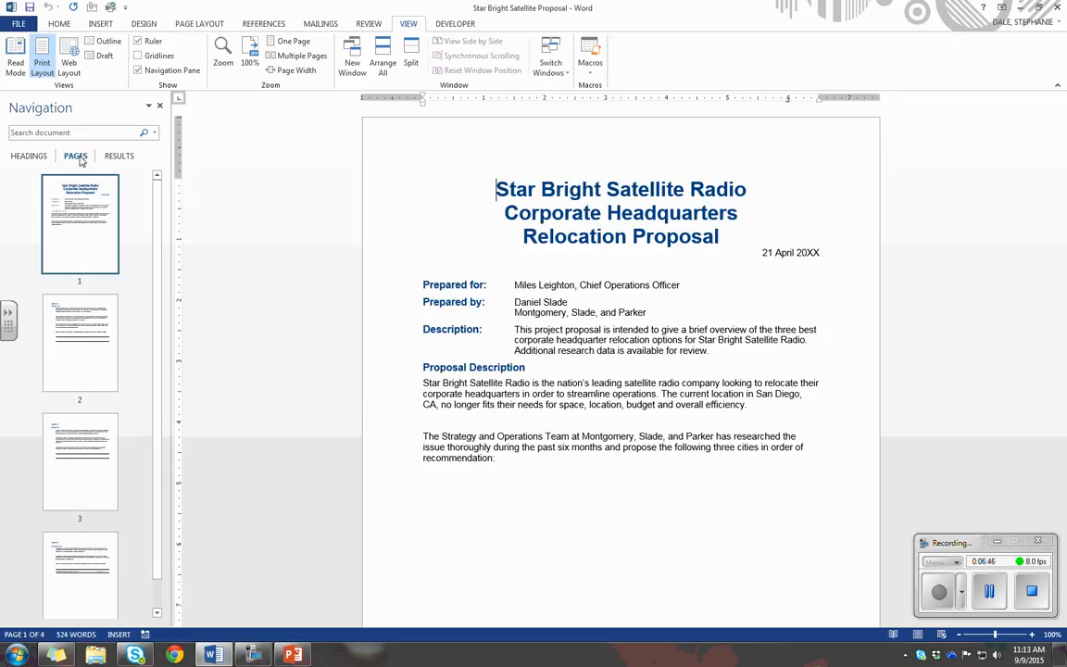
pyautogui.click(120, 156)
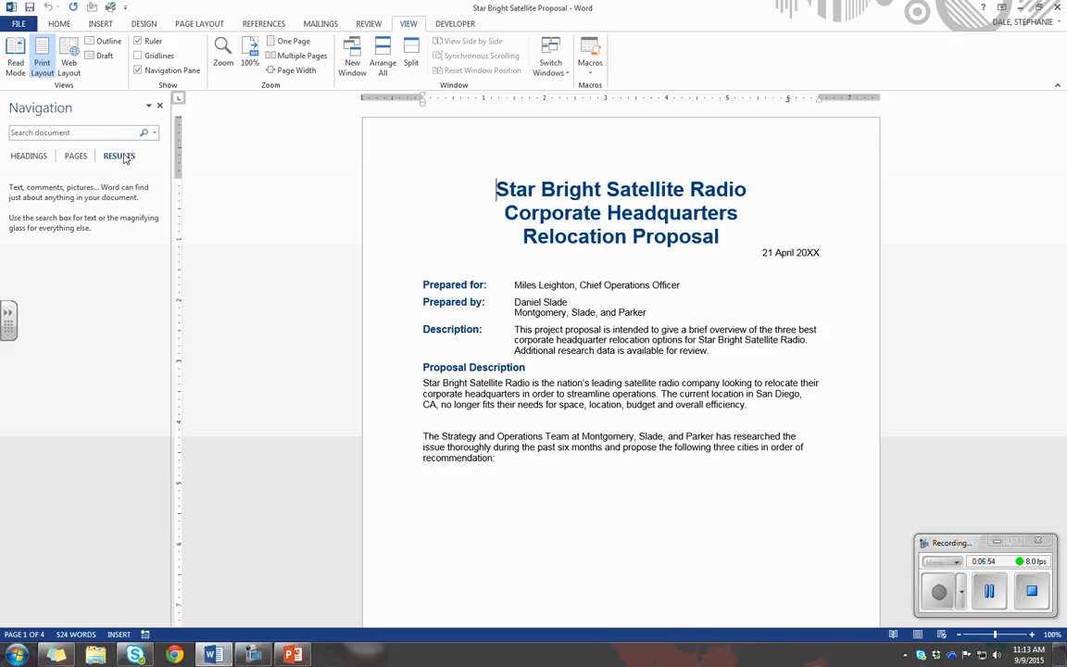
pyautogui.click(70, 132)
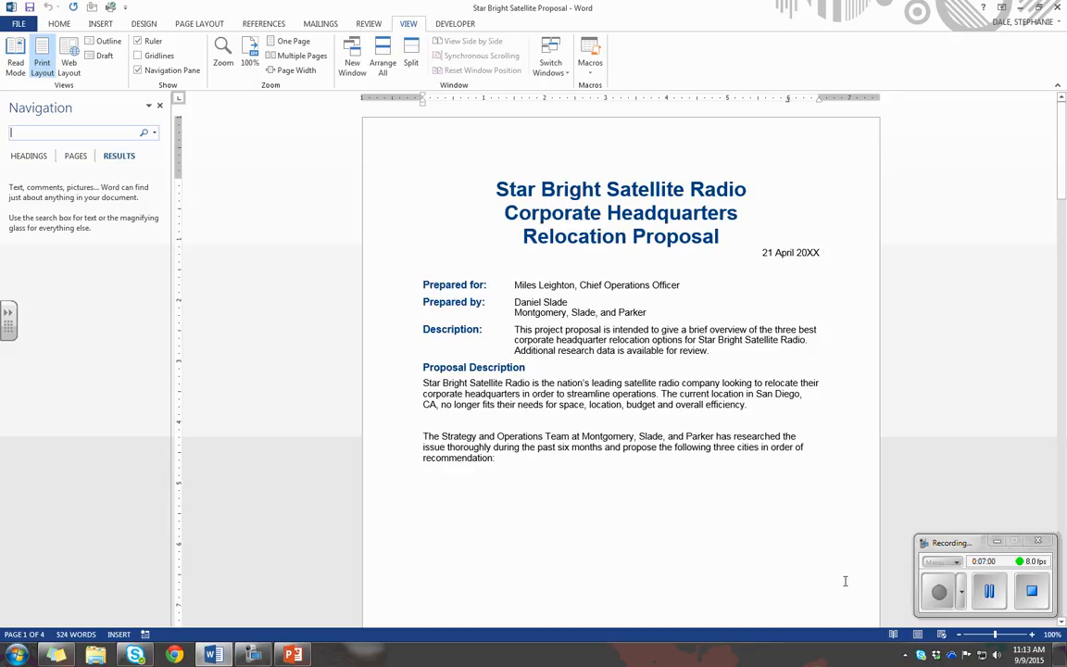
pyautogui.click(999, 600)
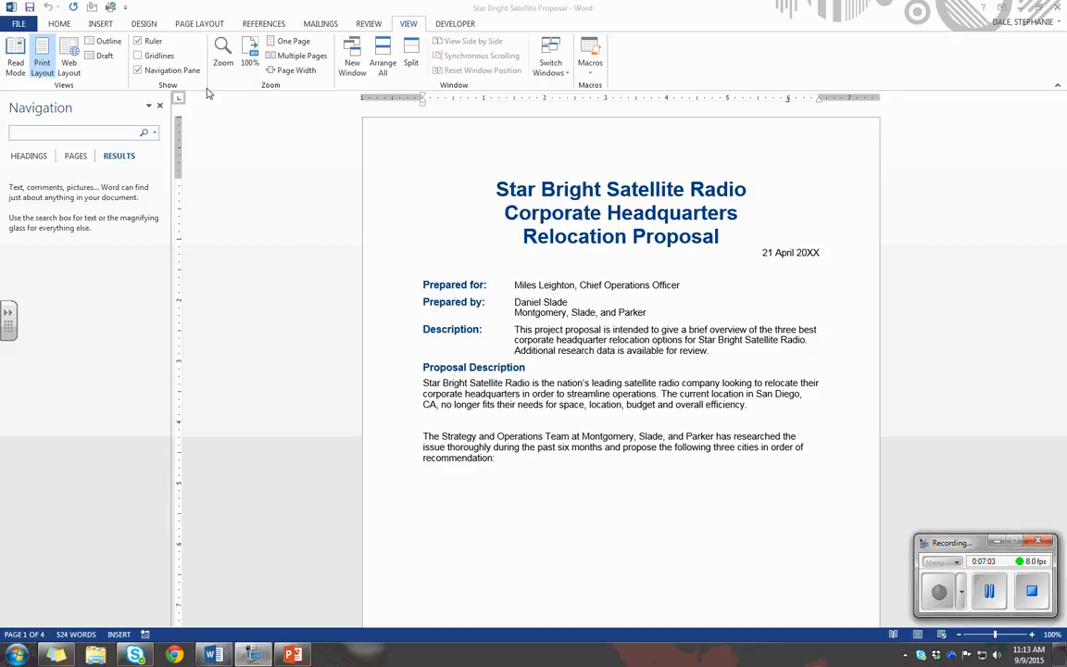
pyautogui.click(159, 110)
pyautogui.click(158, 110)
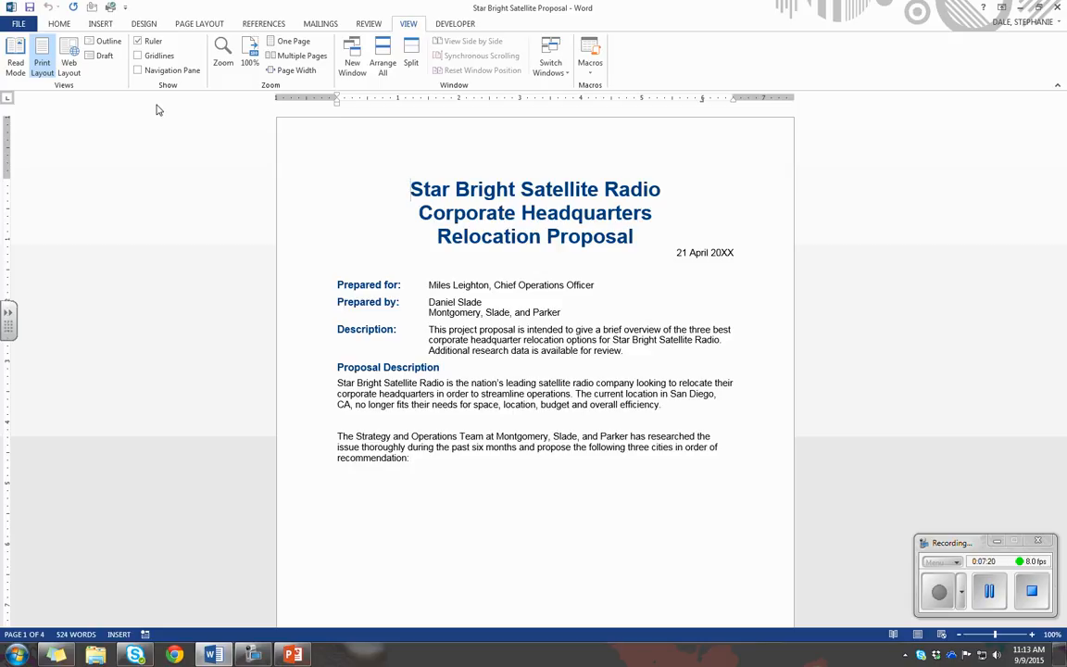
pyautogui.click(991, 593)
pyautogui.click(940, 593)
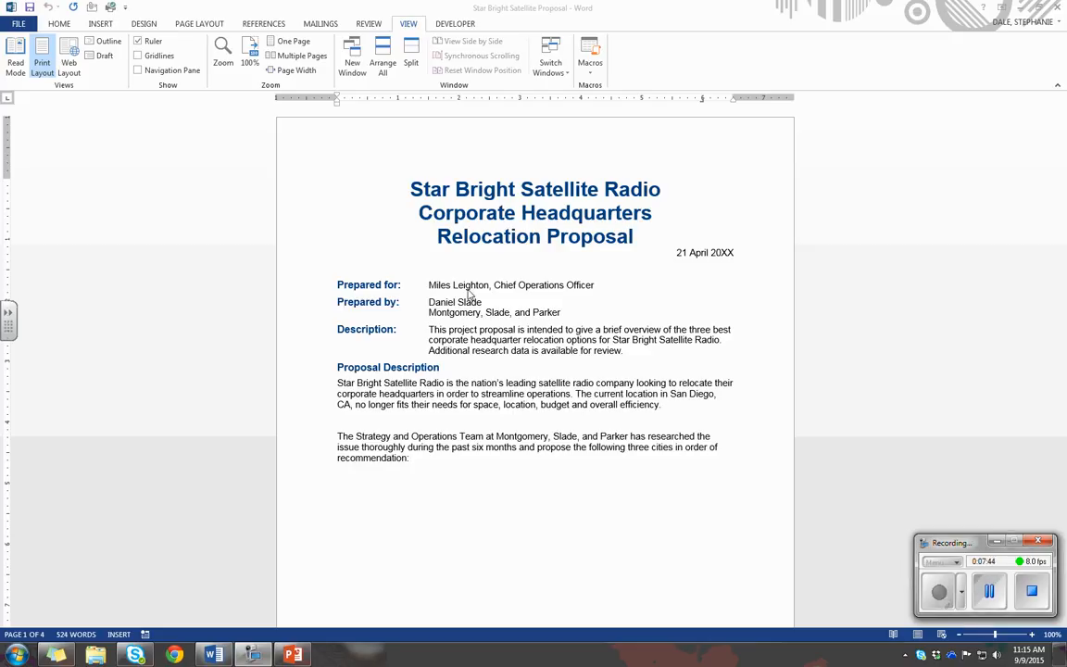
# Set the document's zoom to Page width through the Zoom dialog
pyautogui.click(222, 53)
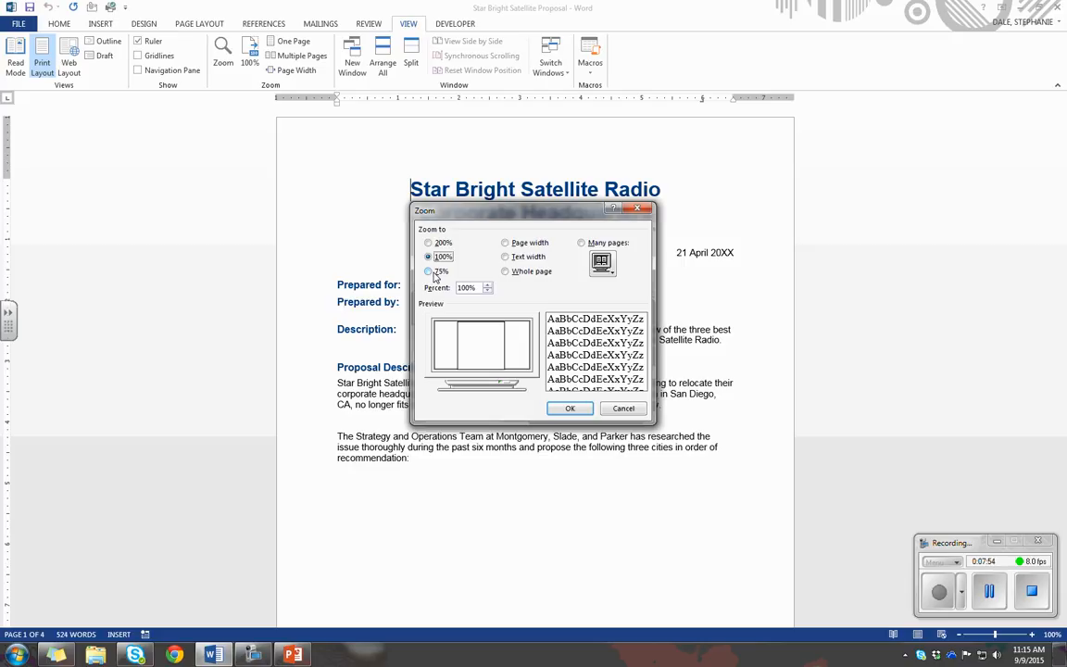
pyautogui.click(505, 245)
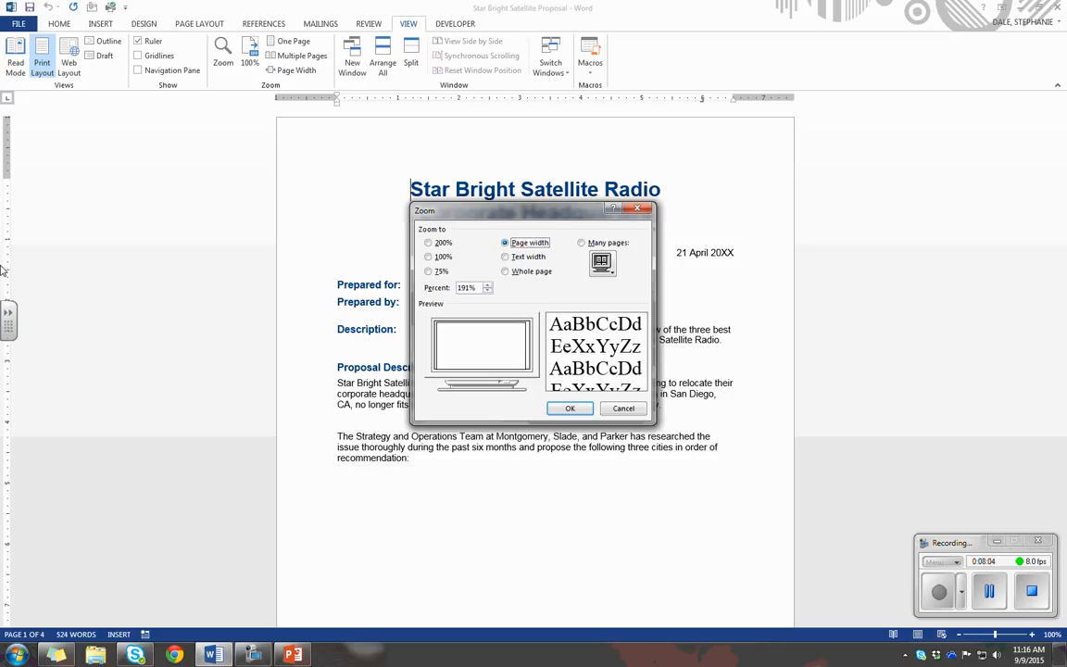
pyautogui.click(576, 413)
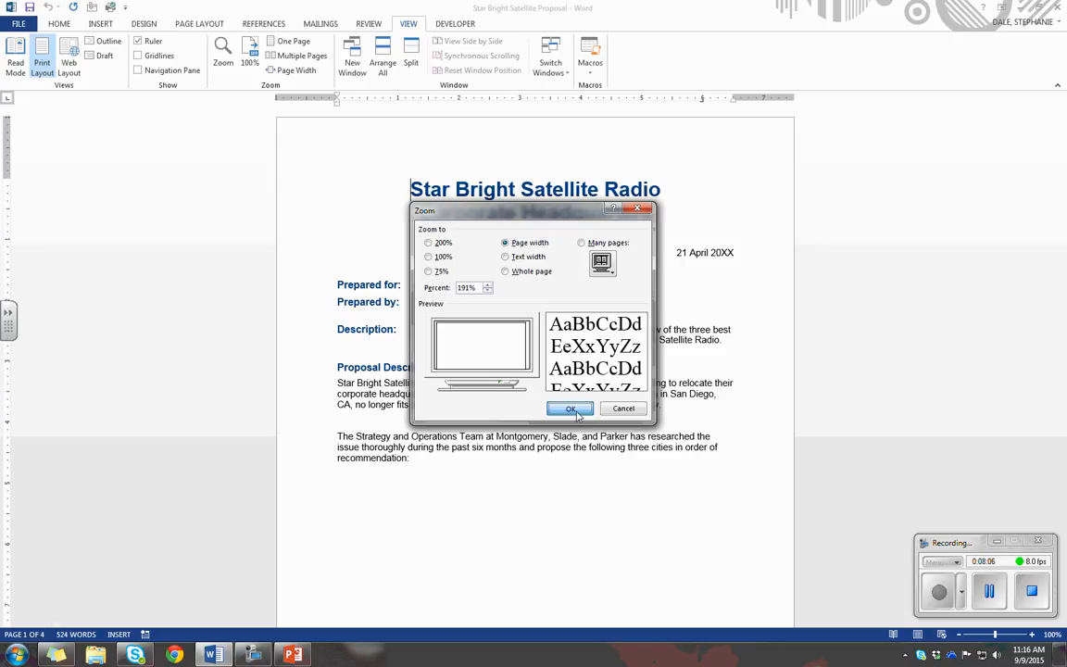
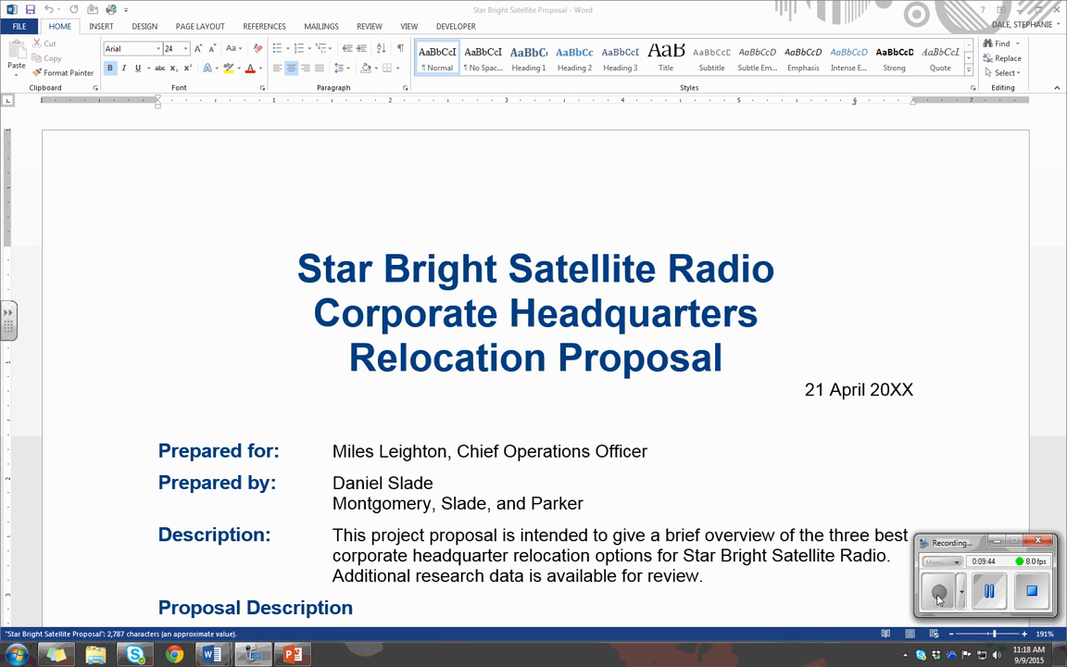
# Arrange all open document windows, and view the Star Bright Satellite Proposal and the Syllabus side by side
pyautogui.click(409, 26)
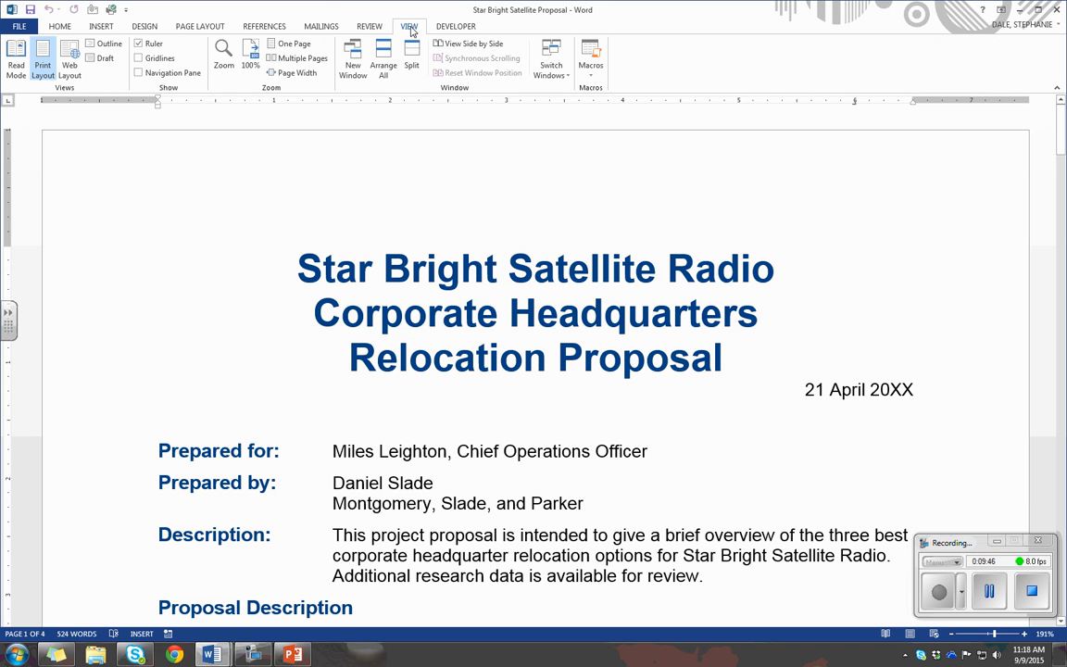
pyautogui.click(381, 63)
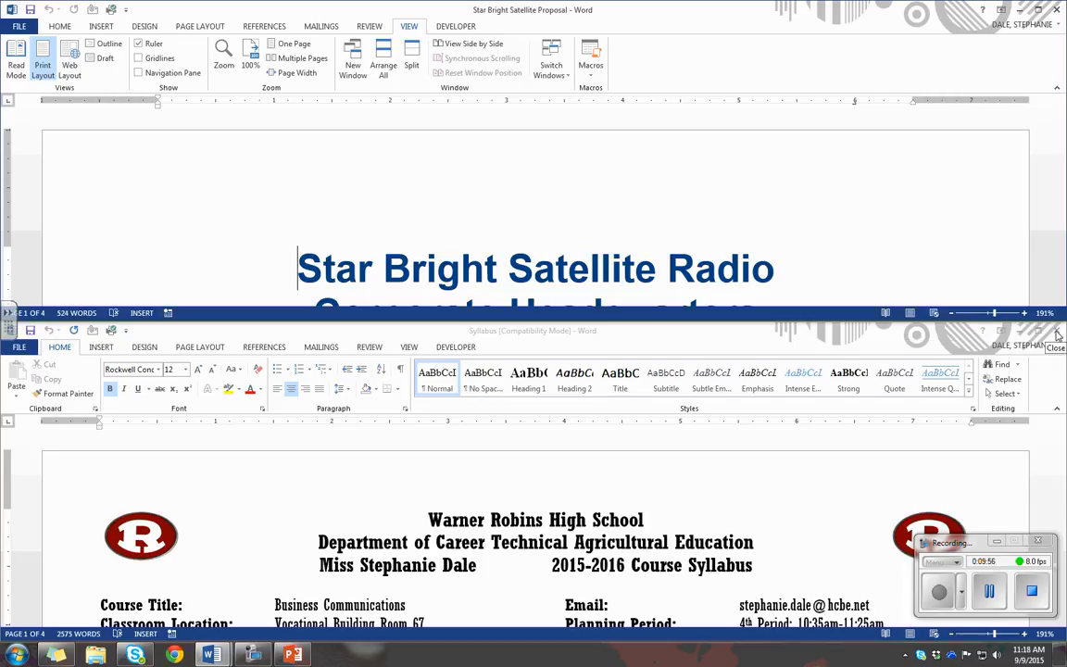
pyautogui.click(445, 44)
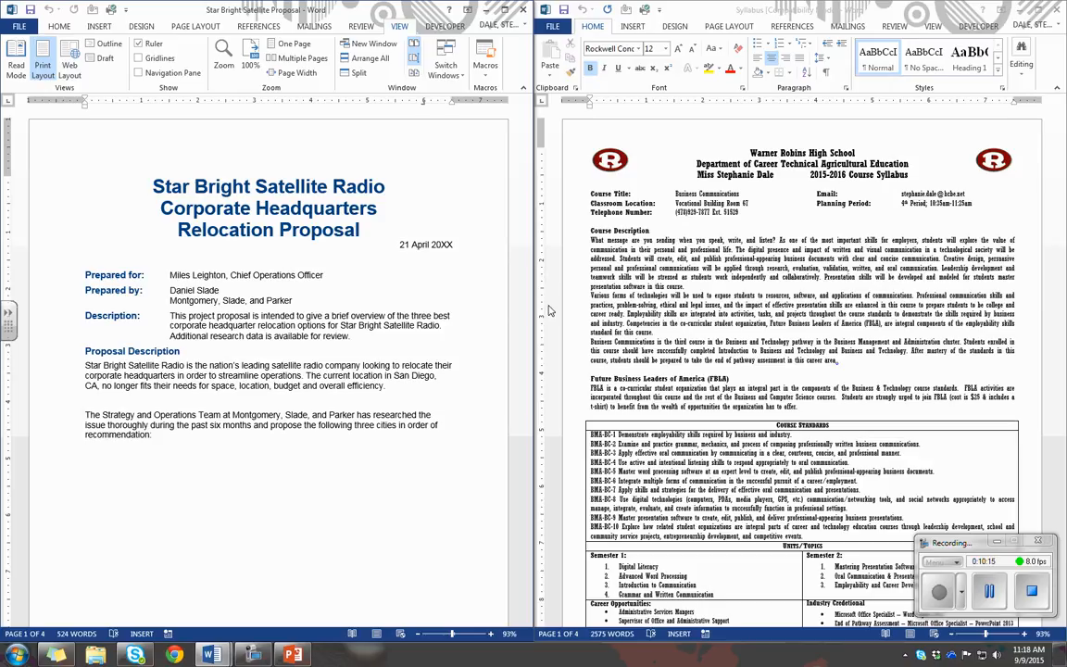
# Scroll through the proposal and the Syllabus together using Synchronous Scrolling, and return both to their first page
pyautogui.click(414, 60)
pyautogui.scroll(-5, 449, 309)
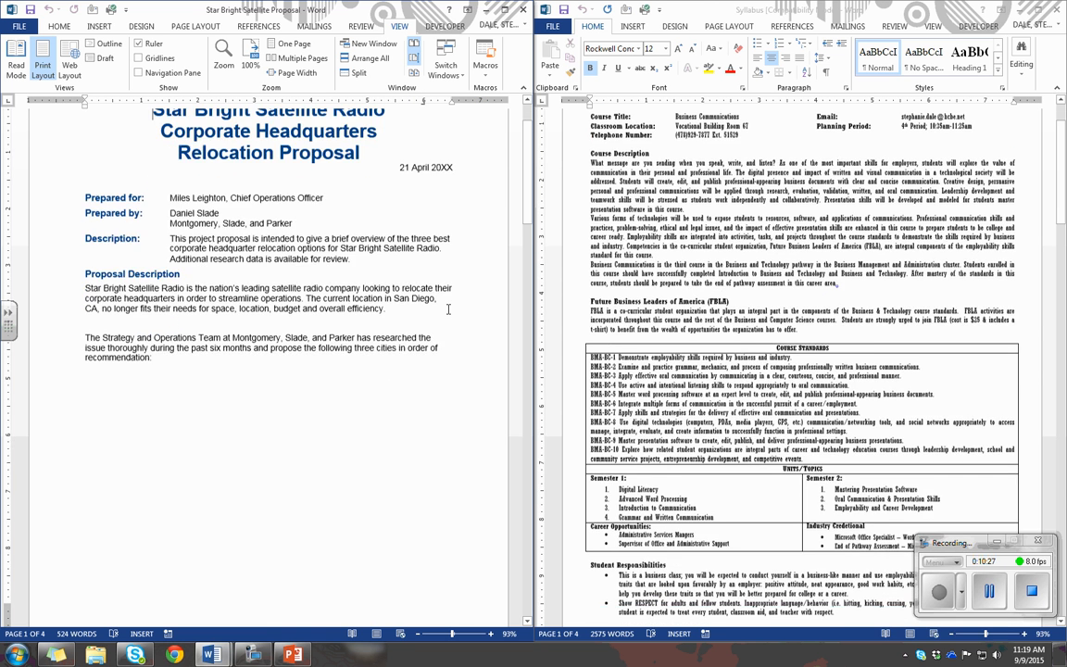
pyautogui.scroll(-3, 449, 310)
pyautogui.scroll(-6, 448, 310)
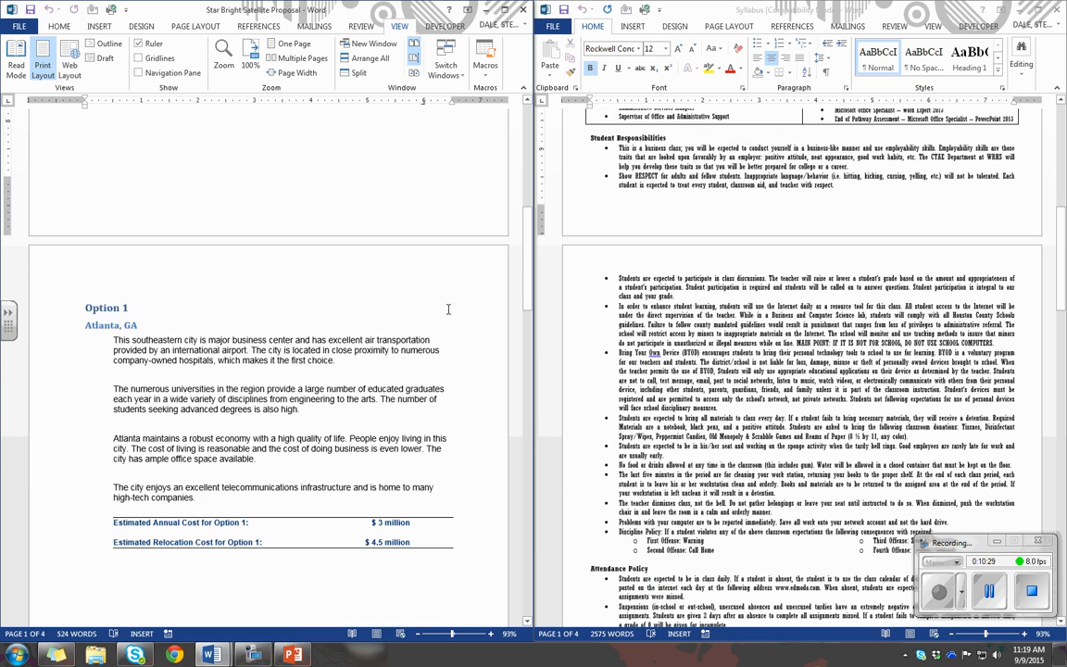
pyautogui.scroll(5, 448, 309)
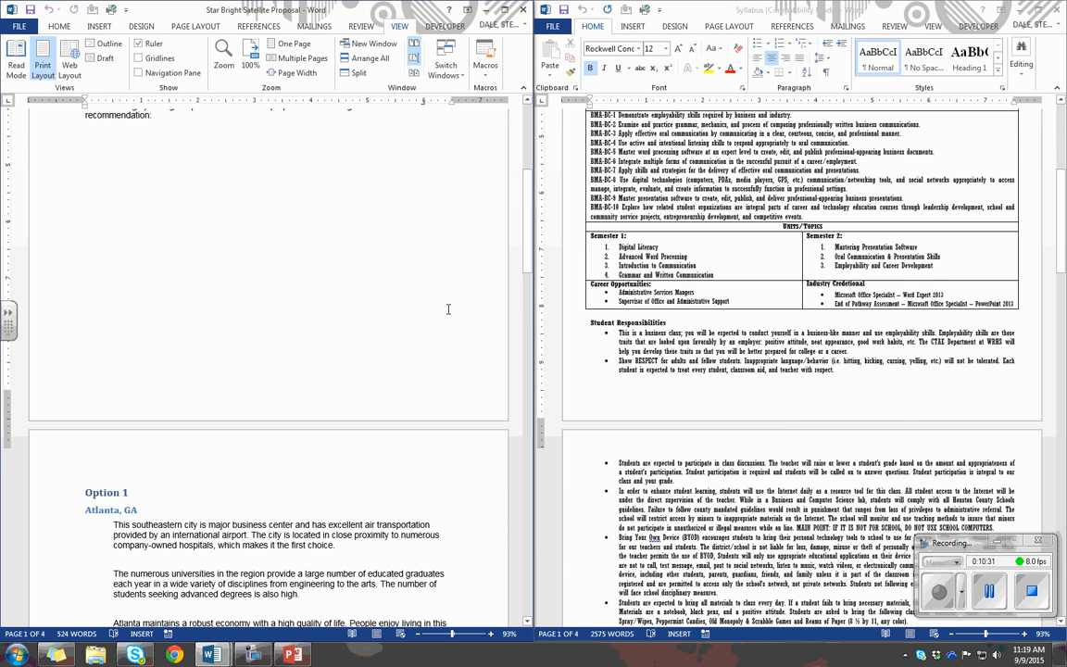
pyautogui.scroll(9, 448, 309)
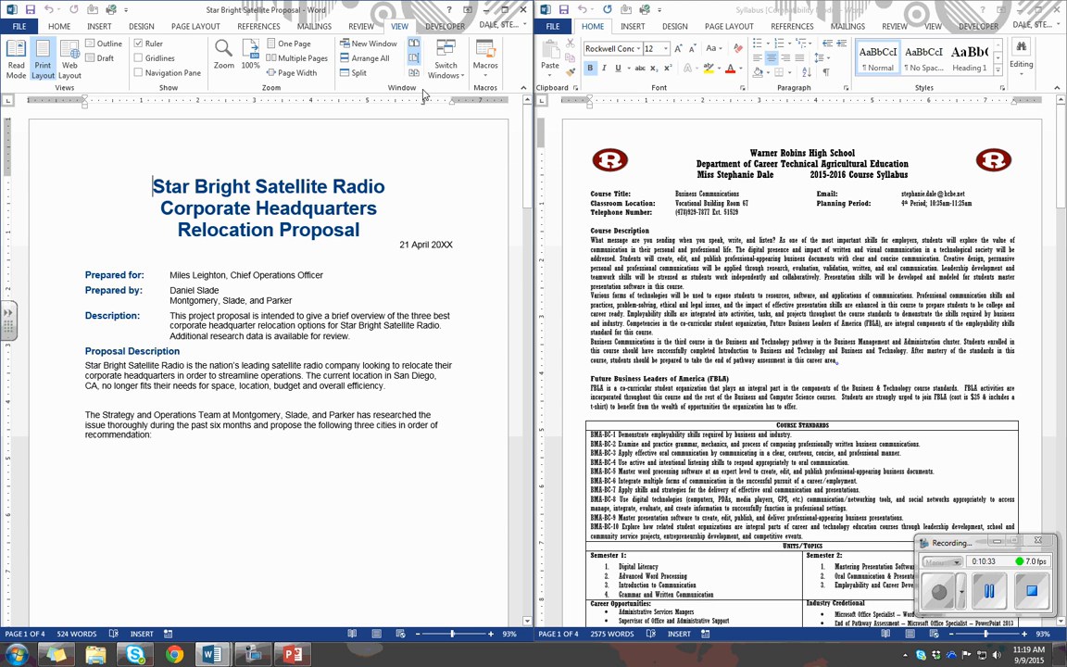
# Turn off Synchronous Scrolling, and scroll through the proposal and the Syllabus independently
pyautogui.click(414, 59)
pyautogui.scroll(-8, 439, 333)
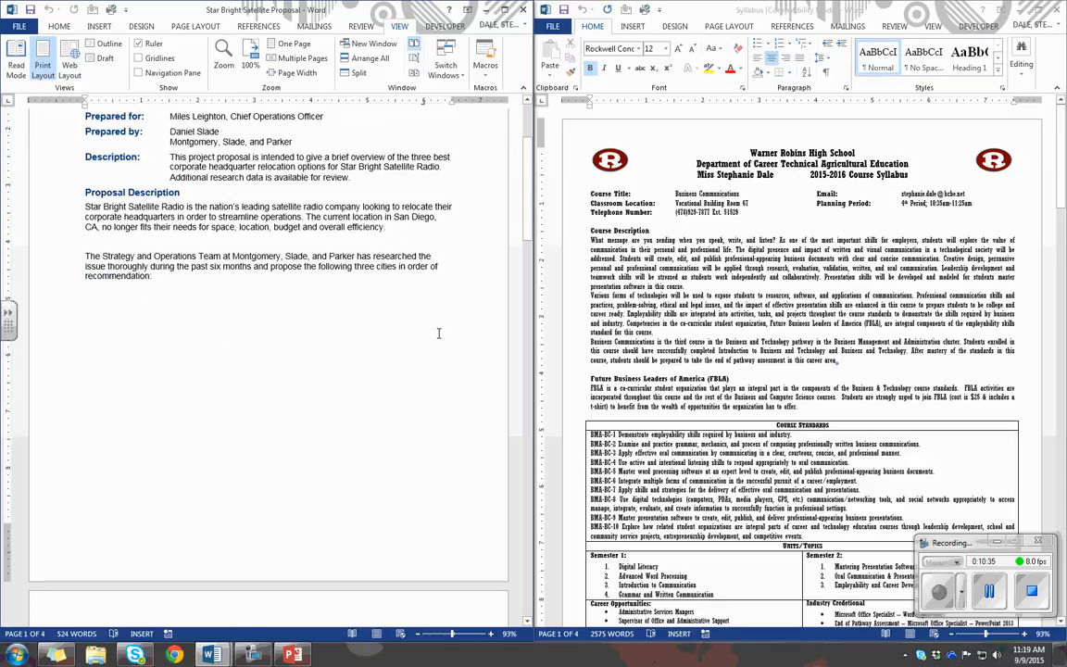
pyautogui.scroll(-10, 439, 333)
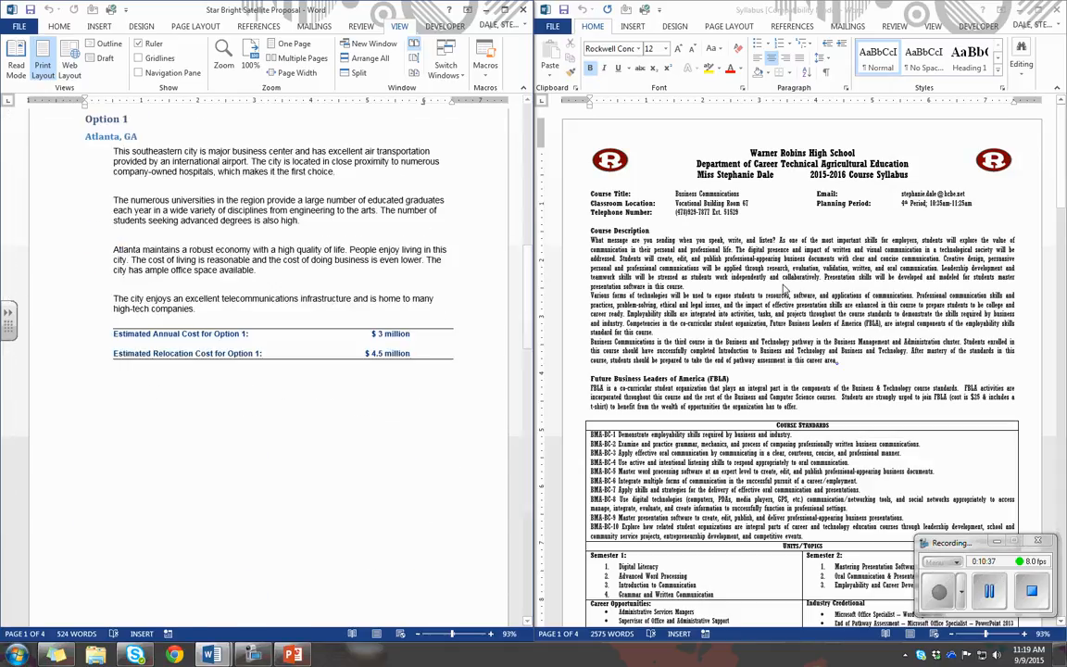
pyautogui.scroll(-7, 782, 290)
pyautogui.scroll(-6, 782, 290)
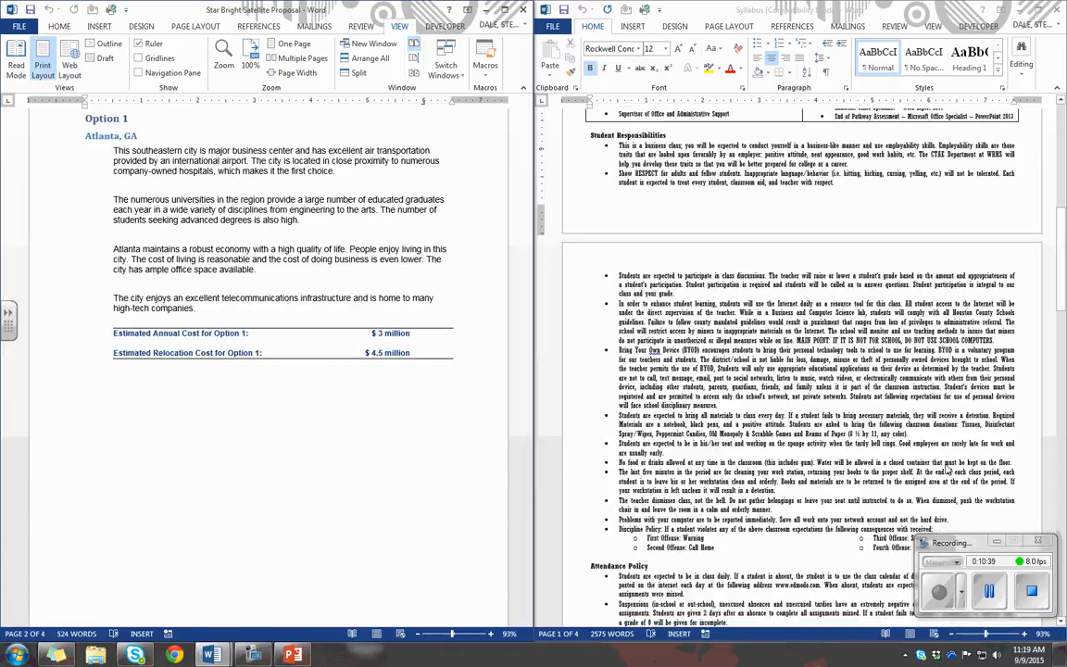
pyautogui.click(940, 595)
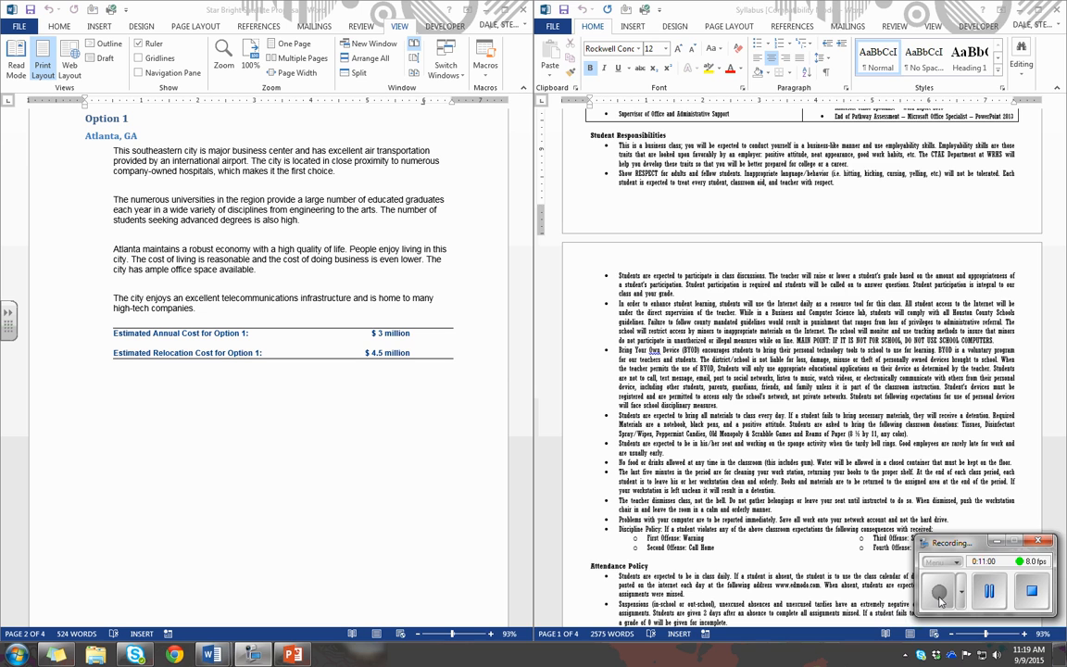
# Move and widen the Syllabus window, and reset the window position from the proposal to restore the side-by-side layout
pyautogui.moveTo(848, 16); pyautogui.dragTo(697, 51)
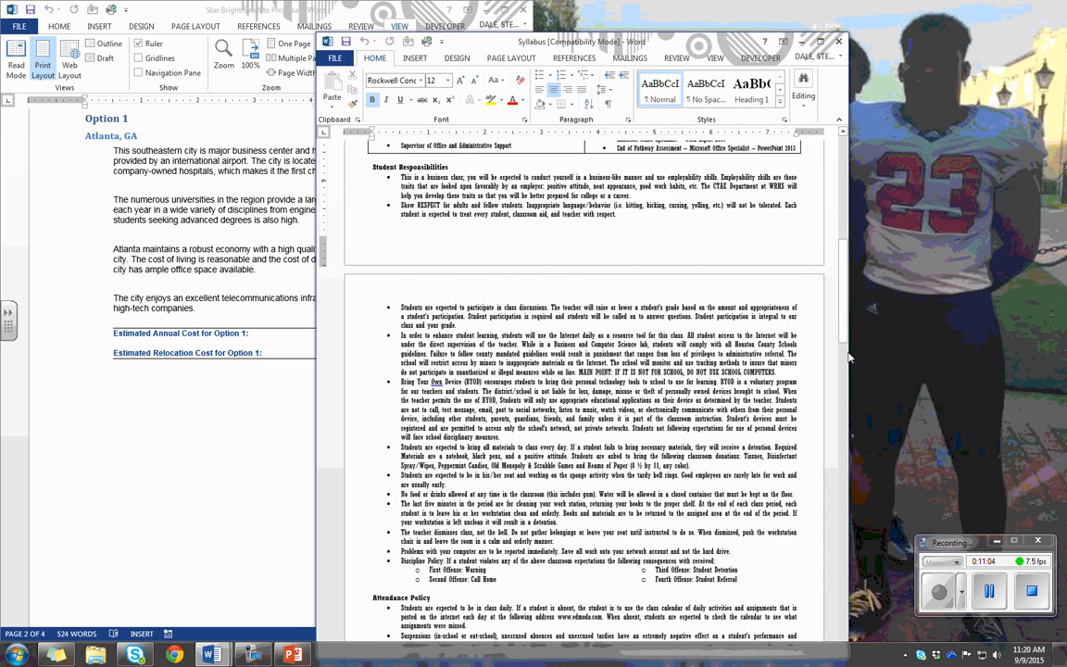
pyautogui.scroll(-10, 848, 357)
pyautogui.moveTo(848, 356); pyautogui.dragTo(978, 280)
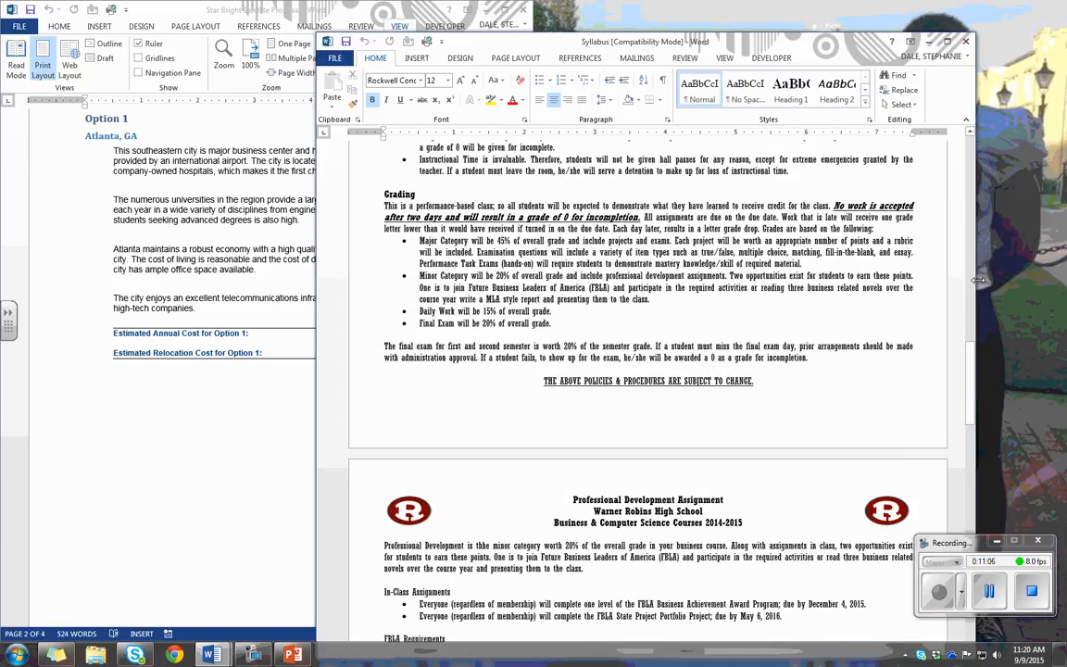
pyautogui.click(400, 11)
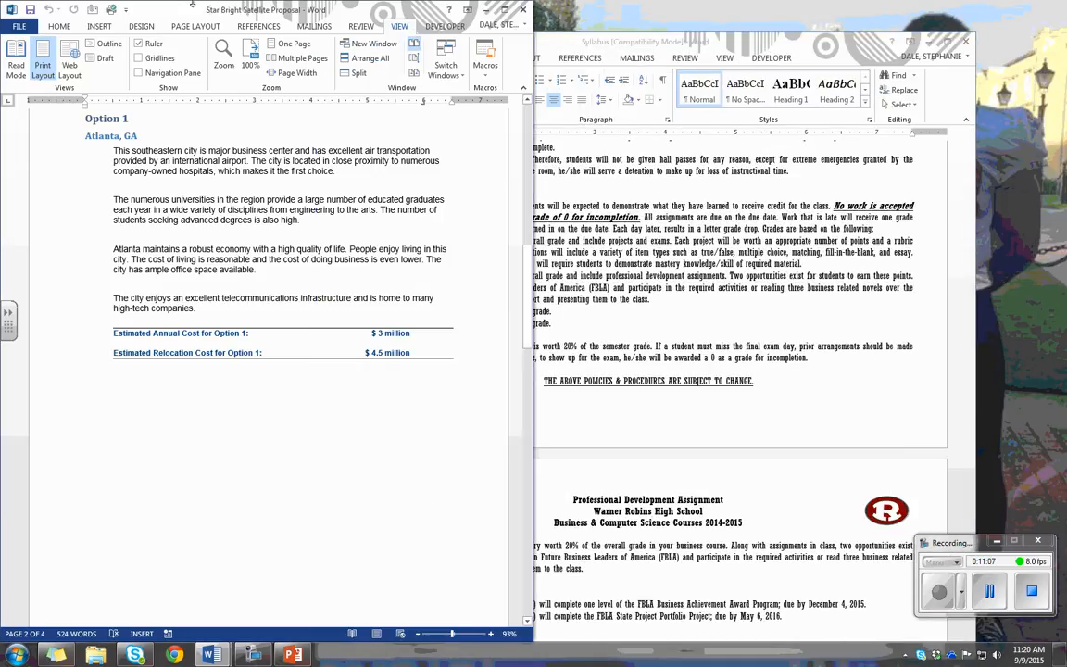
pyautogui.click(414, 73)
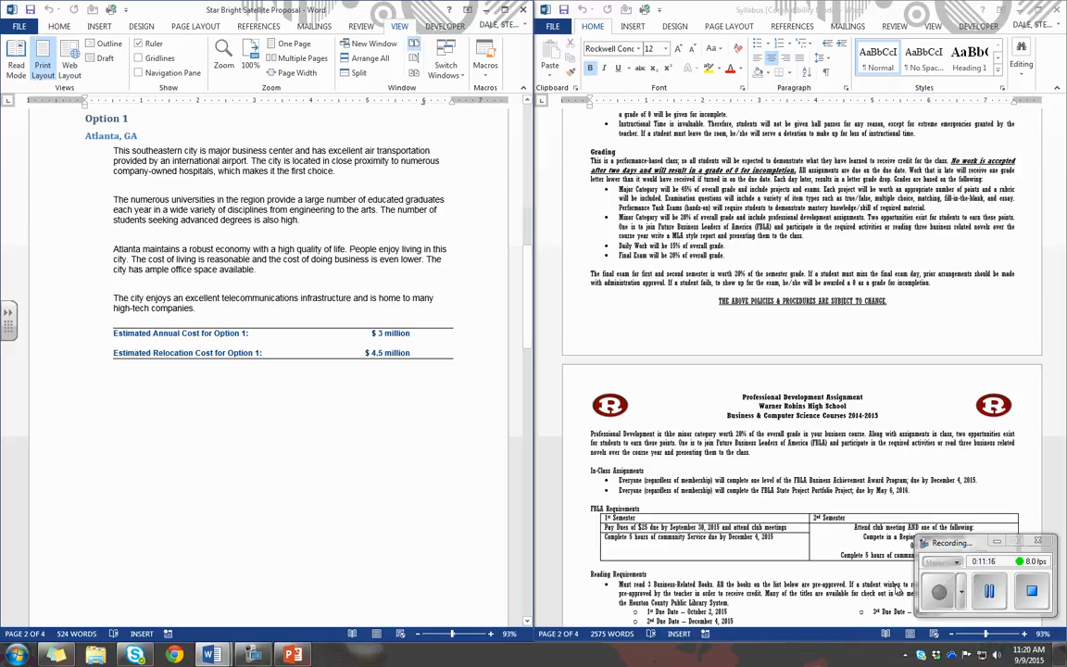
pyautogui.click(943, 587)
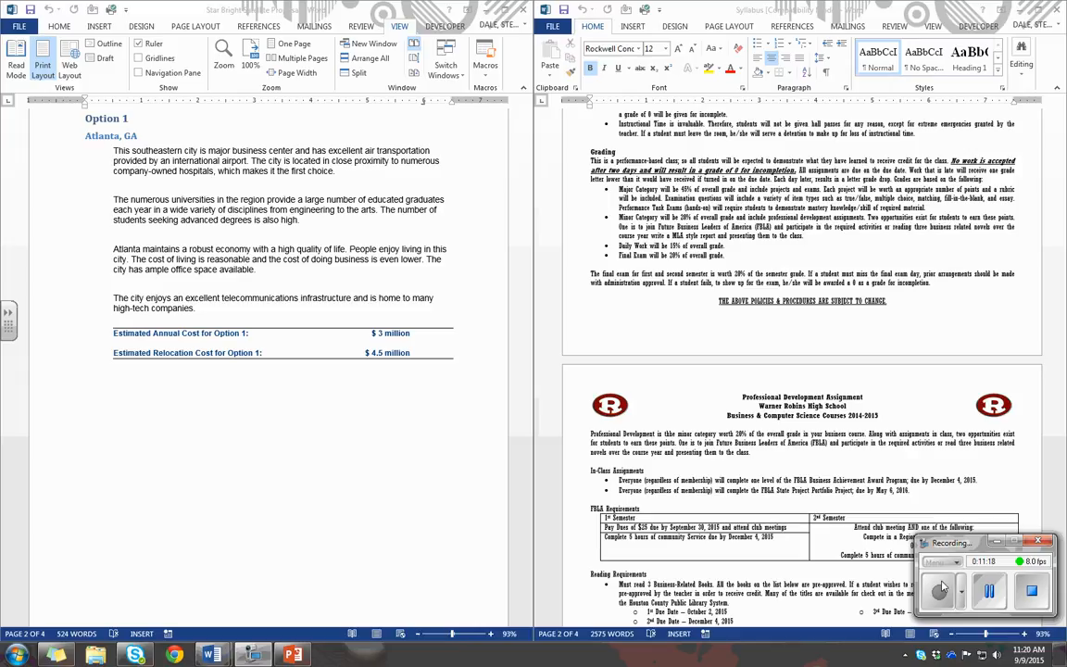
# Minimize the Syllabus window and maximize the Star Bright Satellite Proposal window
pyautogui.click(1020, 11)
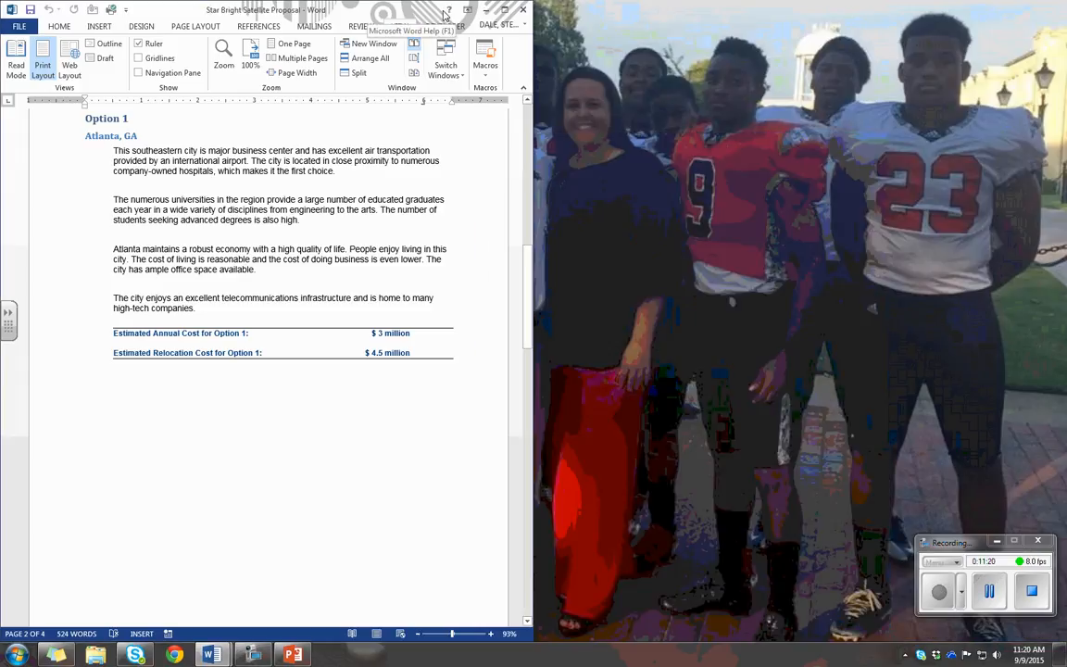
pyautogui.click(504, 10)
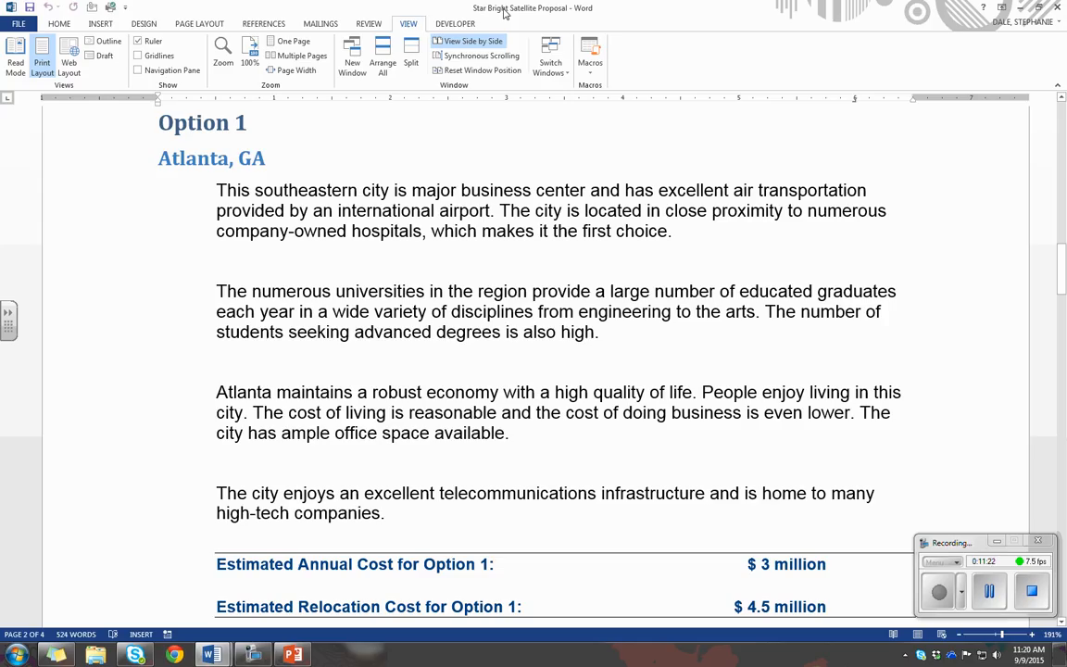
pyautogui.scroll(3, 595, 281)
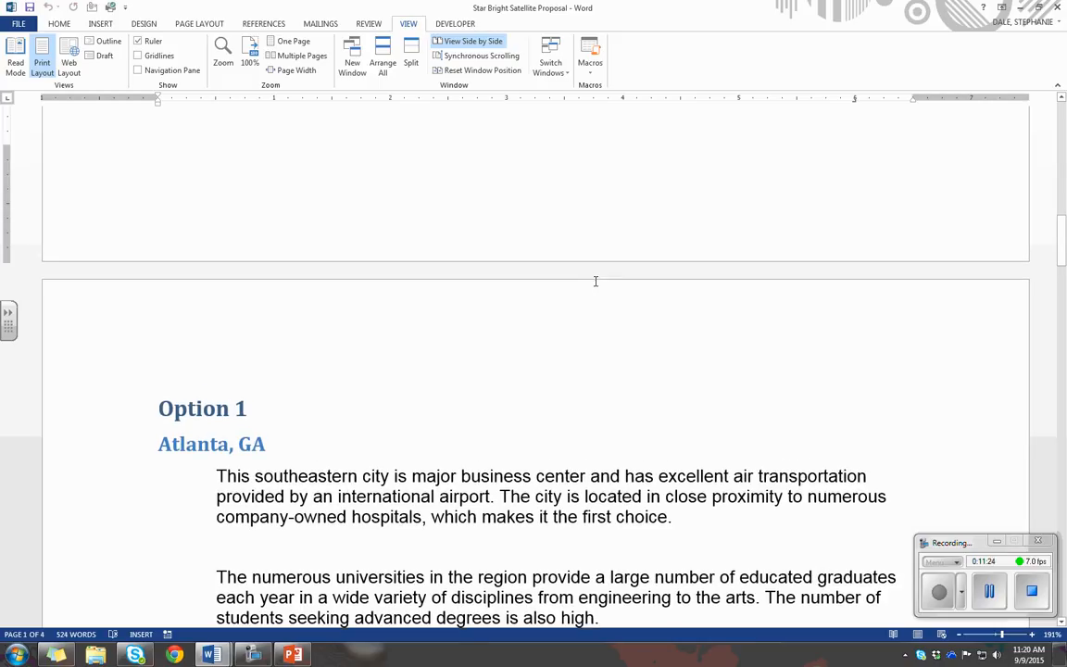
pyautogui.scroll(1, 595, 281)
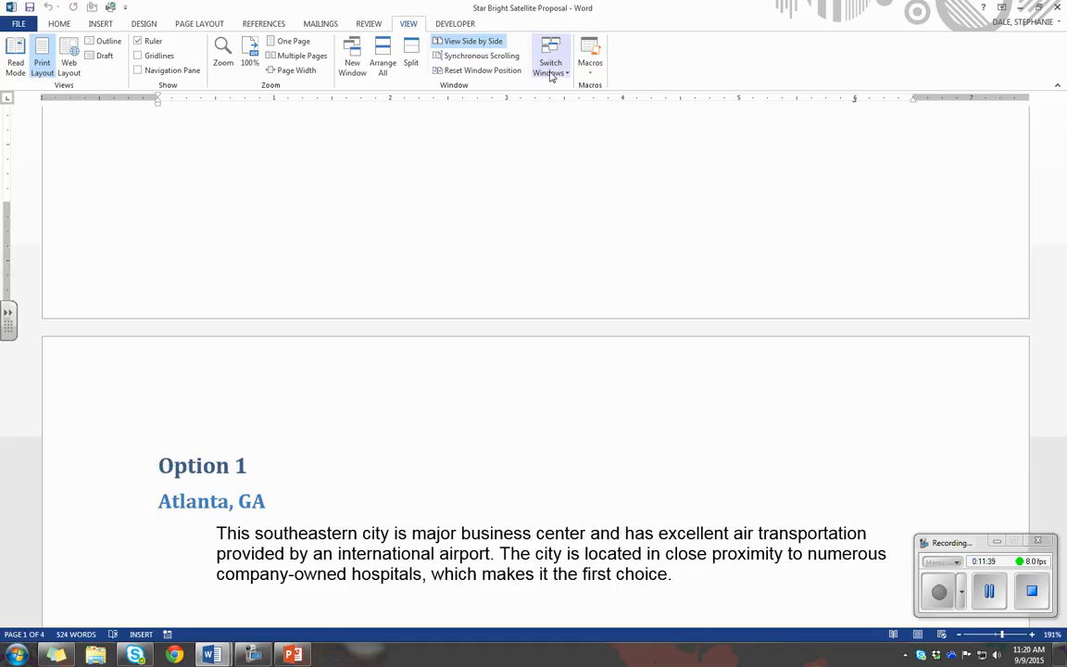
# Switch from the proposal to the Syllabus, reset the side-by-side window position from there, and use Switch Windows again
pyautogui.click(550, 74)
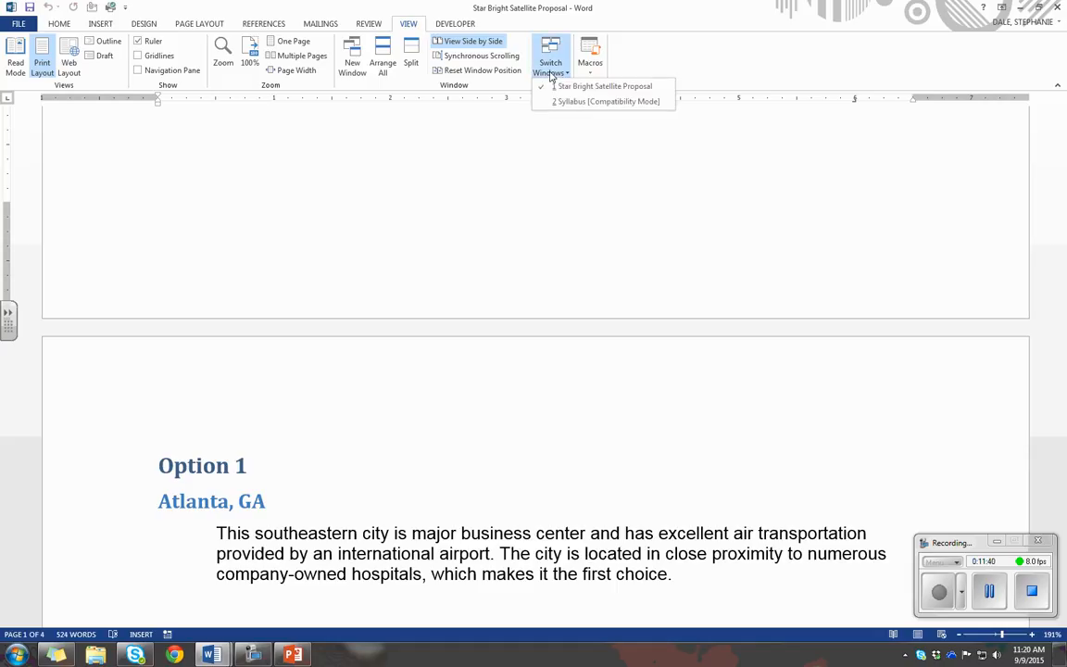
pyautogui.click(661, 101)
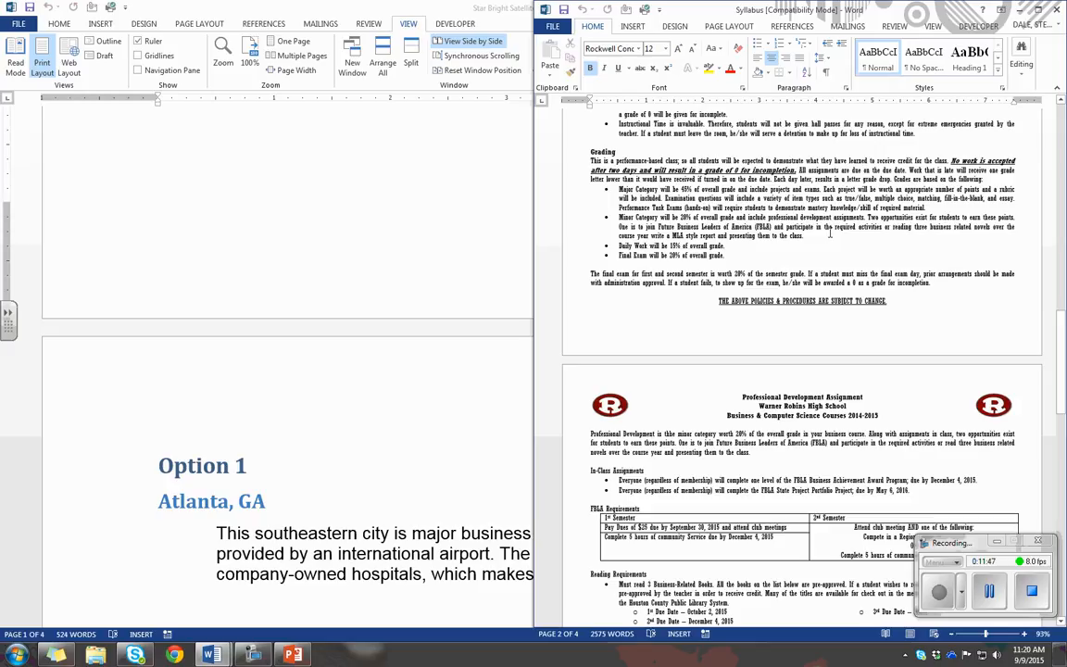
pyautogui.click(933, 26)
pyautogui.click(947, 75)
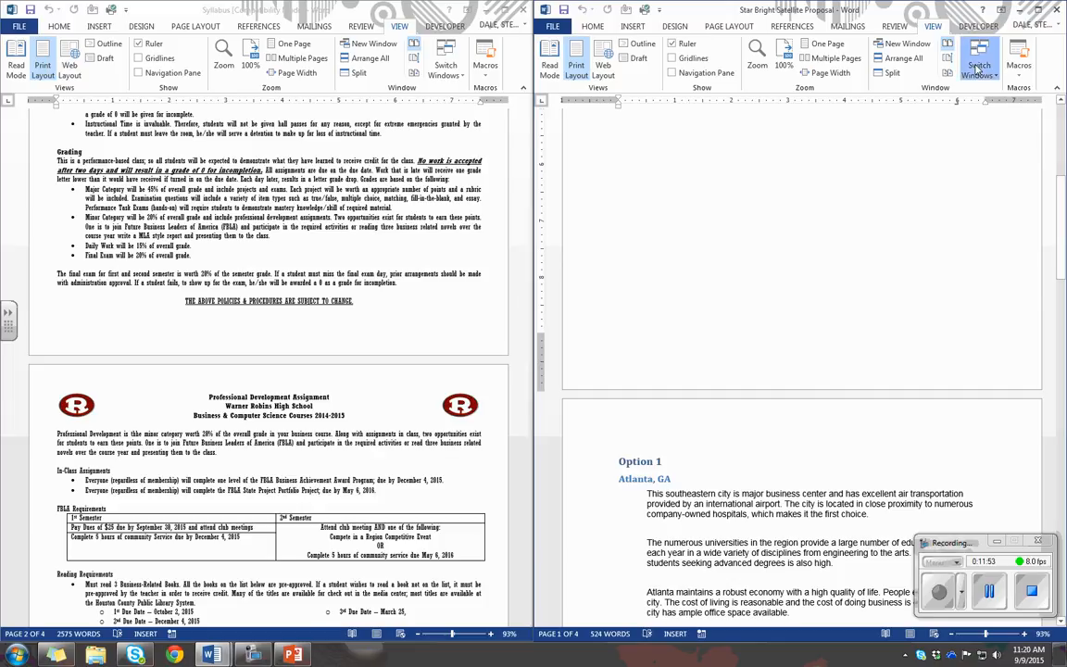
pyautogui.click(979, 66)
pyautogui.click(996, 104)
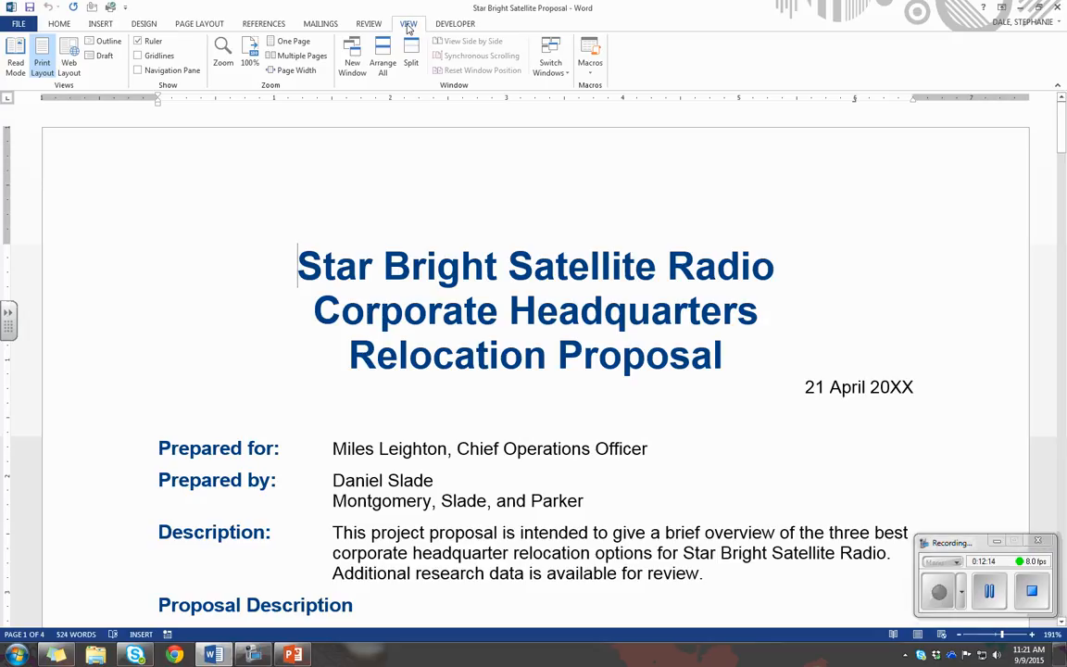
# Show the Navigation pane in the proposal and search the document for "relocation"
pyautogui.click(138, 71)
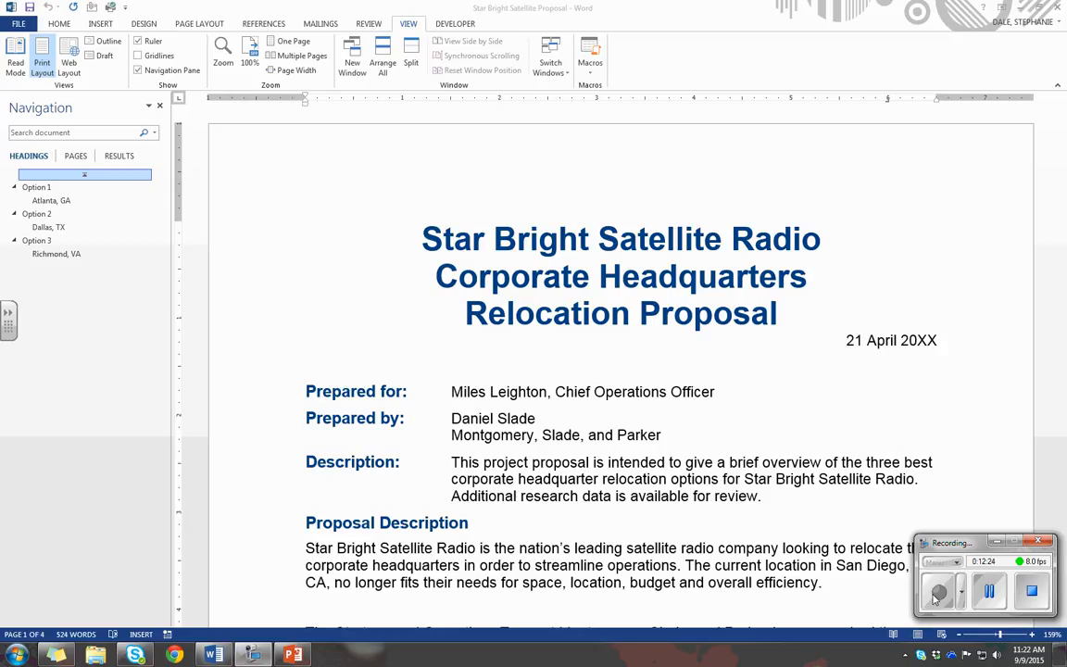
pyautogui.click(67, 132)
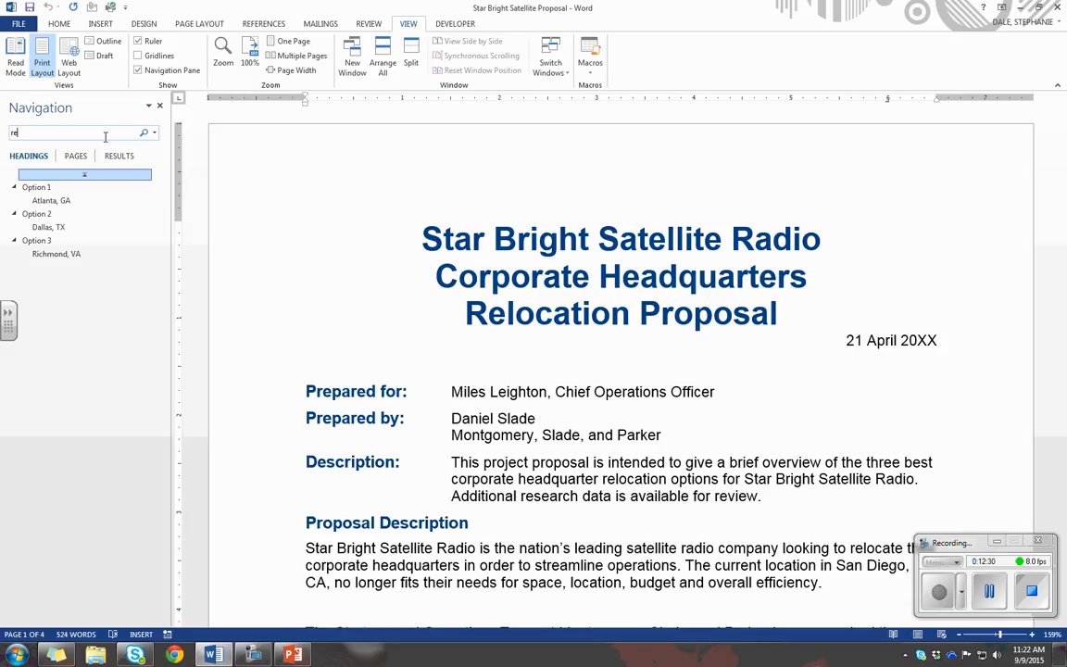
pyautogui.write('relocation')
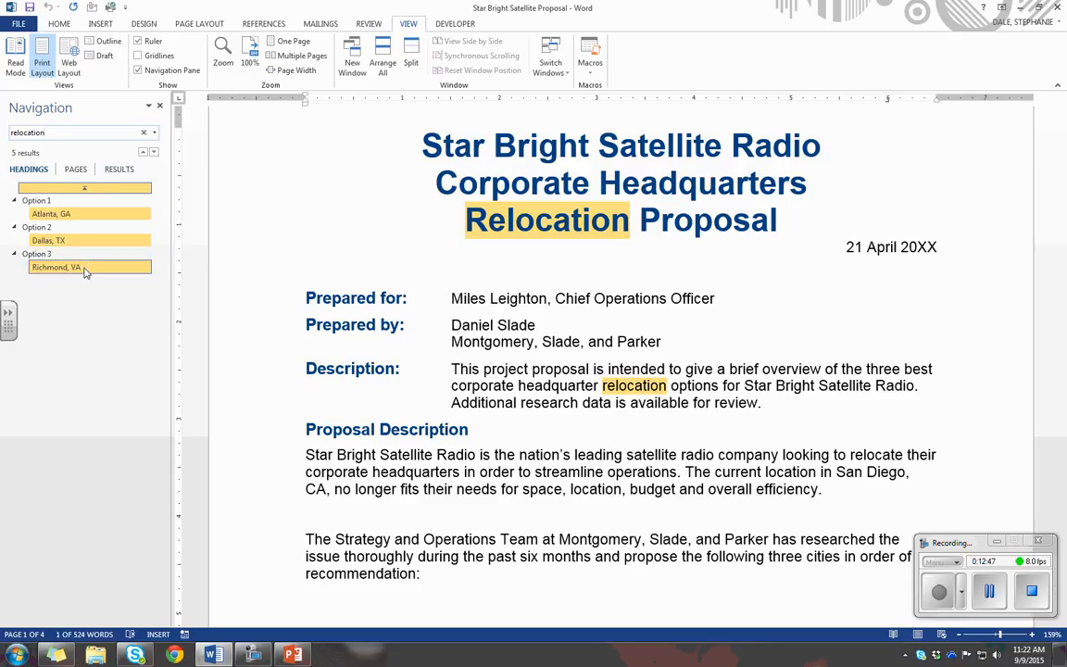
# View the Pages and Results lists for the search, and go to the result in the Description paragraph
pyautogui.click(76, 167)
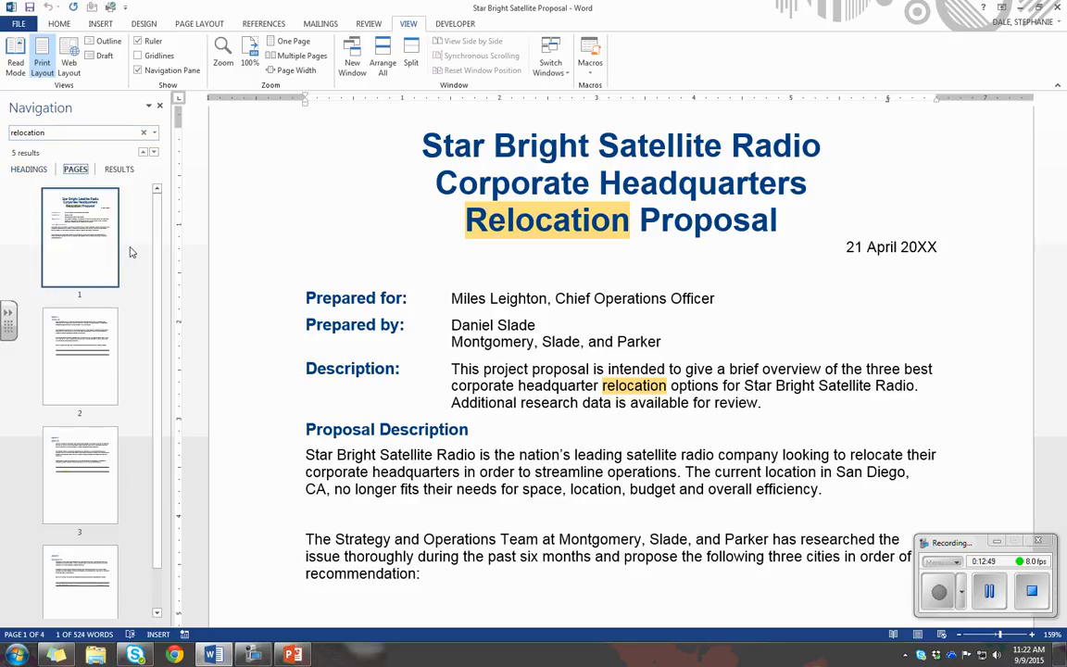
pyautogui.moveTo(160, 276); pyautogui.dragTo(159, 441)
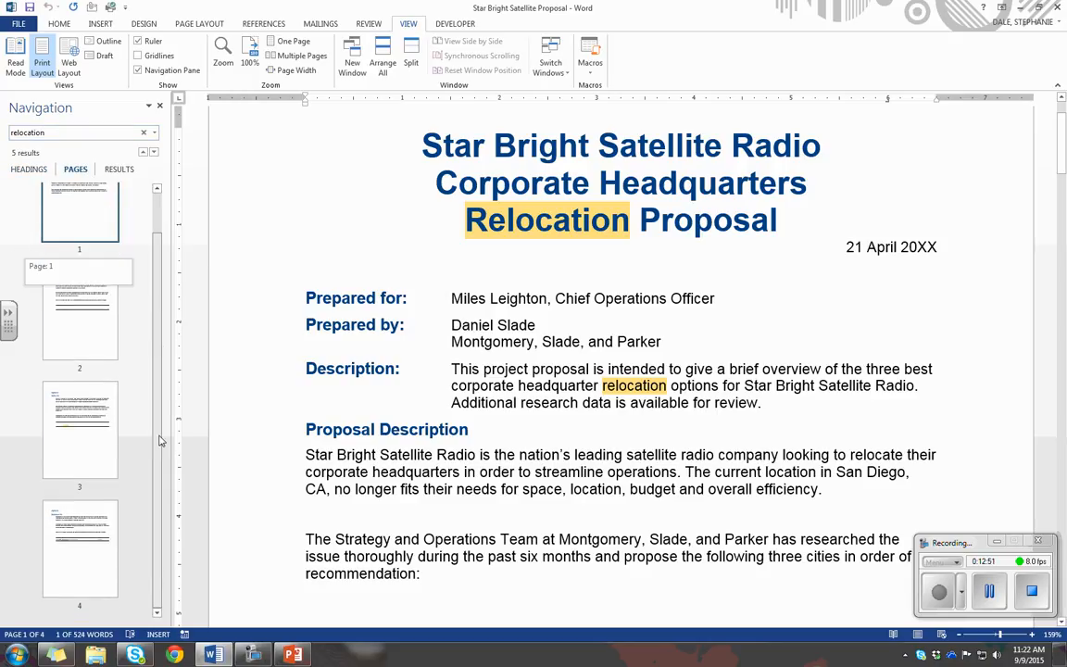
pyautogui.click(118, 170)
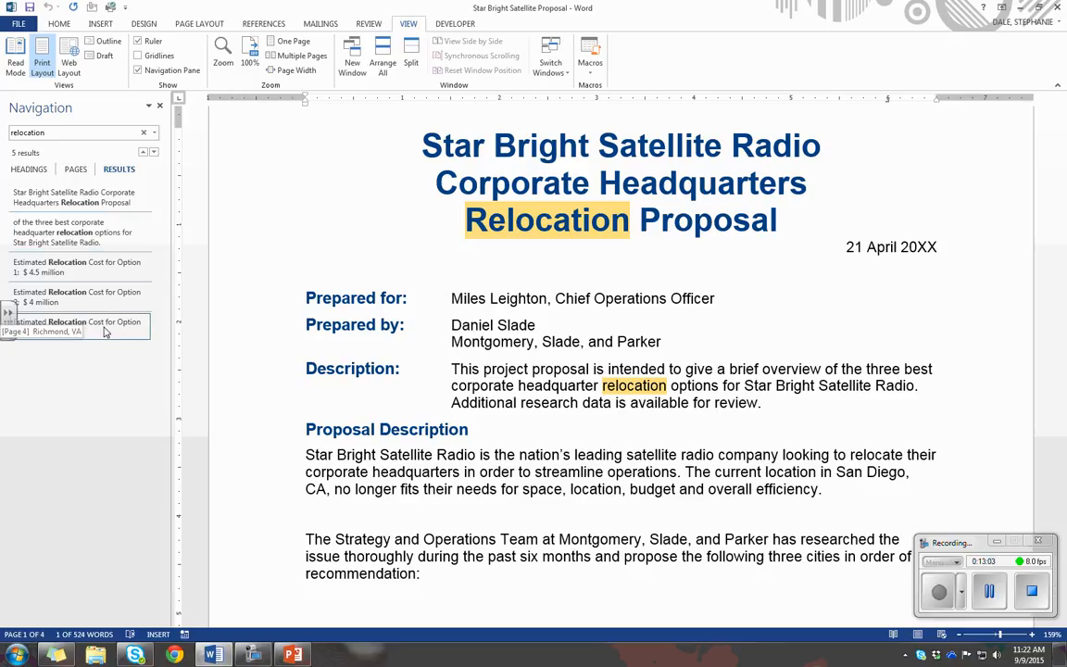
pyautogui.click(108, 242)
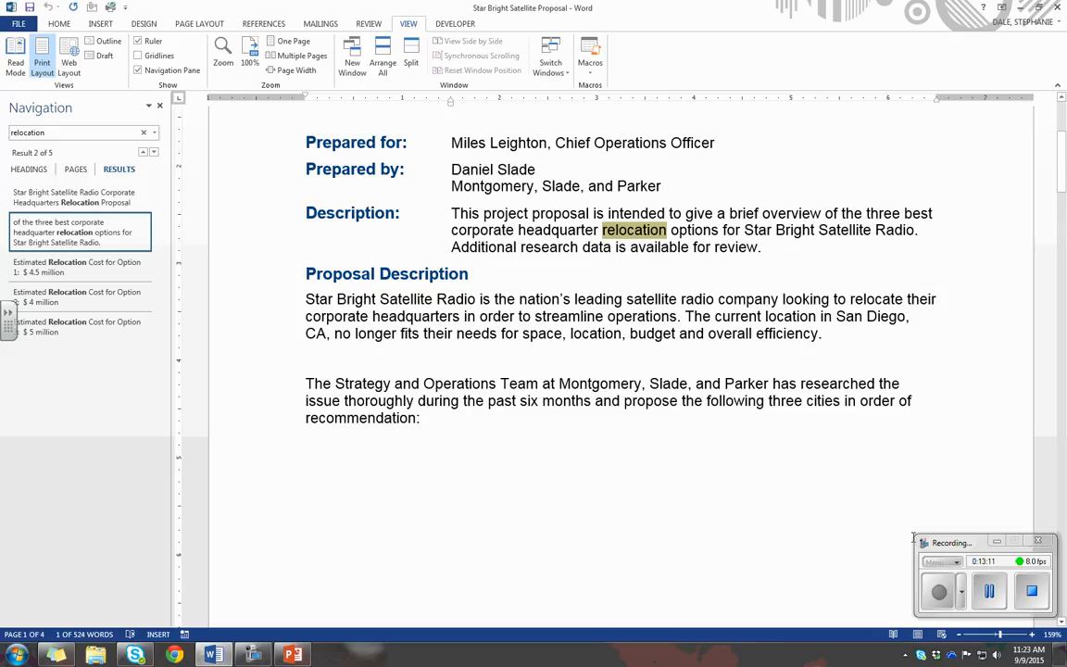
pyautogui.click(989, 591)
pyautogui.click(934, 594)
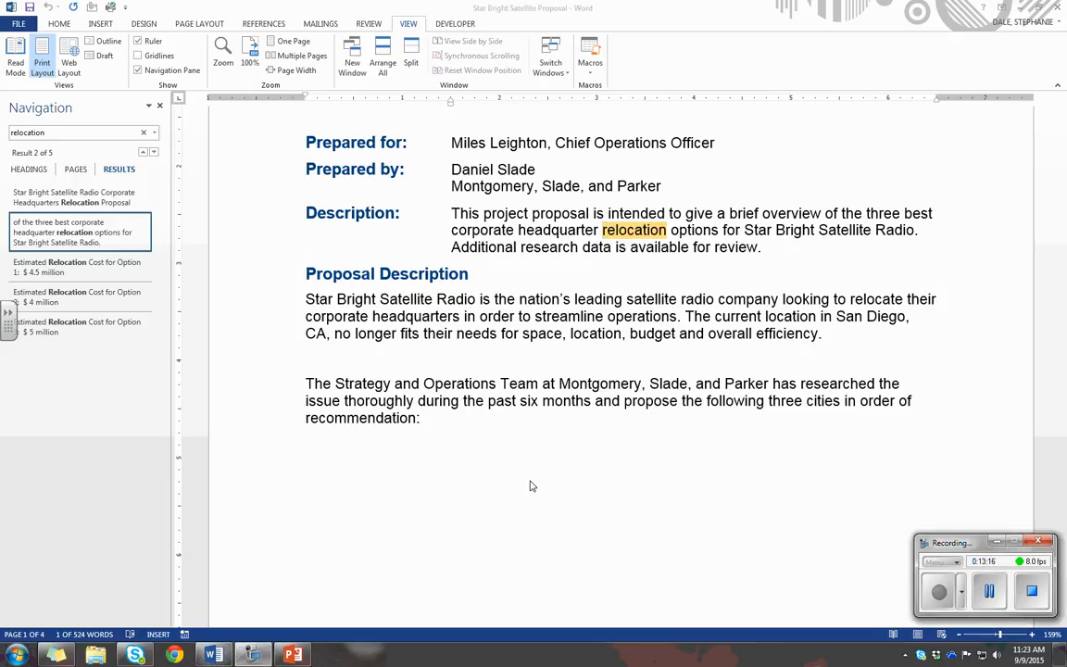
# Close the Navigation pane and reopen it with the Find command
pyautogui.click(161, 107)
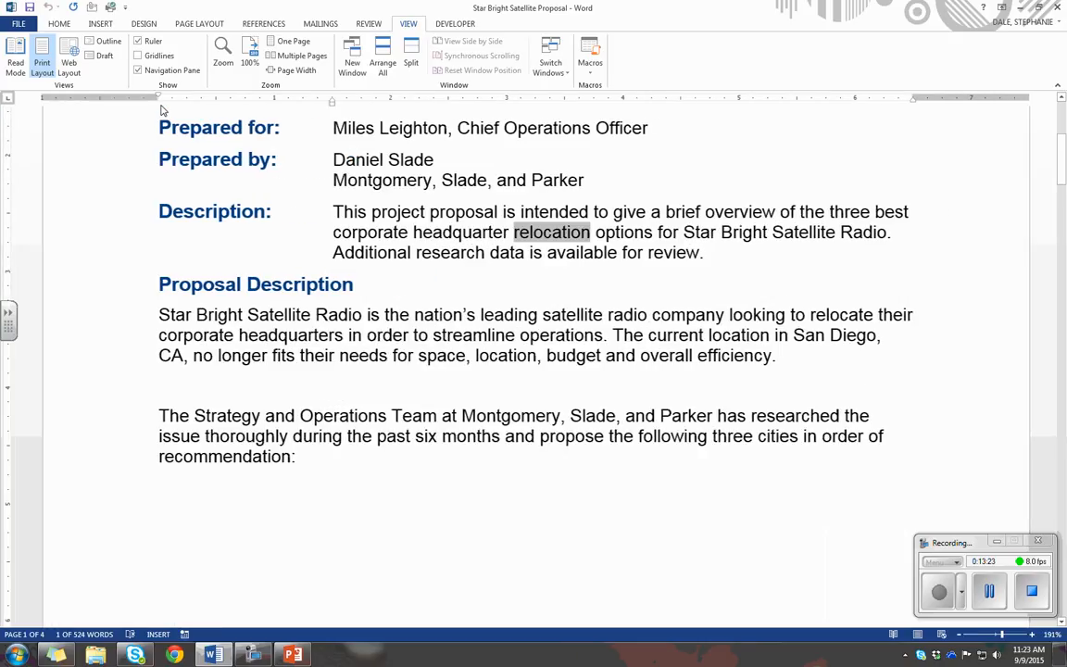
pyautogui.click(59, 24)
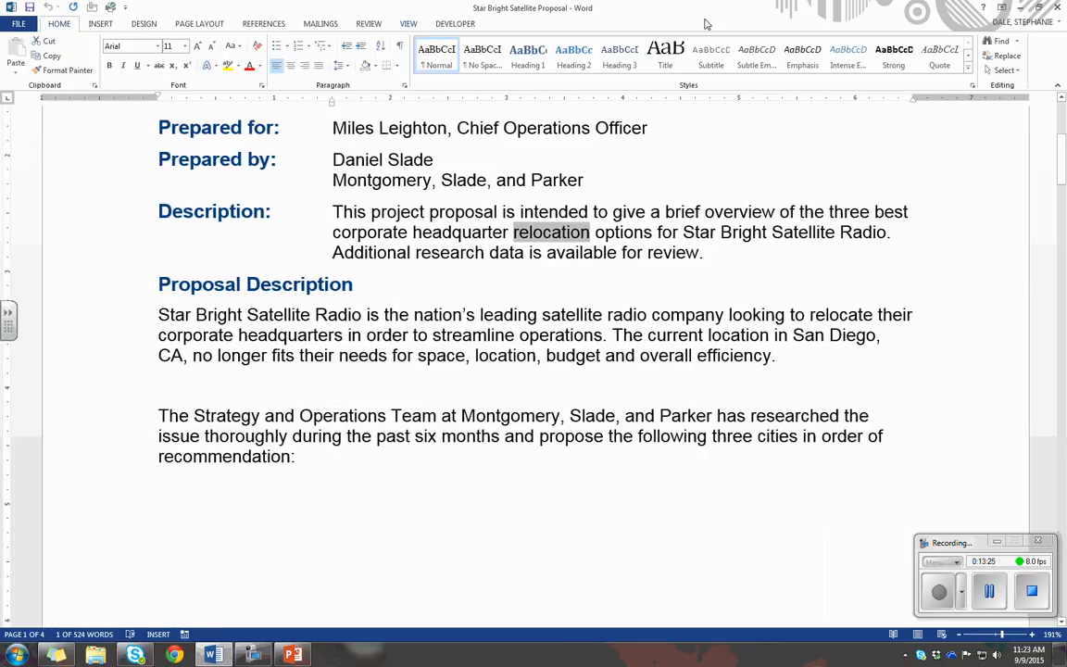
pyautogui.click(1004, 42)
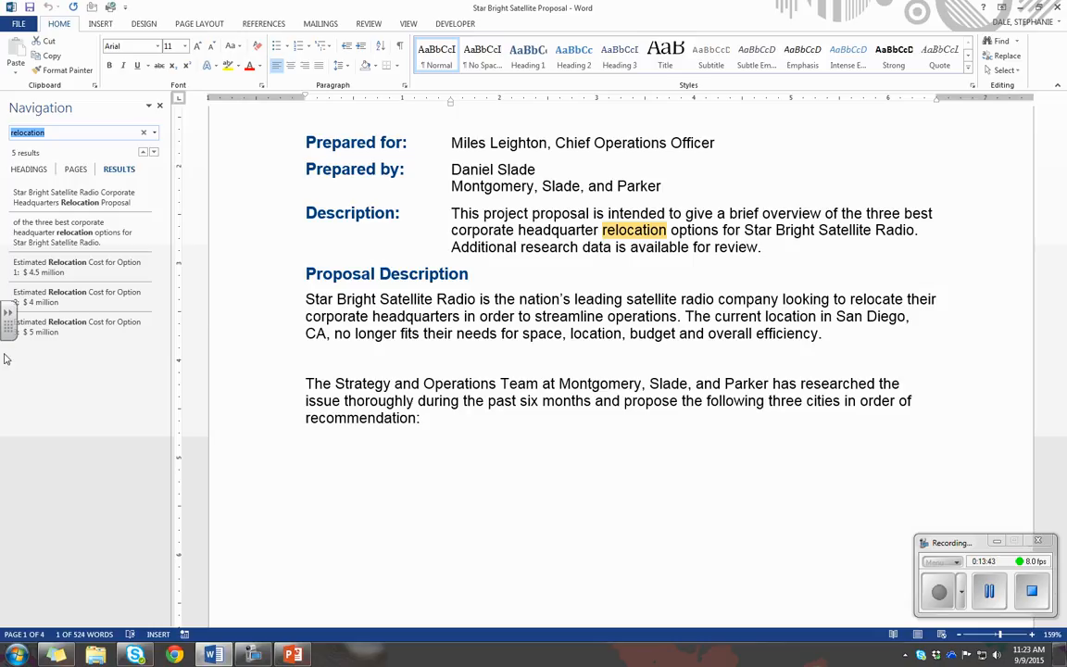
# Examine the expanded Advanced Find options for "relocation", including the Format and Special lists, and close the Find and Replace dialog
pyautogui.click(1017, 41)
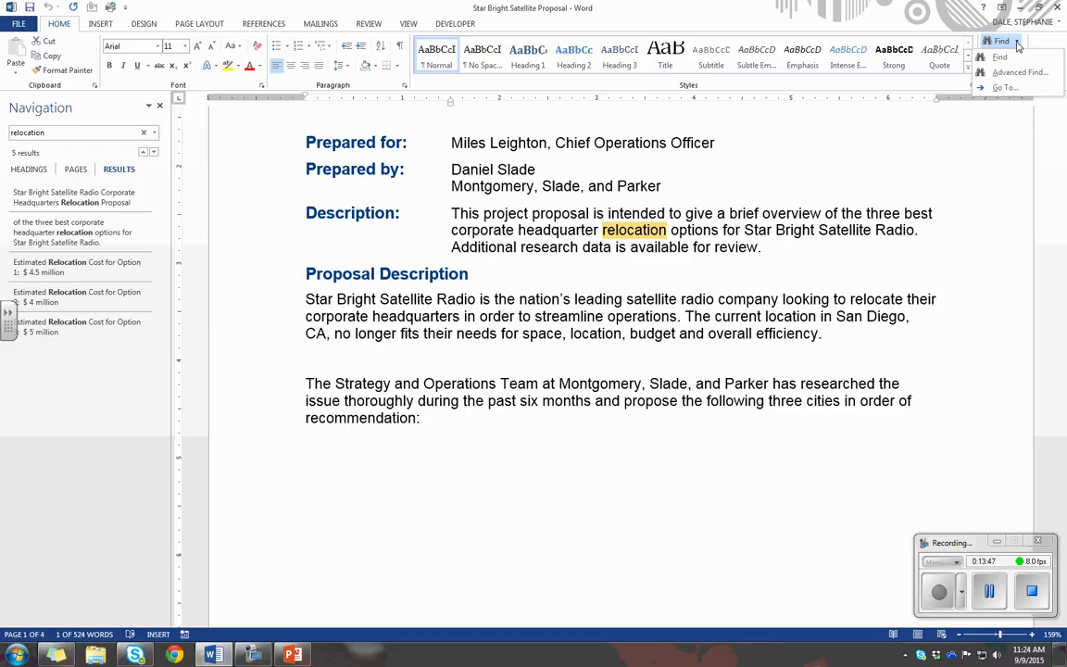
pyautogui.click(1019, 73)
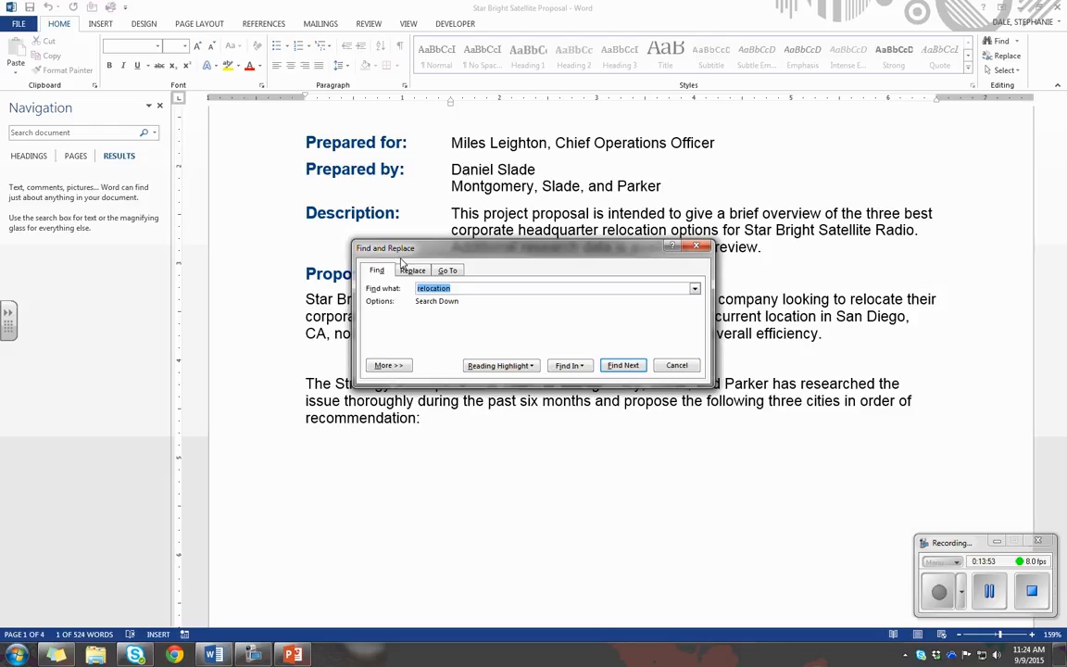
pyautogui.click(389, 367)
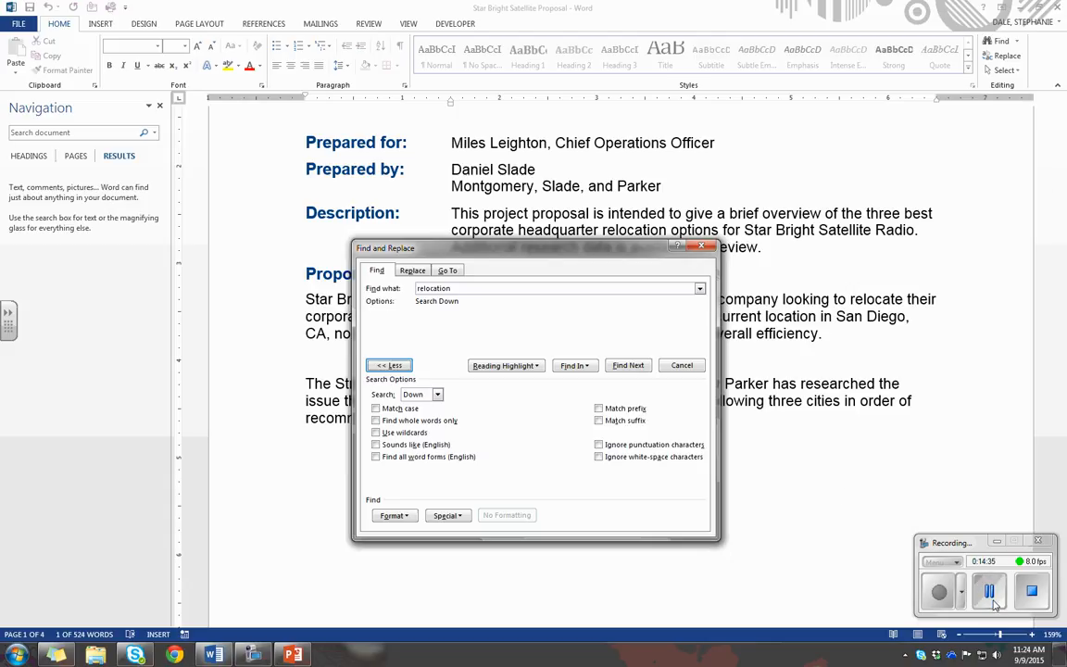
pyautogui.click(939, 591)
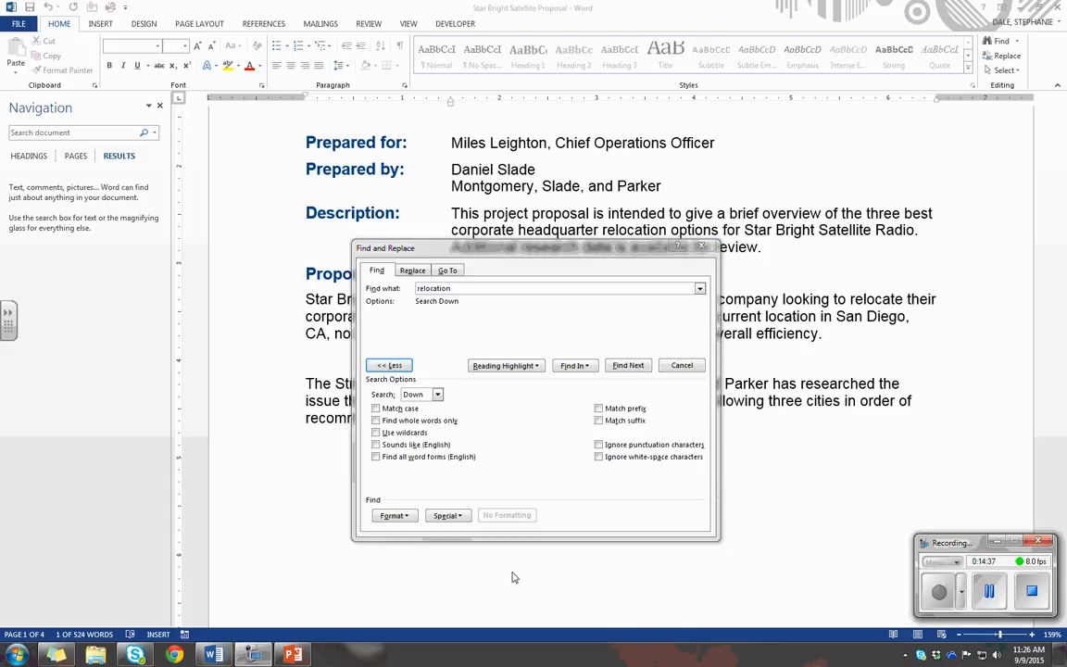
pyautogui.click(411, 516)
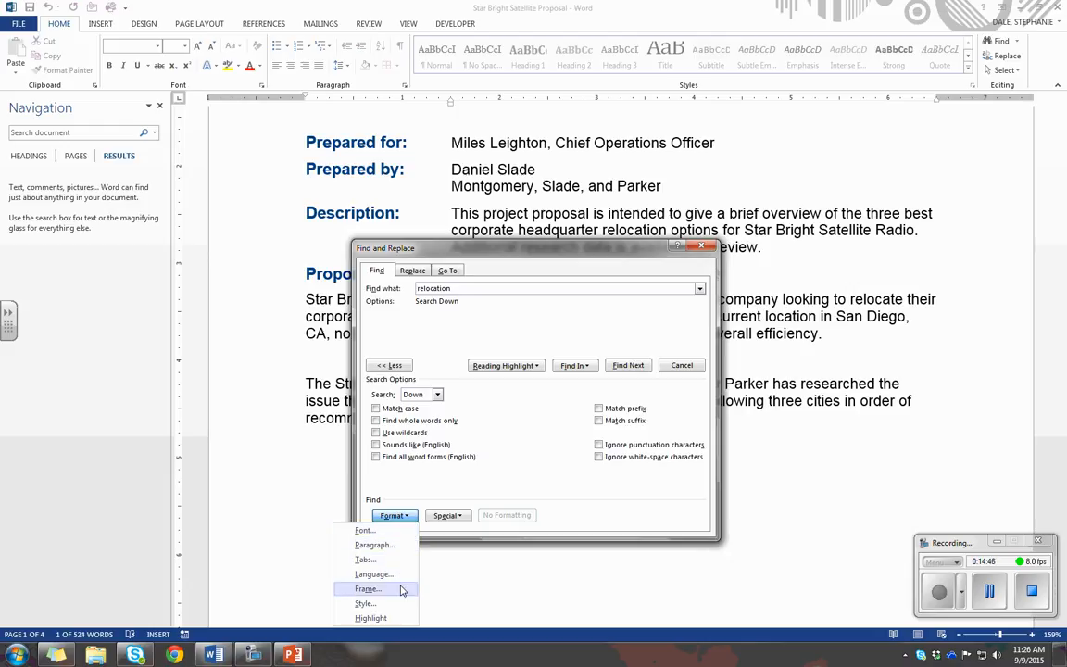
pyautogui.click(447, 516)
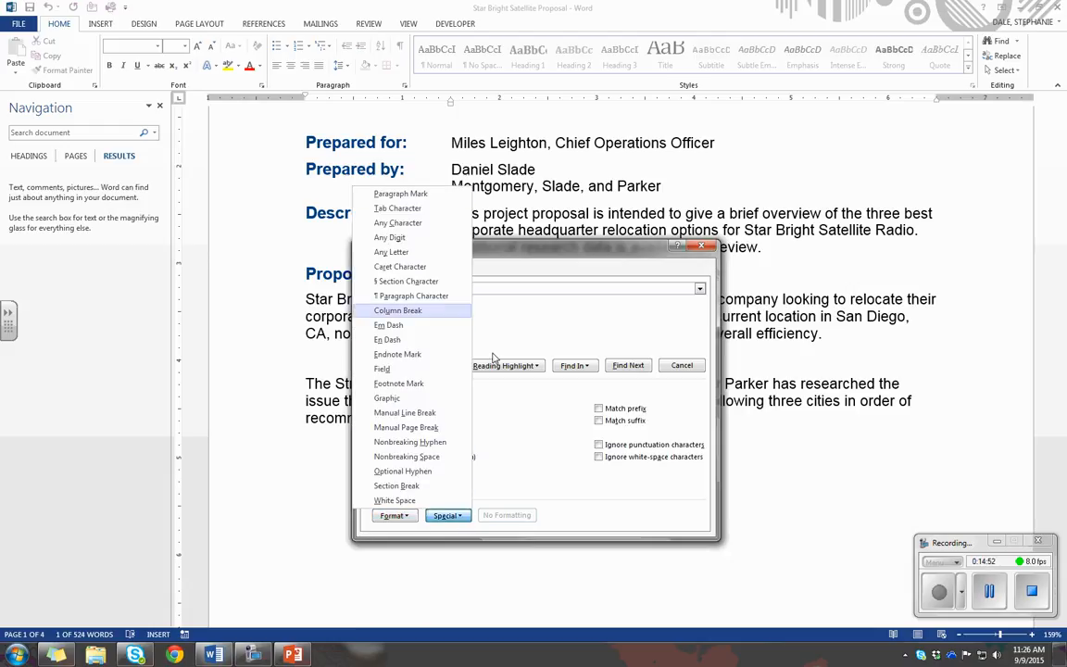
pyautogui.click(527, 439)
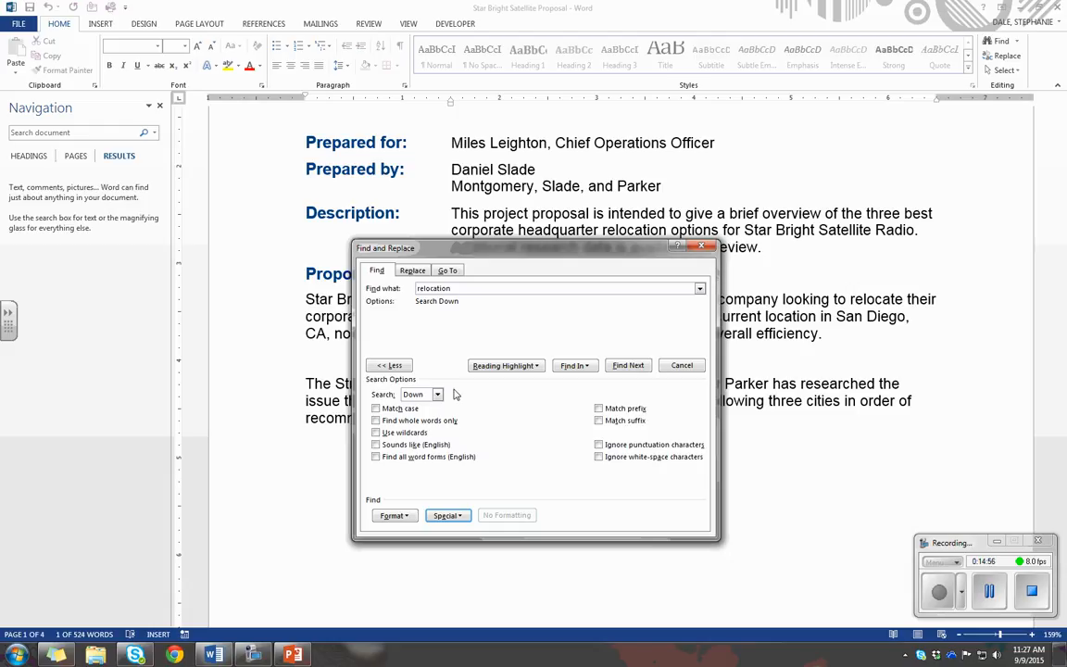
pyautogui.click(705, 248)
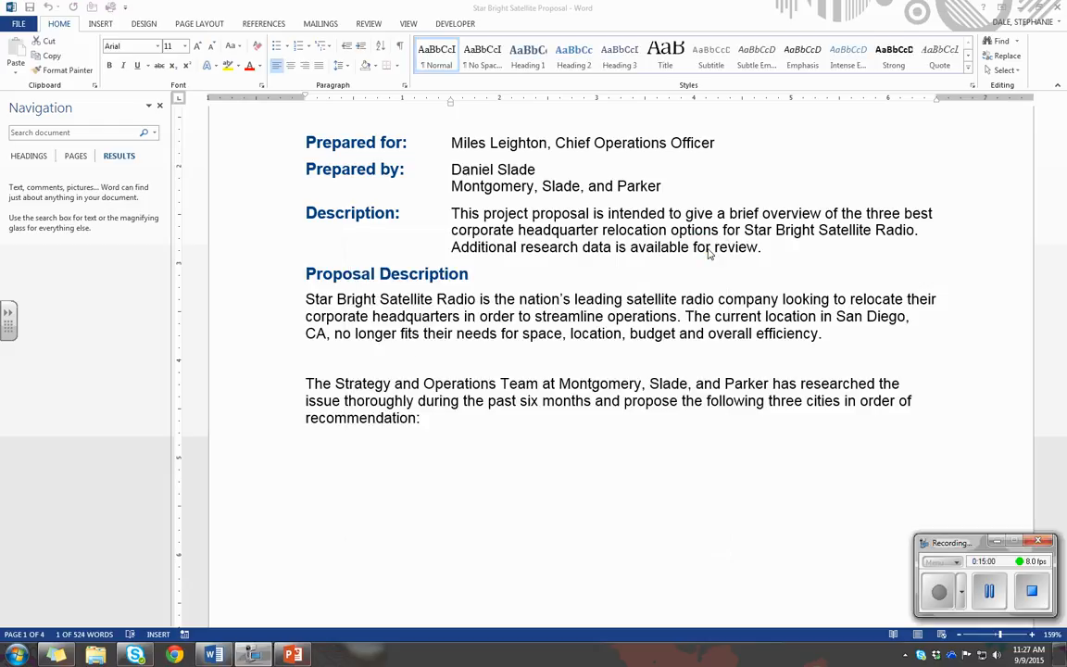
# Start a Replace operation and set the text to find to "Montgomery, Slade, and Parker"
pyautogui.click(1006, 56)
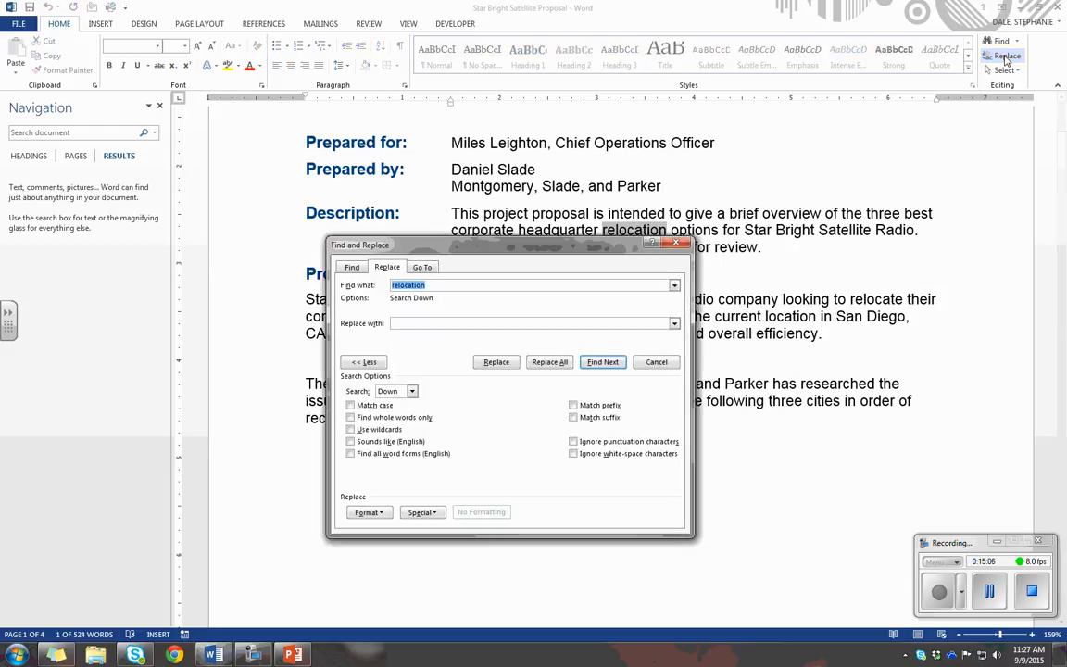
pyautogui.moveTo(467, 243); pyautogui.dragTo(483, 161)
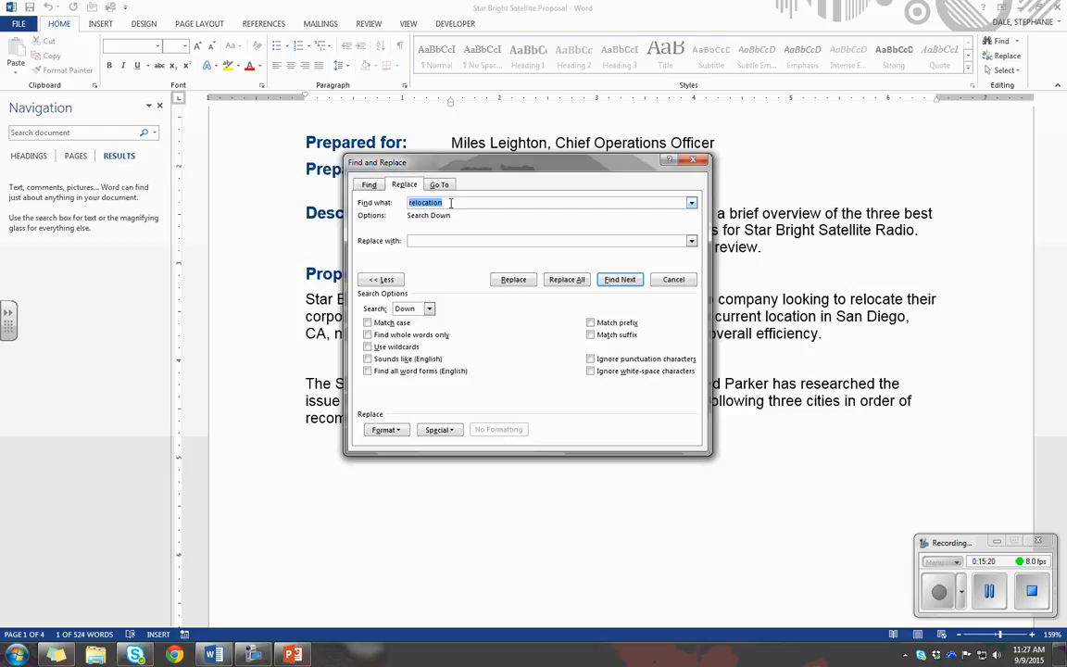
pyautogui.click(451, 202)
pyautogui.press('BackSpace')
pyautogui.press('BackSpace')
pyautogui.press('BackSpace')
pyautogui.press('BackSpace')
pyautogui.press('BackSpace')
pyautogui.press('BackSpace')
pyautogui.press('BackSpace')
pyautogui.press('BackSpace')
pyautogui.press('BackSpace')
pyautogui.press('BackSpace')
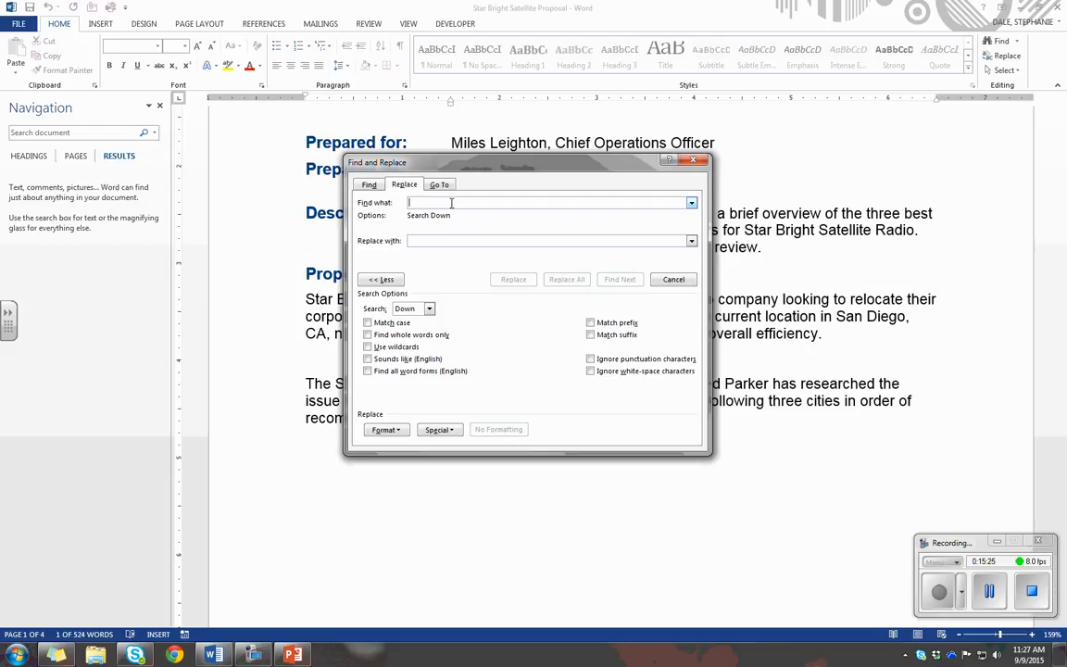
pyautogui.write('Mon')
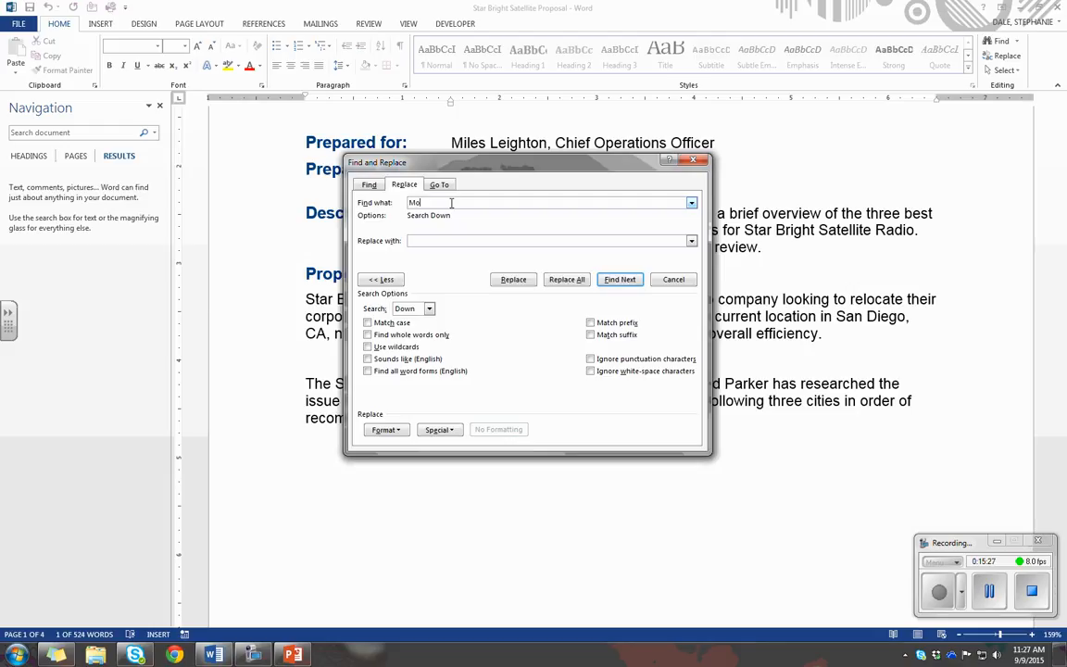
pyautogui.write('tgomery, Slad')
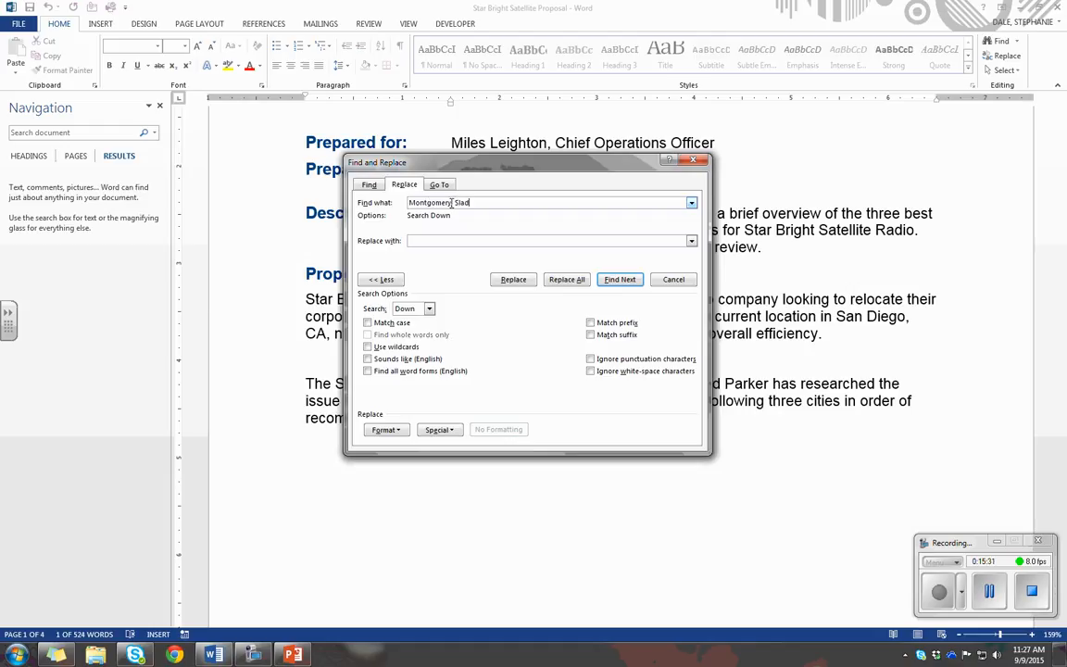
pyautogui.write('e, and Park')
pyautogui.write('er')
# Set the replacement text to "Becker, Steele, and Castillo"
pyautogui.write('Beale,')
pyautogui.press('BackSpace')
pyautogui.press('BackSpace')
pyautogui.press('BackSpace')
pyautogui.press('BackSpace')
pyautogui.write('cker, Steele, and Castillo')
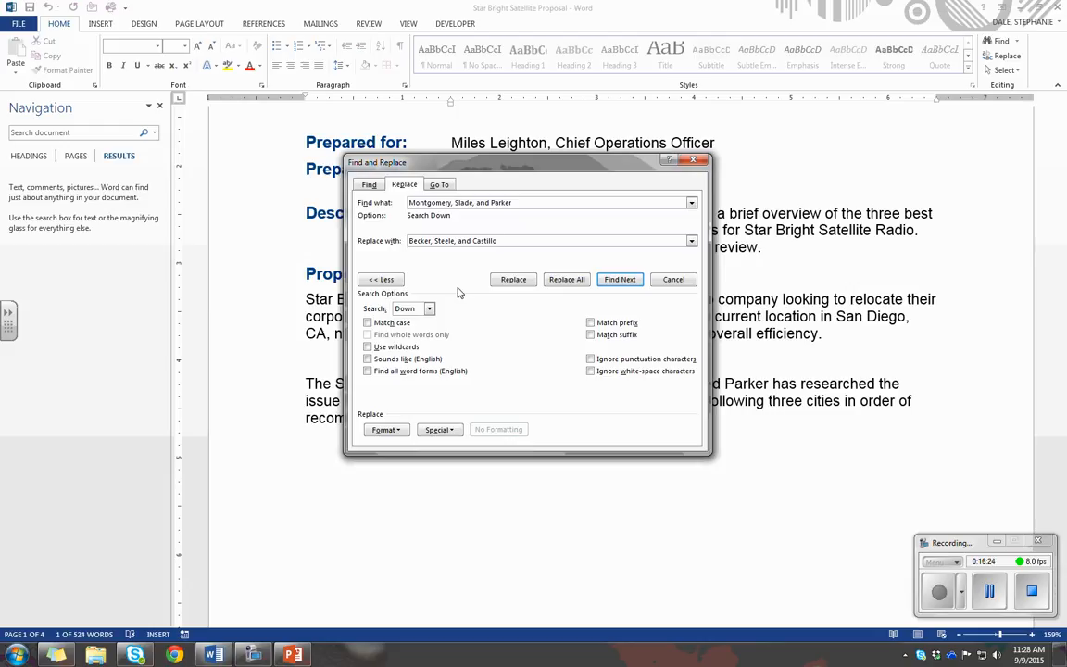
# Replace all occurrences of the company name, continuing the search from the beginning of the document
pyautogui.click(565, 280)
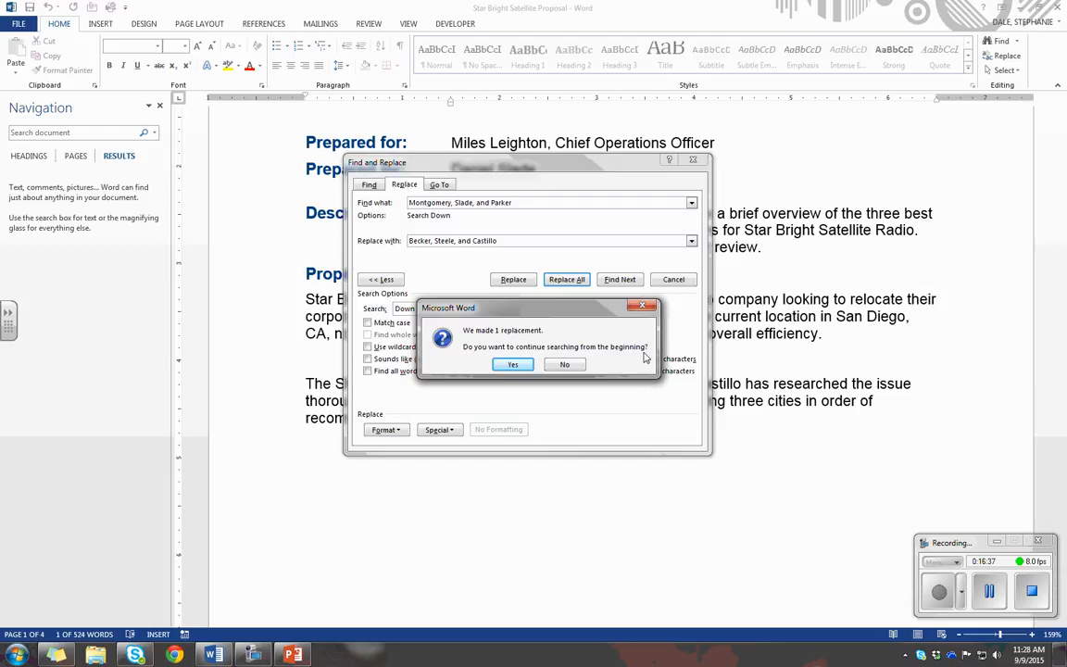
pyautogui.click(512, 364)
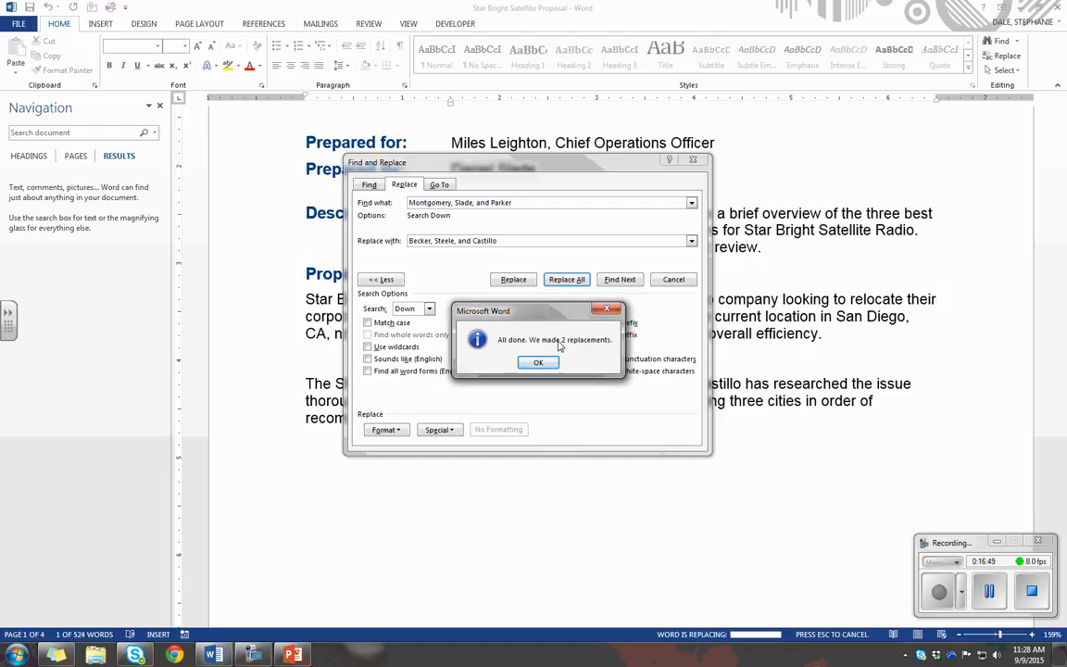
pyautogui.click(538, 362)
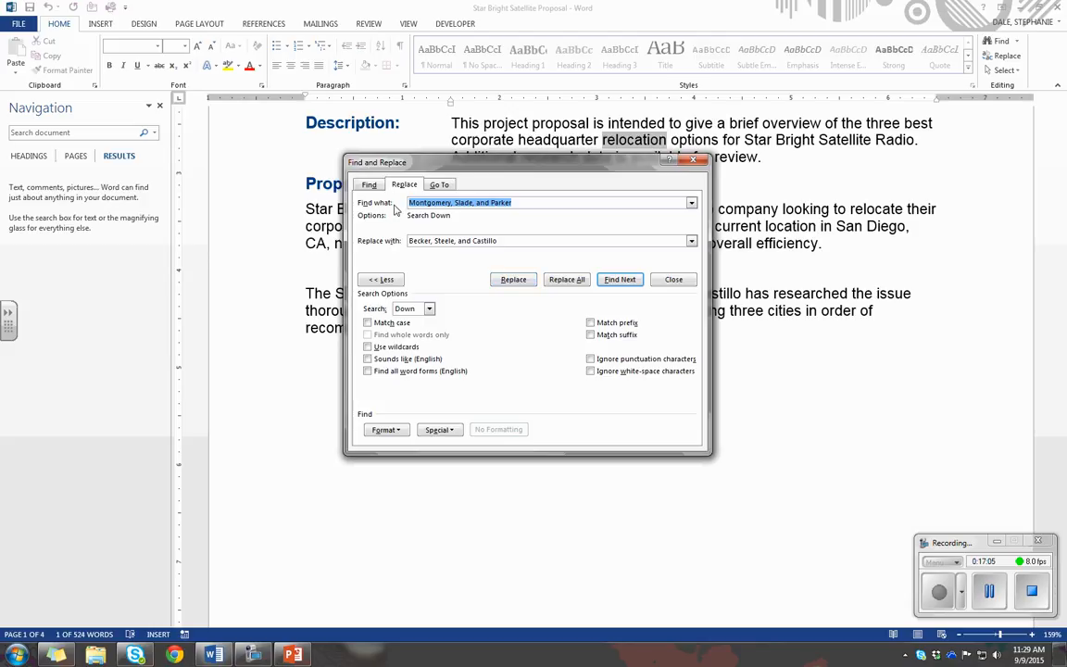
# Change the text to find to "Becker, Steele, anc Castillo"
pyautogui.click(515, 202)
pyautogui.moveTo(515, 202); pyautogui.dragTo(401, 204)
pyautogui.write('Becker, Steele, a')
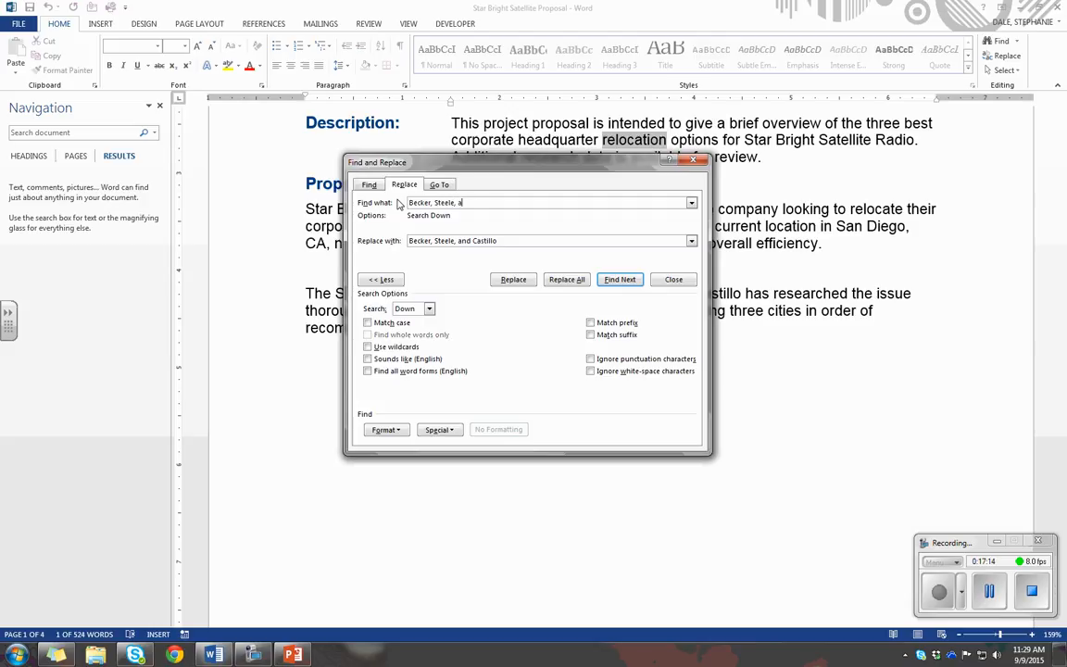
pyautogui.write('nd Castillo')
# Change the replacement text to "Montogomery, Slade, and Parkert"
pyautogui.moveTo(503, 241); pyautogui.dragTo(338, 276)
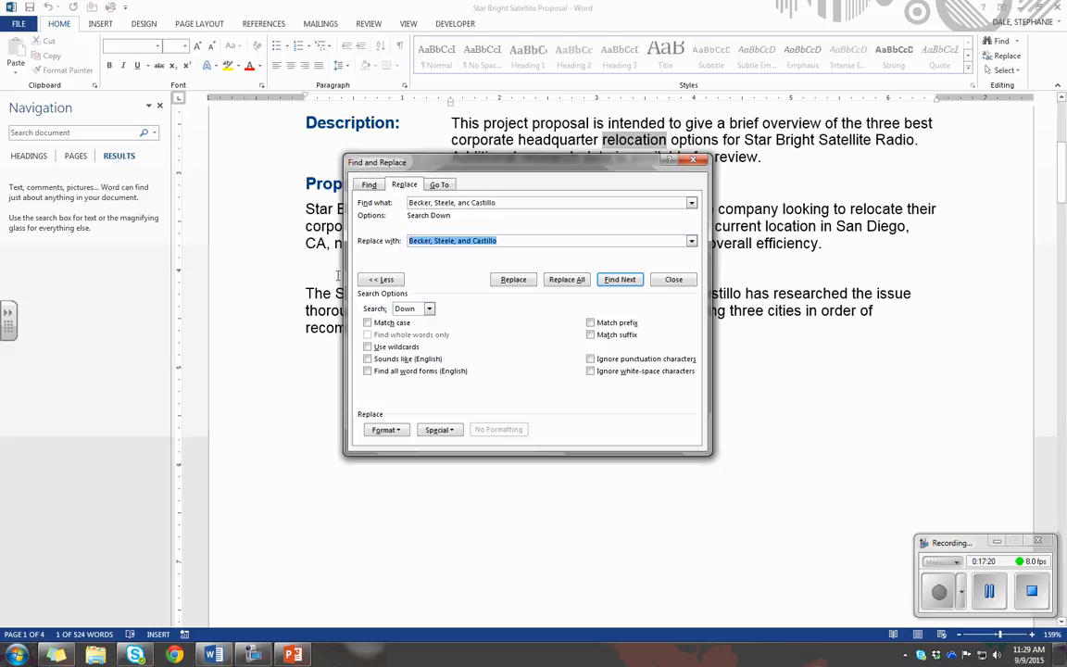
pyautogui.write('Mont')
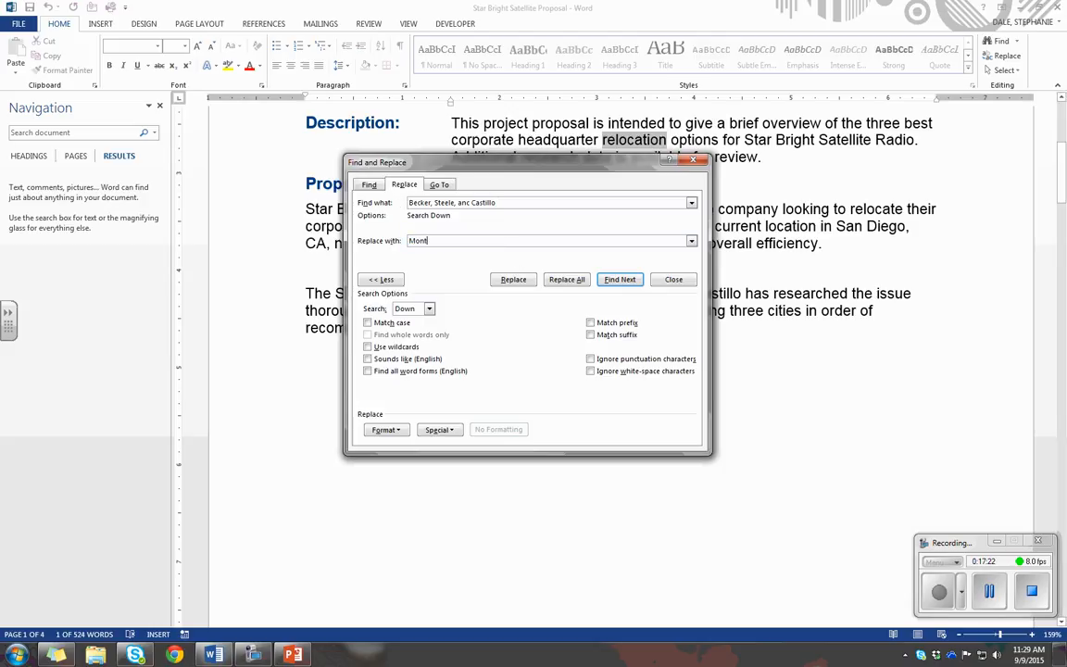
pyautogui.write('ogomery, Sla')
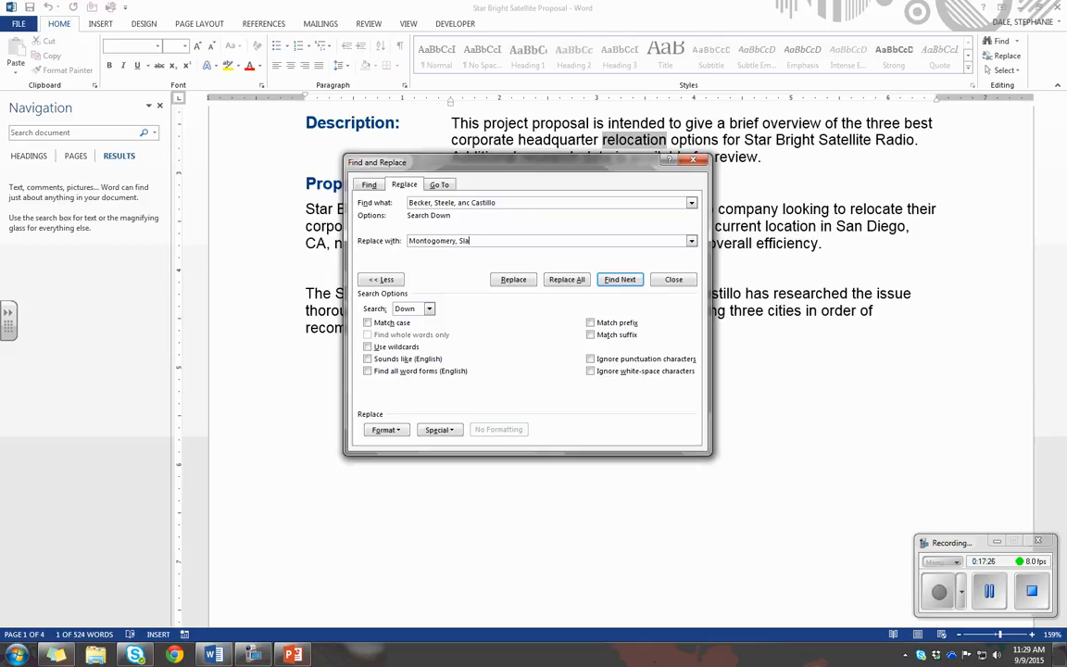
pyautogui.write('de, and Parkert')
# Format the replacement text with the Garamond font, Bold Italic style and size 14
pyautogui.click(388, 431)
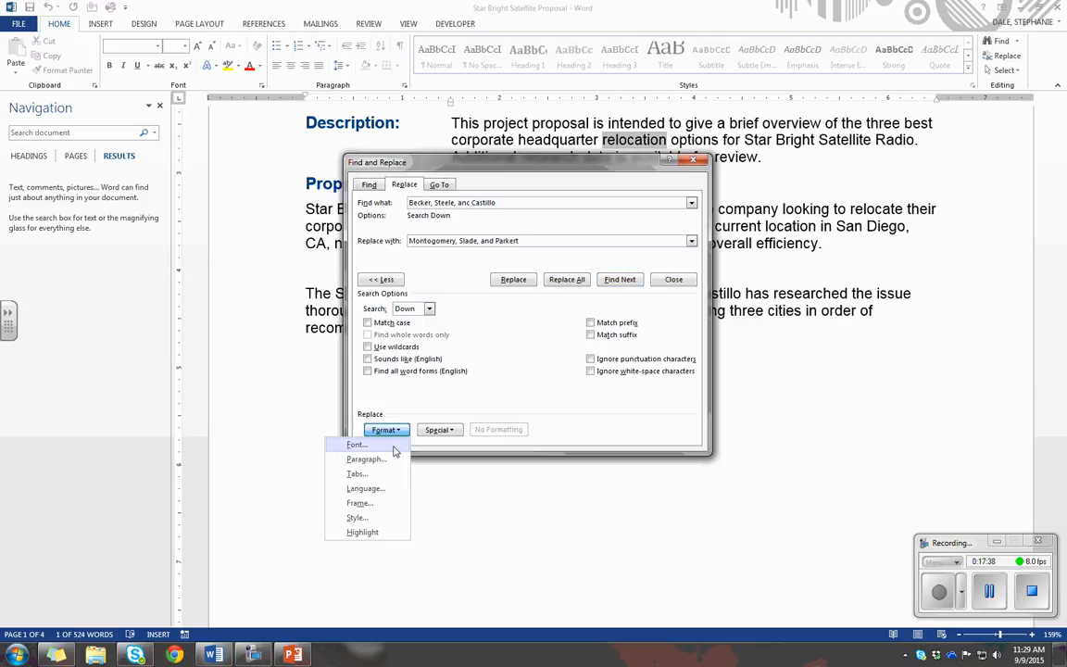
pyautogui.click(393, 446)
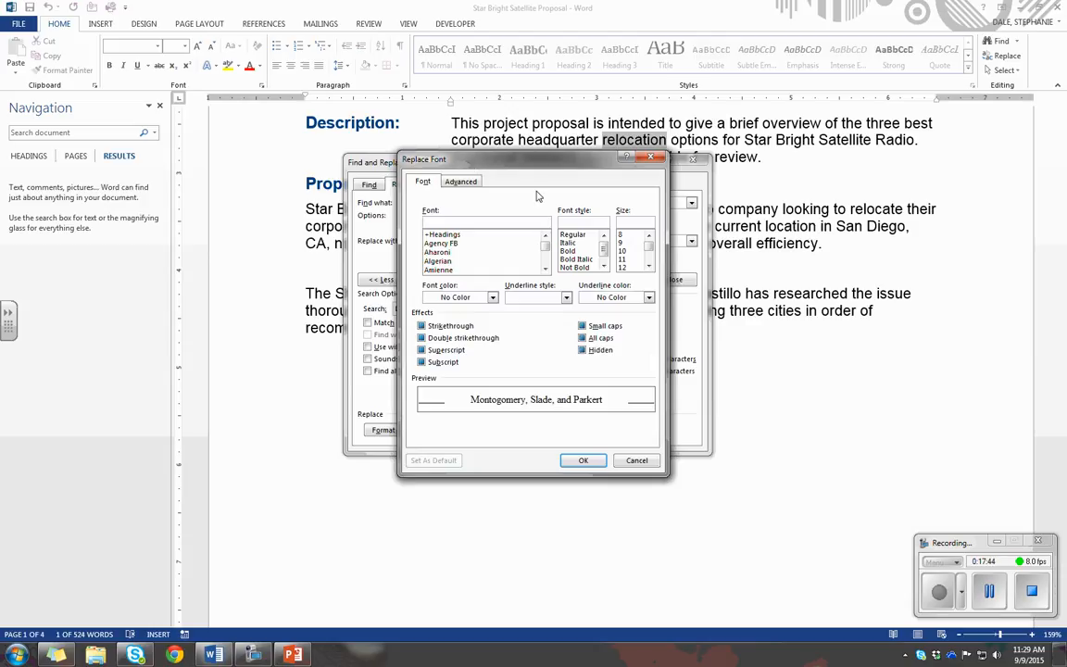
pyautogui.click(545, 268)
pyautogui.click(544, 269)
pyautogui.click(545, 269)
pyautogui.click(545, 269)
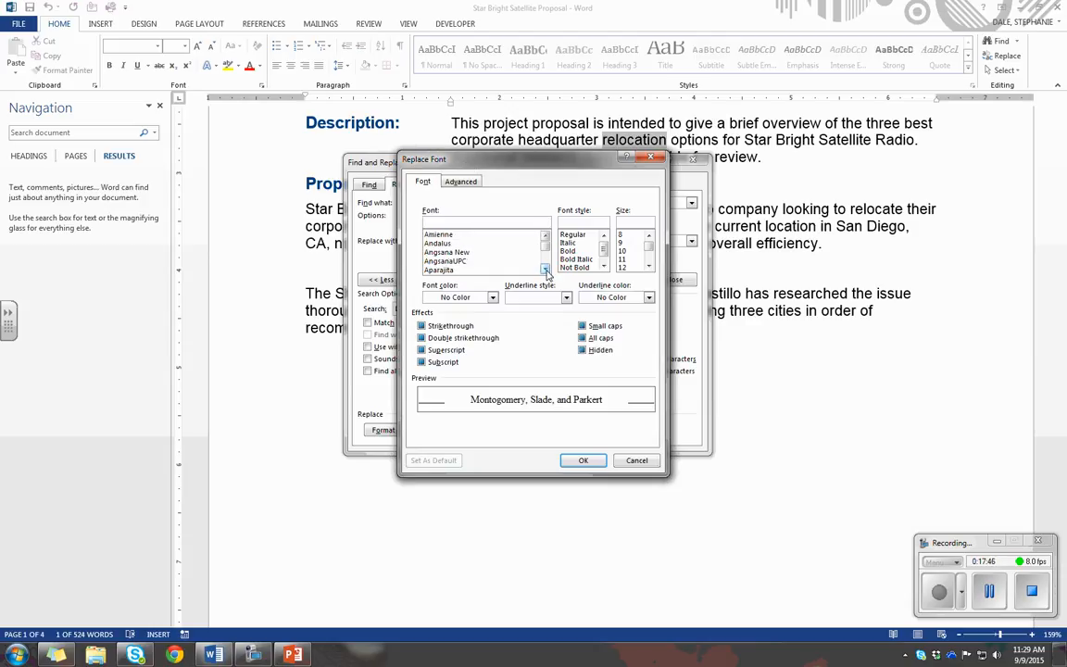
pyautogui.click(546, 270)
pyautogui.click(546, 270)
pyautogui.click(545, 269)
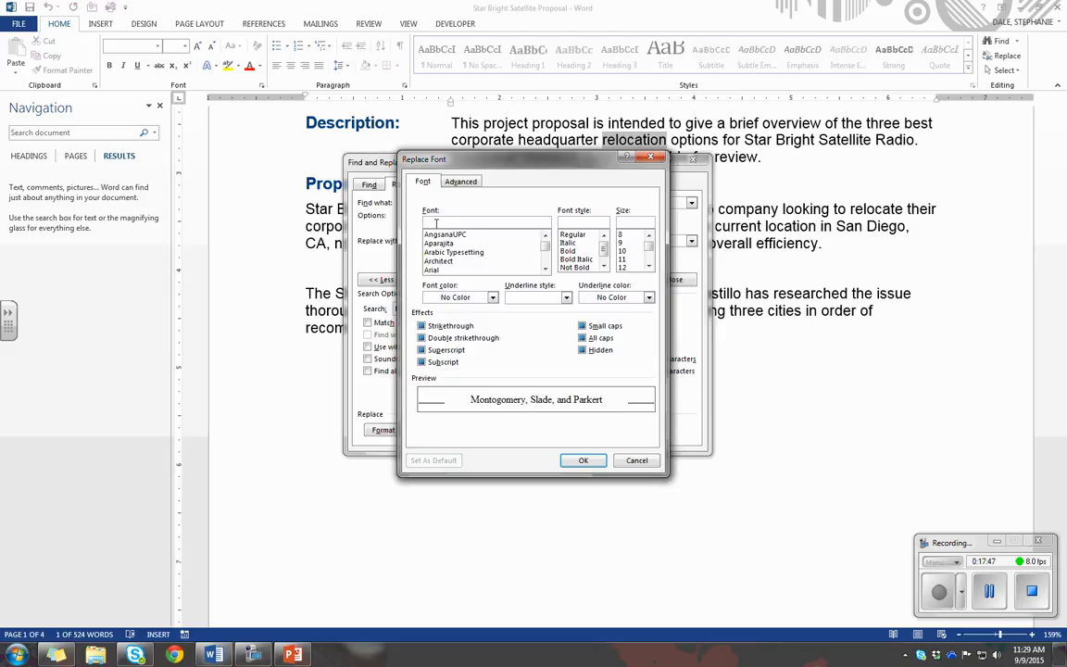
pyautogui.write('gara')
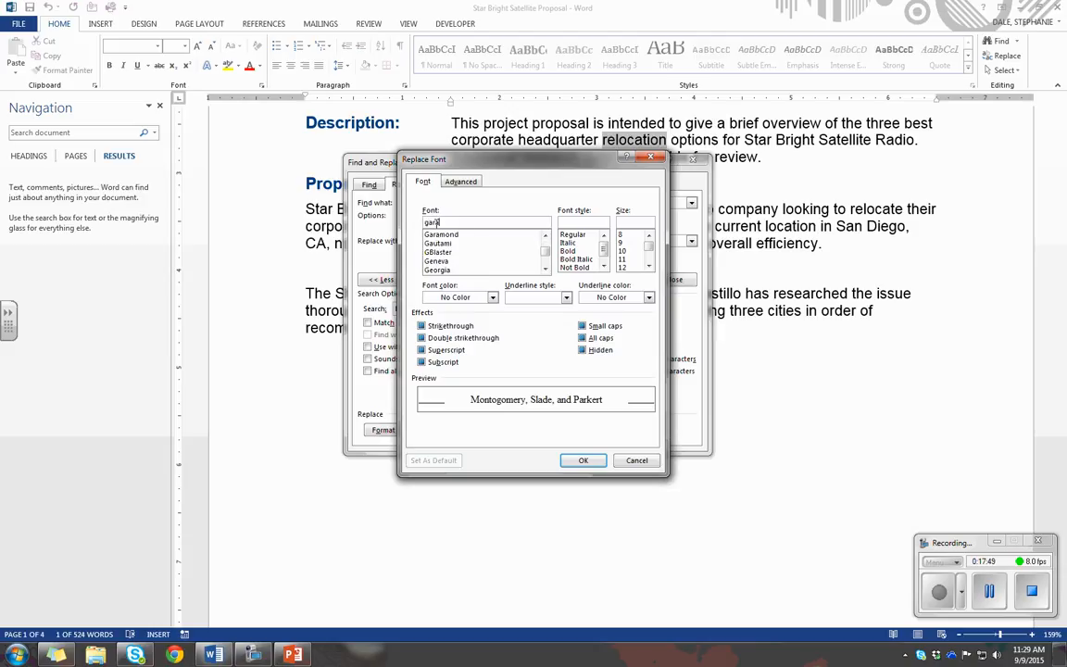
pyautogui.click(452, 235)
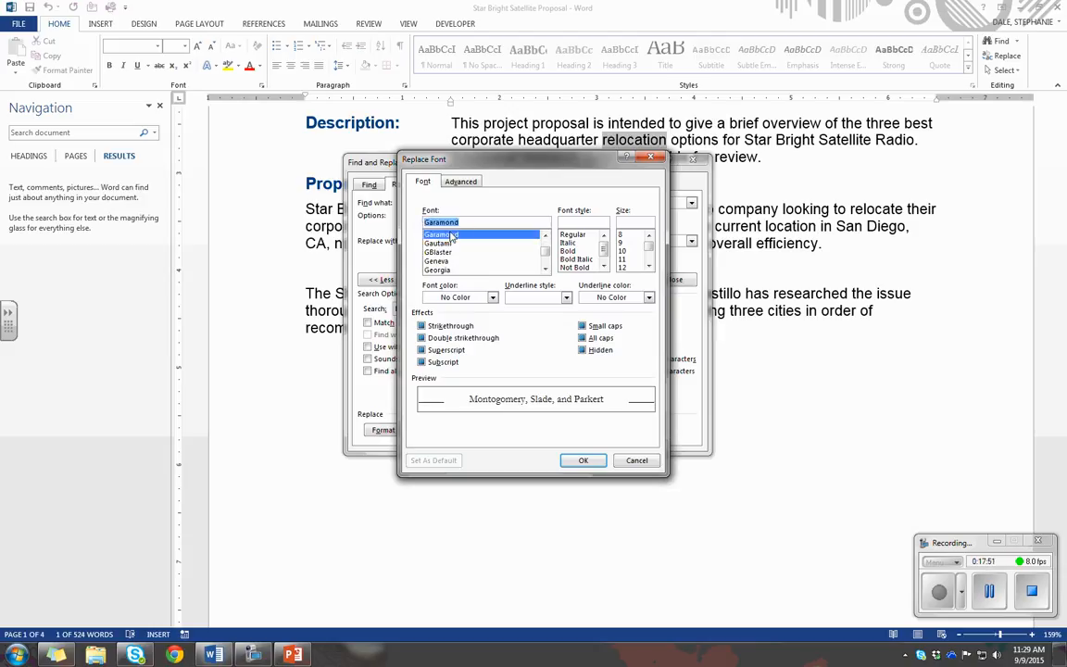
pyautogui.click(578, 259)
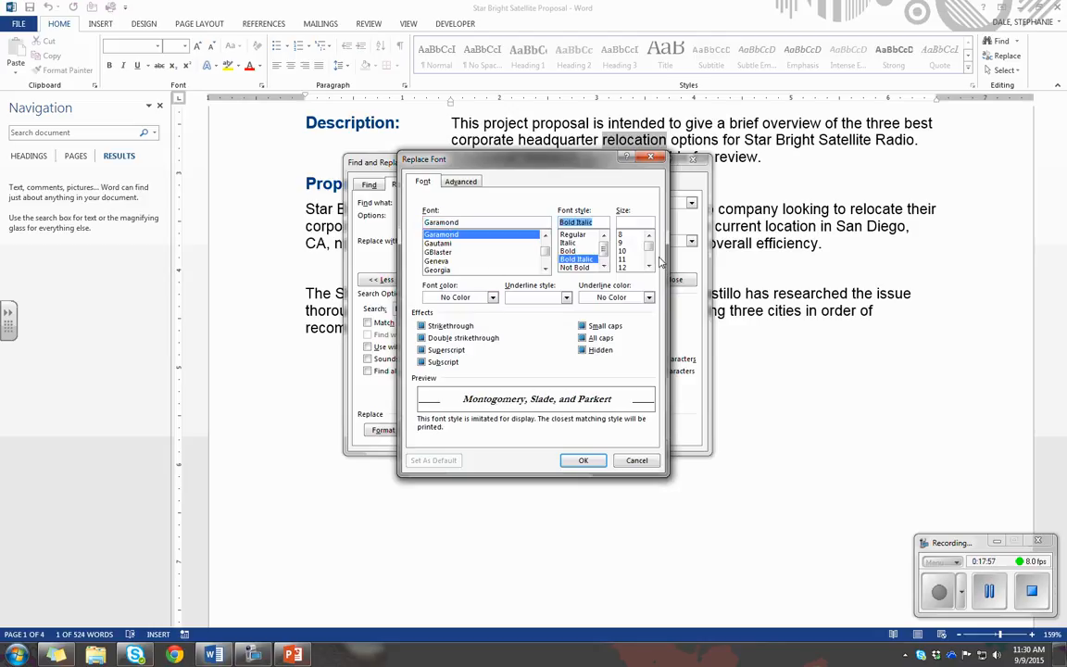
pyautogui.scroll(-1, 626, 267)
pyautogui.click(623, 261)
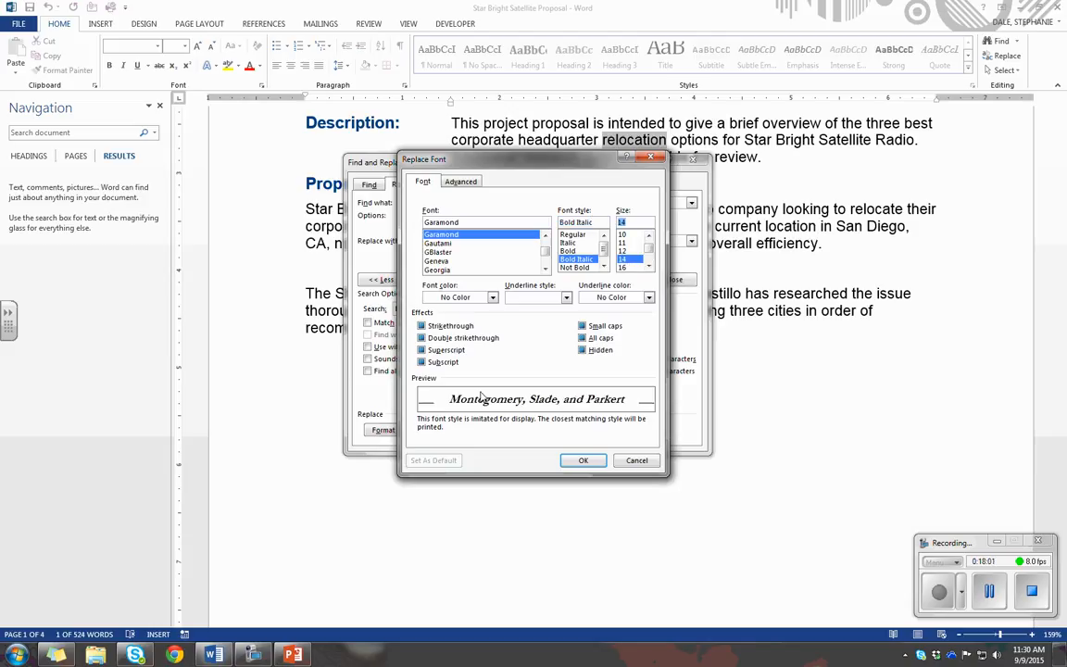
pyautogui.click(584, 461)
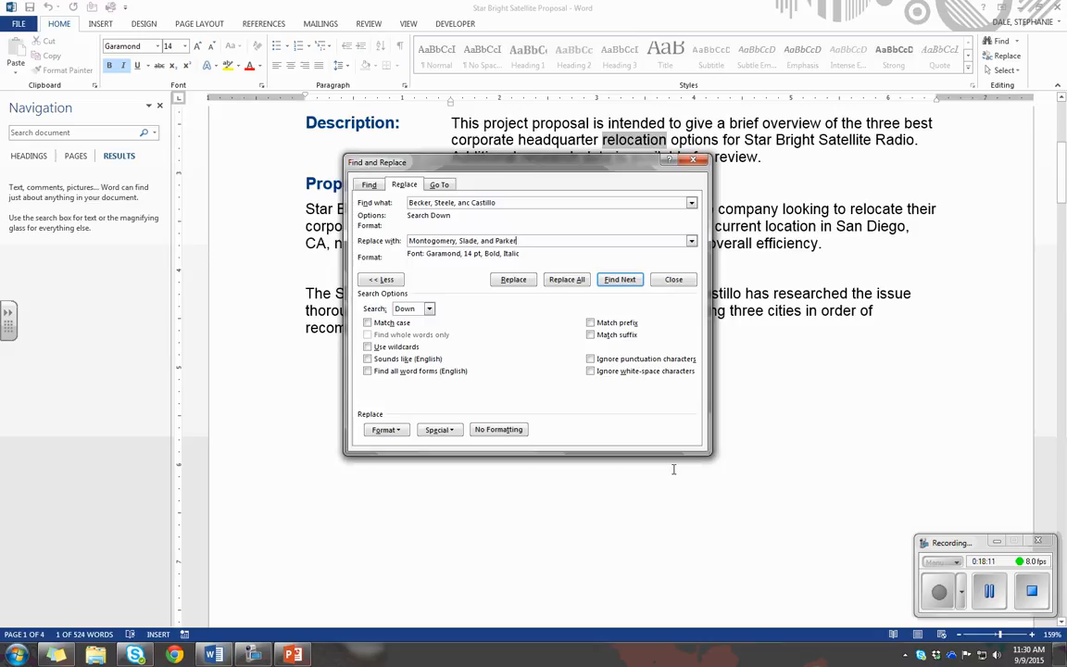
# Try to replace all occurrences with the formatted company name, continuing the search from the beginning of the document
pyautogui.click(565, 280)
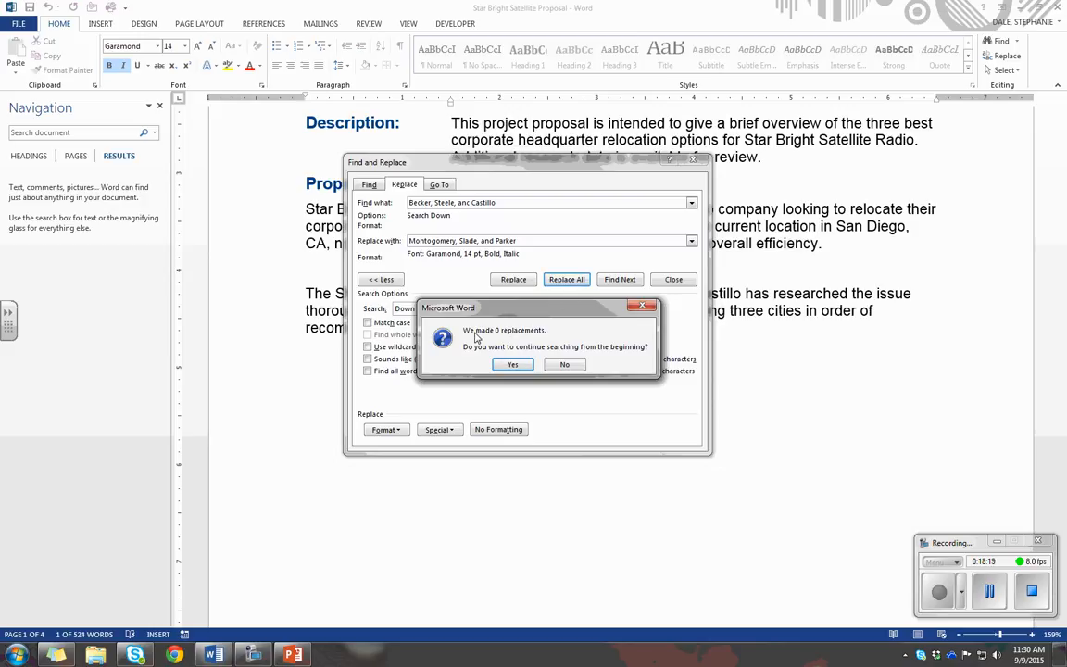
pyautogui.click(521, 368)
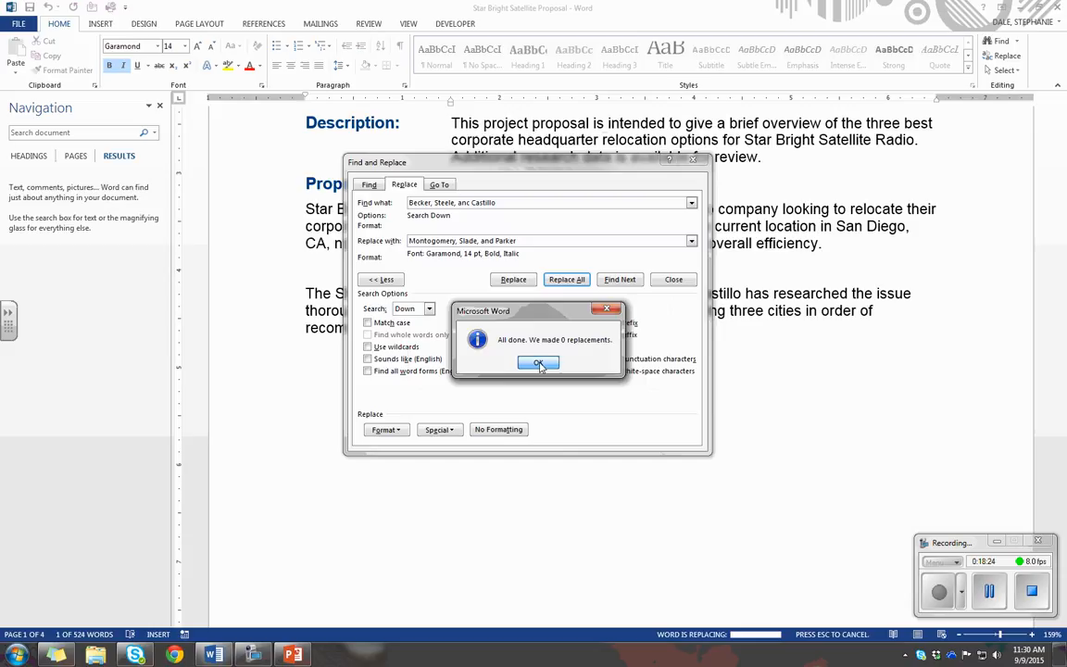
pyautogui.click(540, 365)
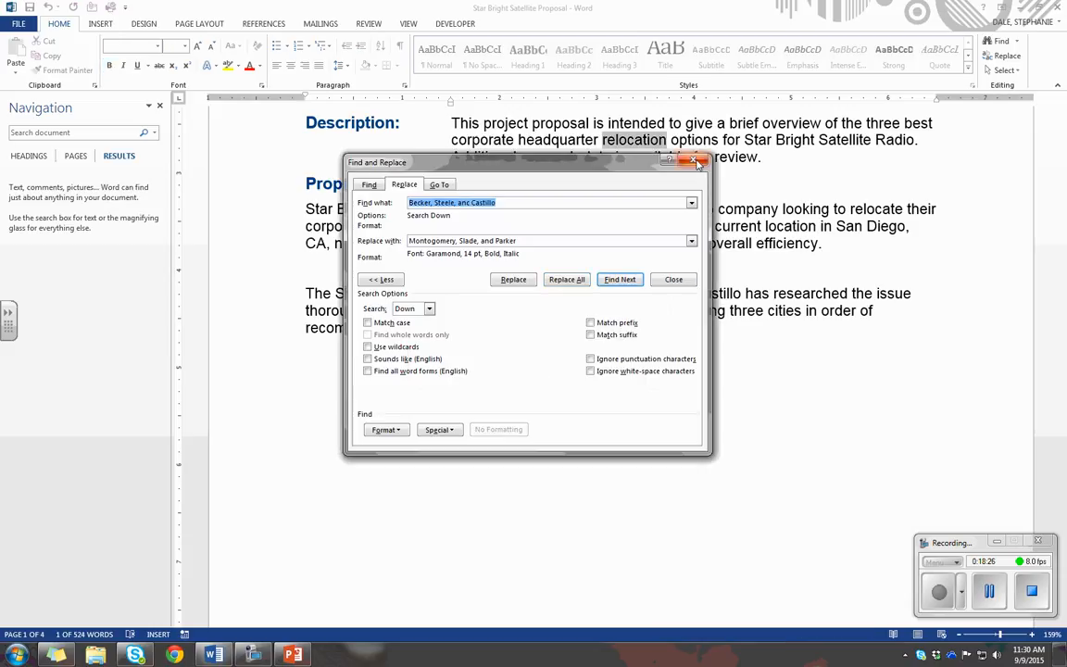
# Correct the text to find to "Becker, Steele, and Castillo", replace all occurrences, and close the dialog and Navigation pane
pyautogui.click(479, 202)
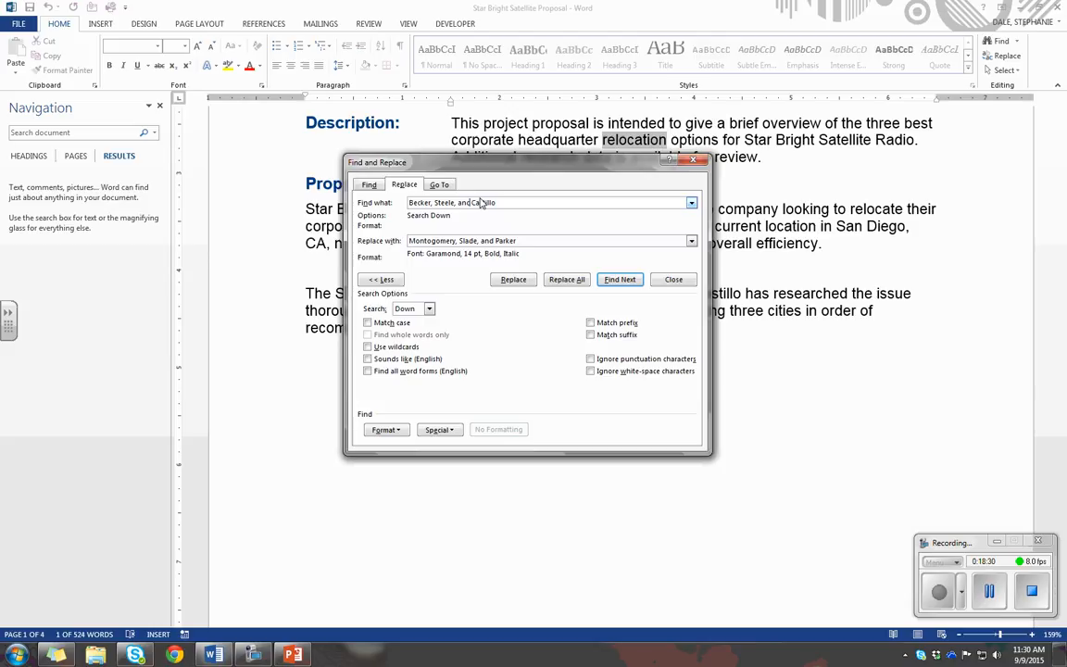
pyautogui.click(558, 281)
pyautogui.click(522, 366)
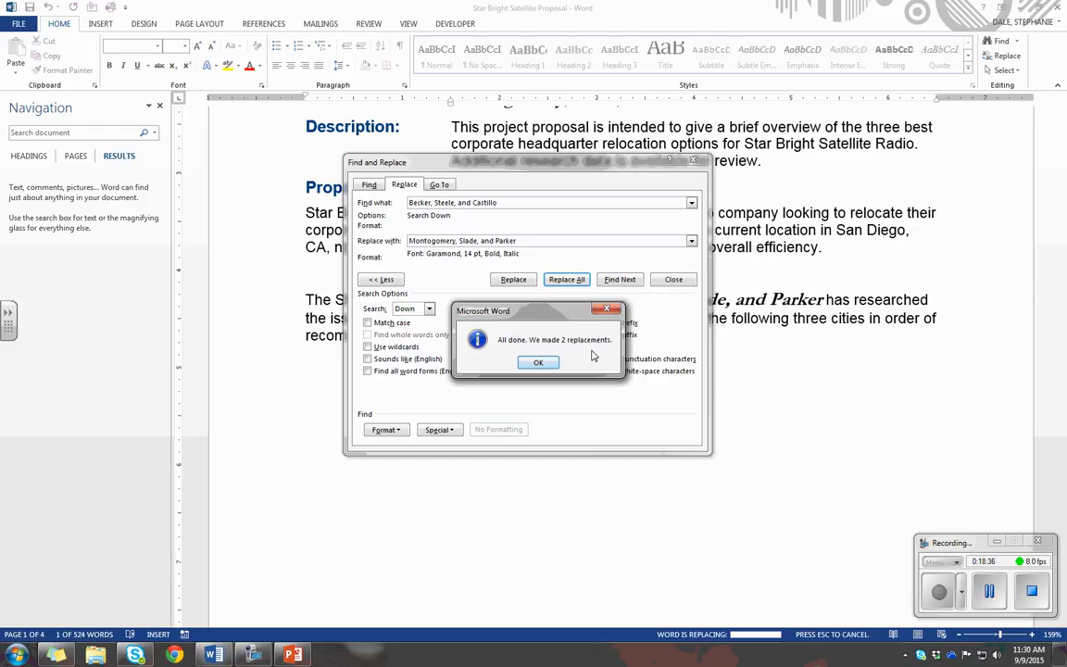
pyautogui.click(550, 359)
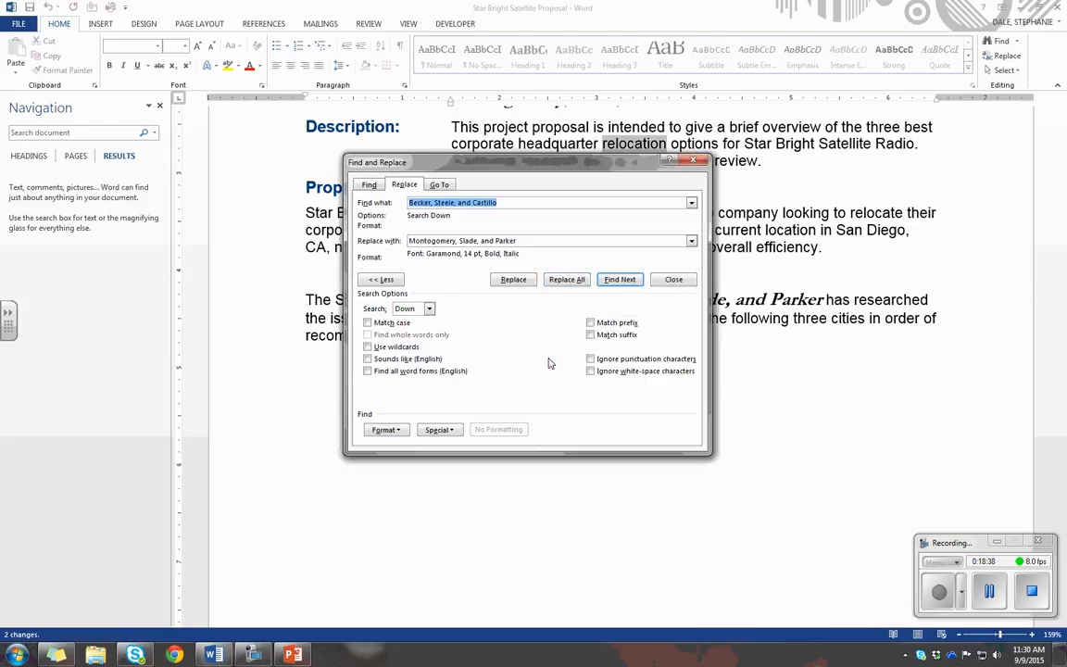
pyautogui.press('Escape')
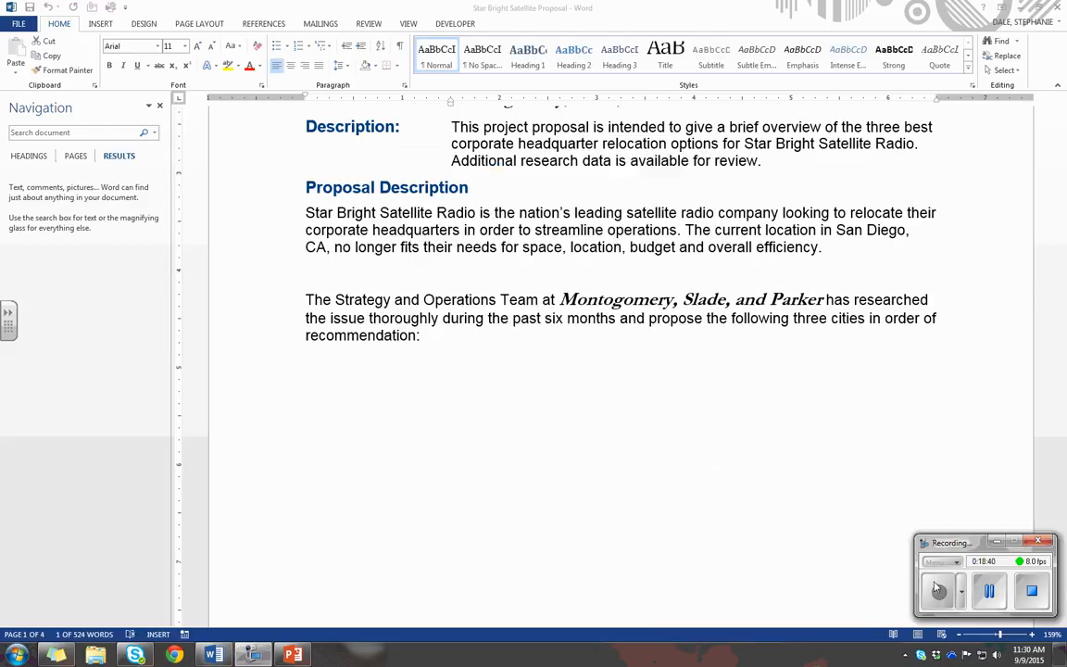
pyautogui.click(161, 107)
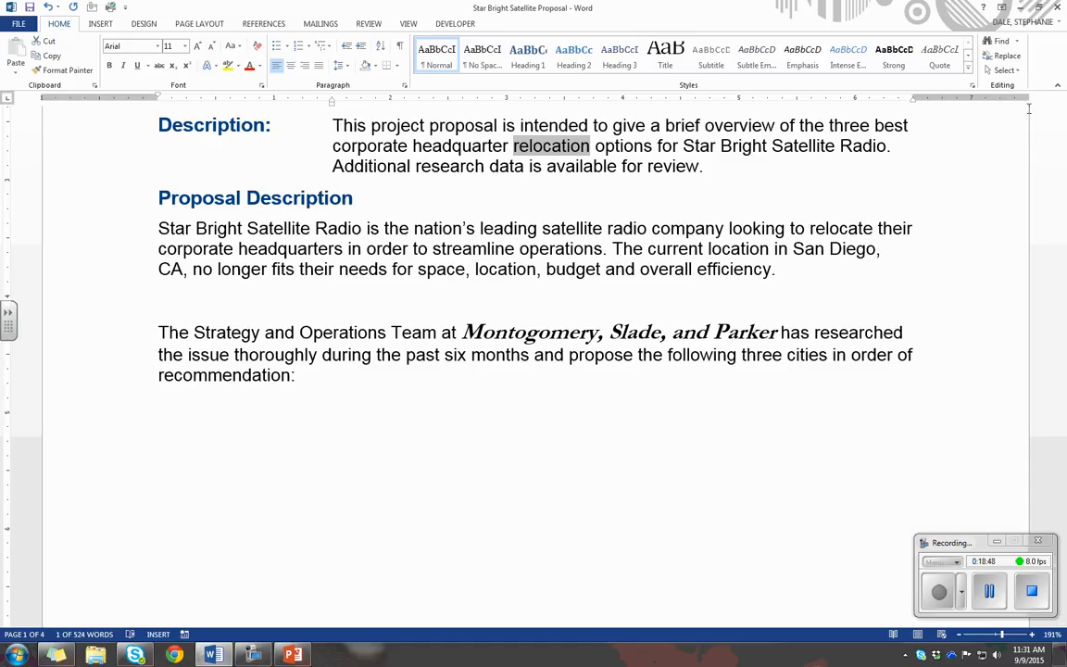
# Examine the Go To target types, including Section, Bookmark, Comment, Footnote, Table, Graphic, Equation, Object and Heading, and close the dialog
pyautogui.click(1018, 42)
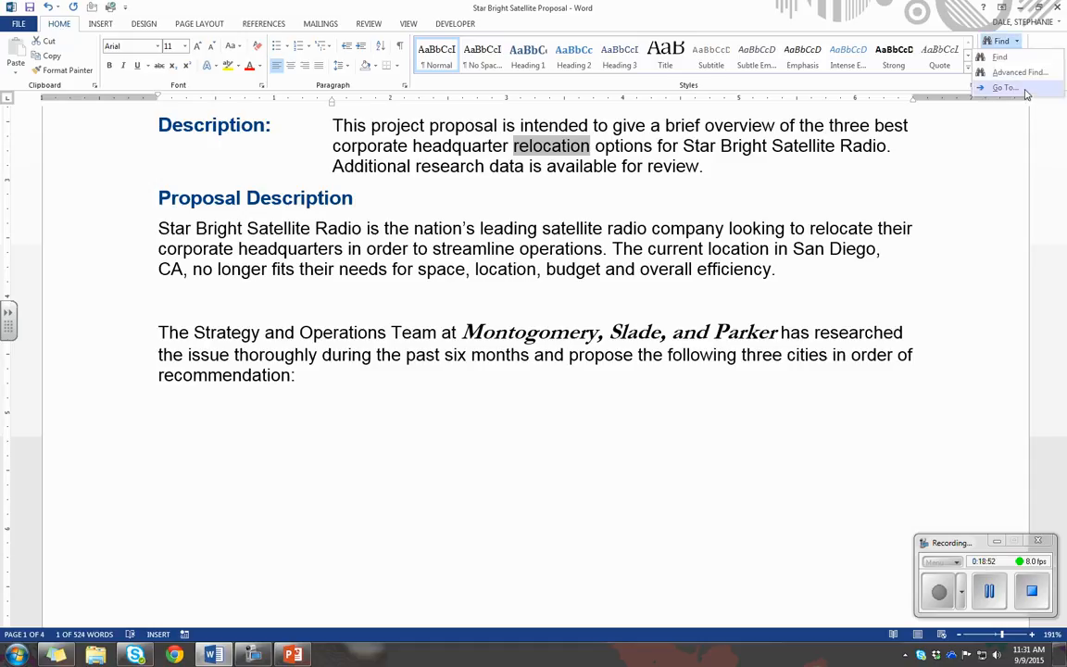
pyautogui.click(1009, 87)
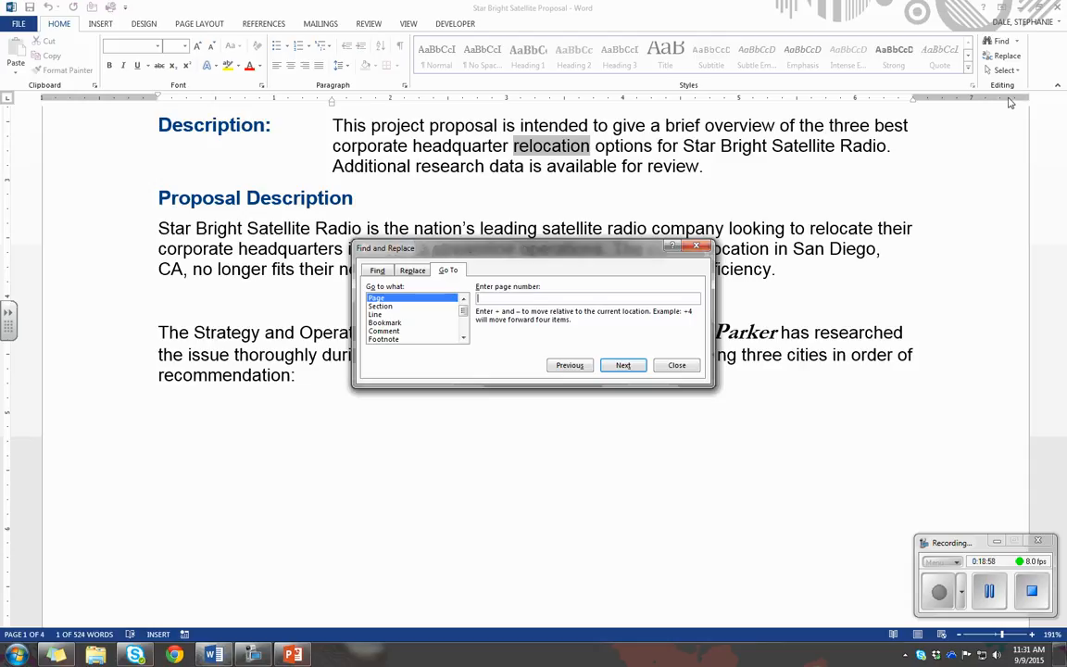
pyautogui.click(384, 306)
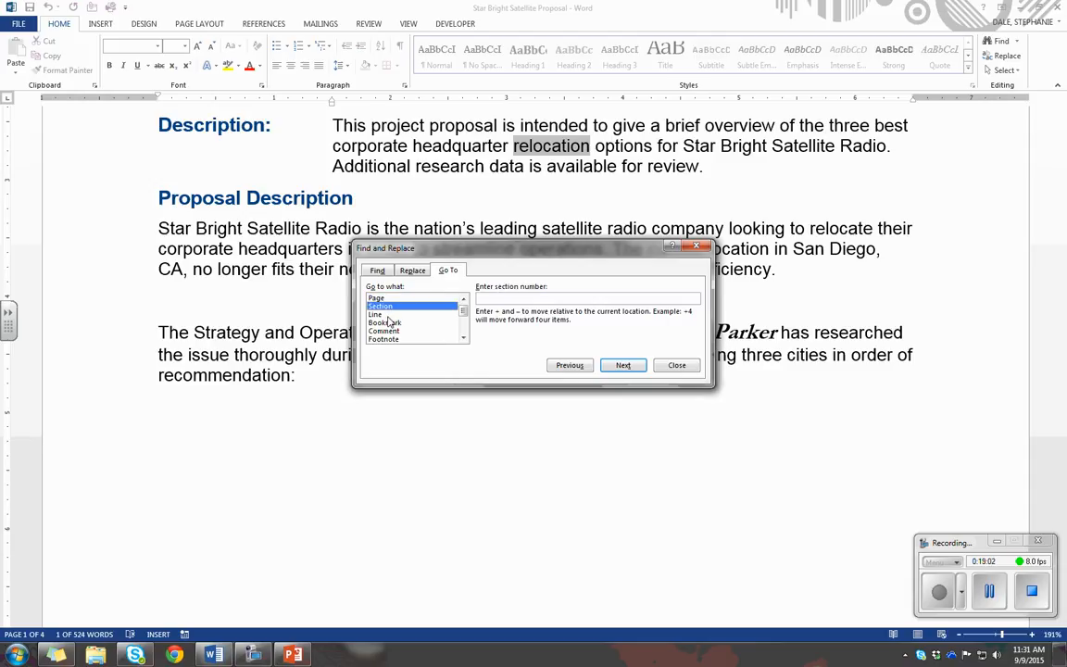
pyautogui.click(388, 322)
pyautogui.click(404, 331)
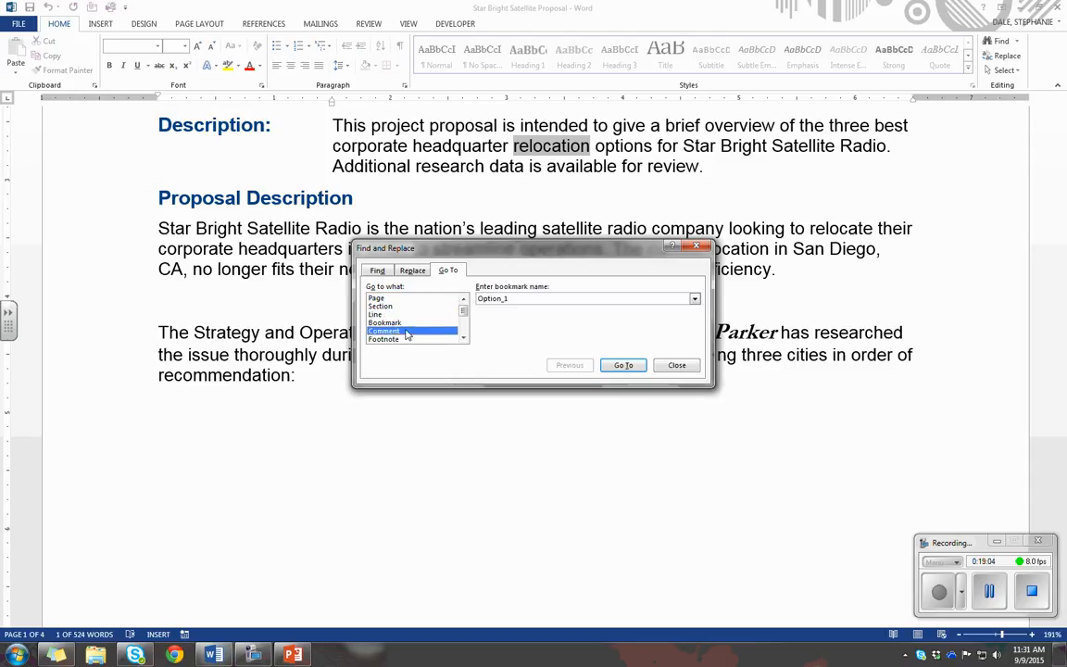
pyautogui.click(404, 339)
pyautogui.click(463, 338)
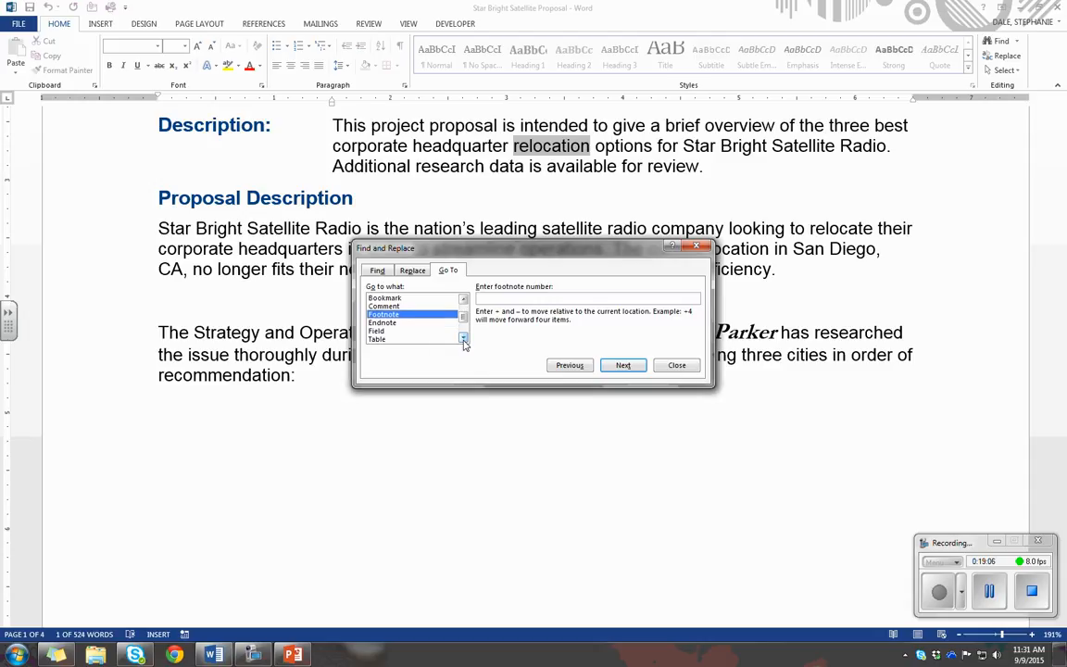
pyautogui.click(463, 338)
pyautogui.click(400, 306)
pyautogui.click(413, 322)
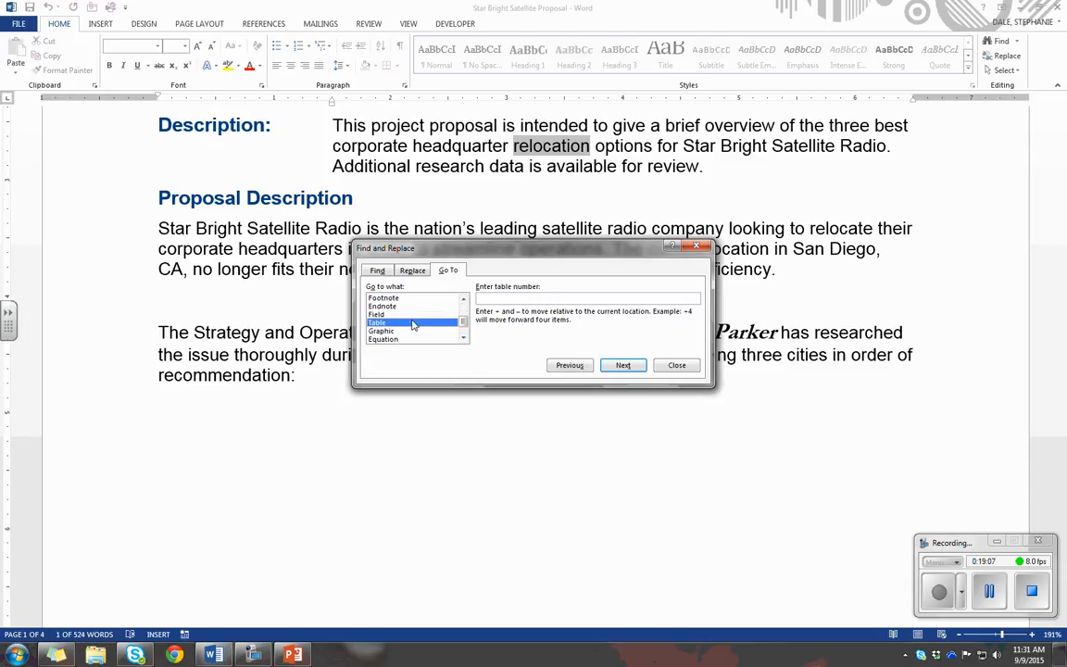
pyautogui.click(413, 331)
pyautogui.click(462, 339)
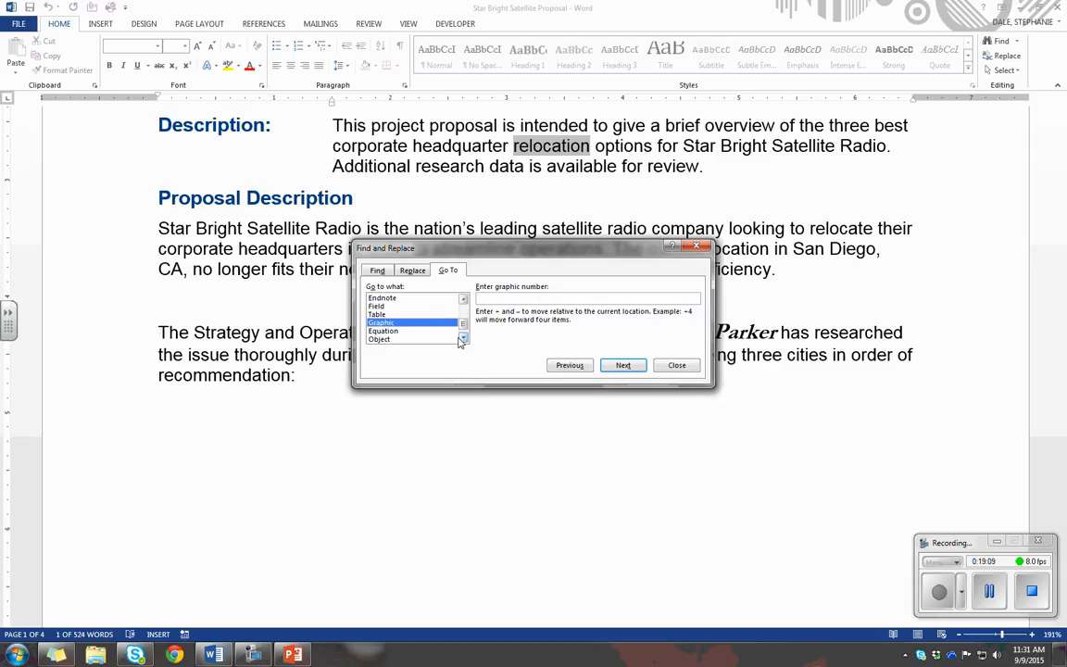
pyautogui.click(462, 339)
pyautogui.click(432, 323)
pyautogui.click(432, 331)
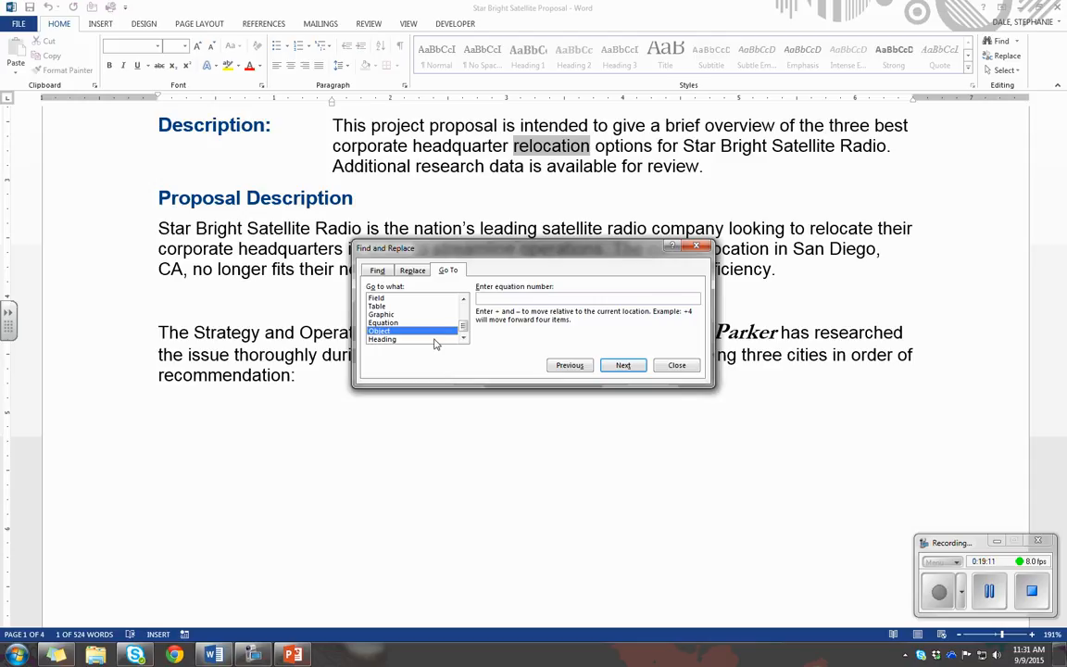
pyautogui.click(434, 340)
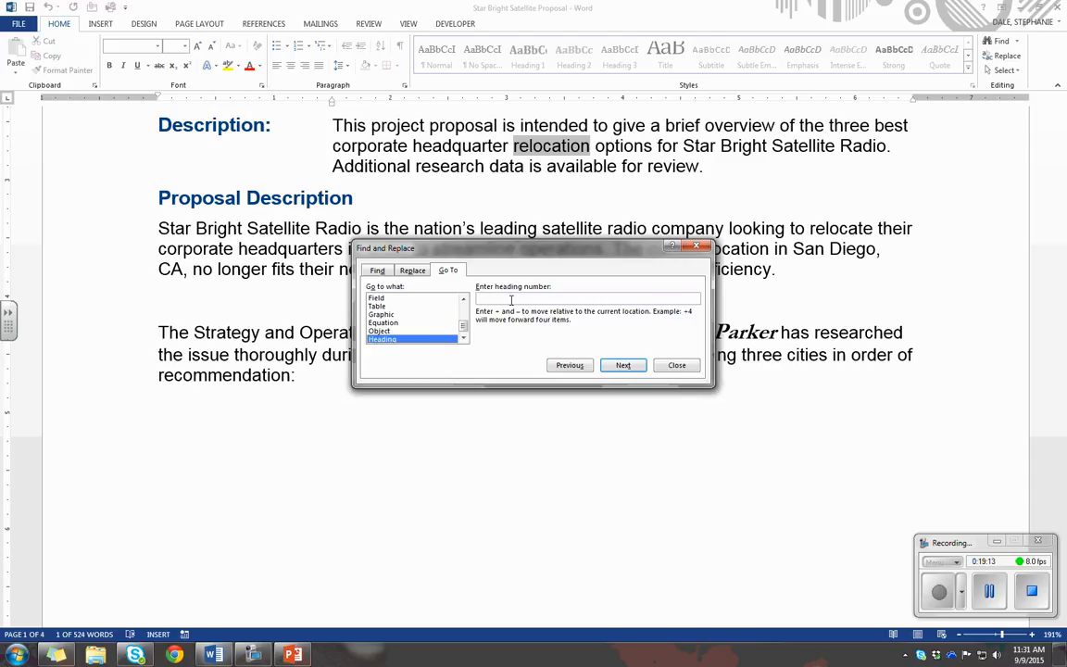
pyautogui.click(674, 366)
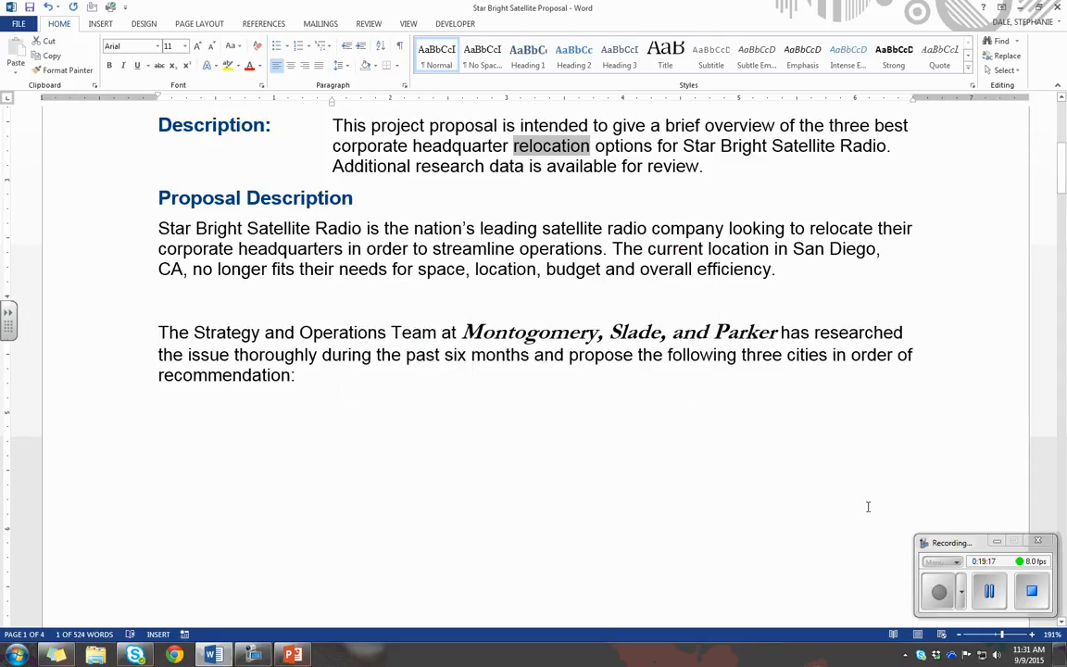
# Select from "Strategy" through "three" in the last paragraph together with the separate "Proposal Description" heading, and clear the selection
pyautogui.click(985, 594)
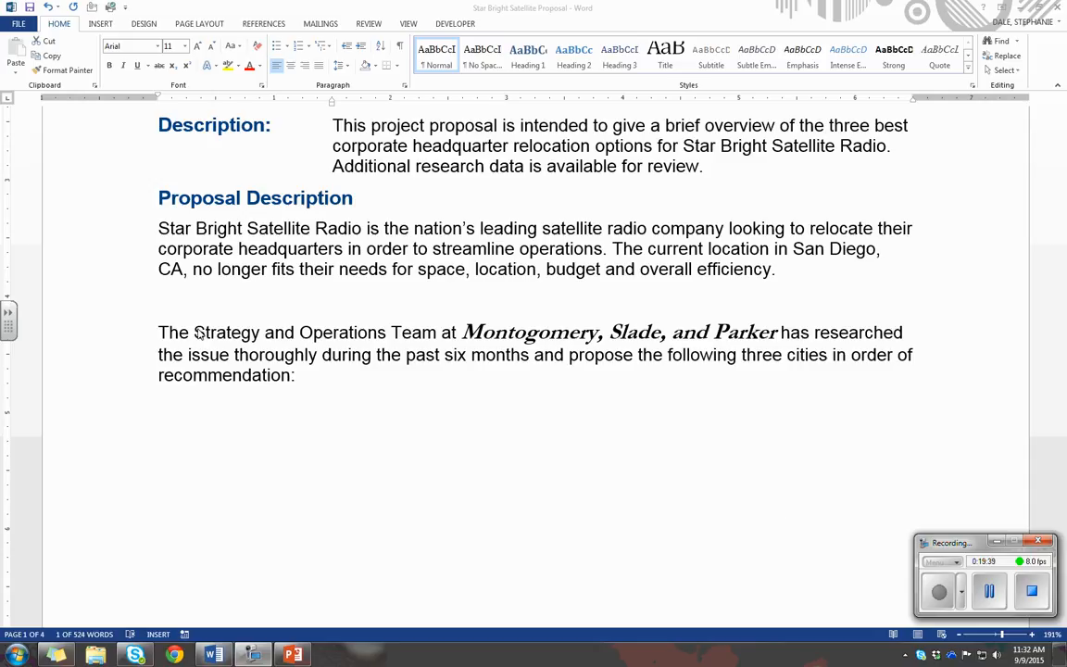
pyautogui.moveTo(193, 332); pyautogui.dragTo(318, 335)
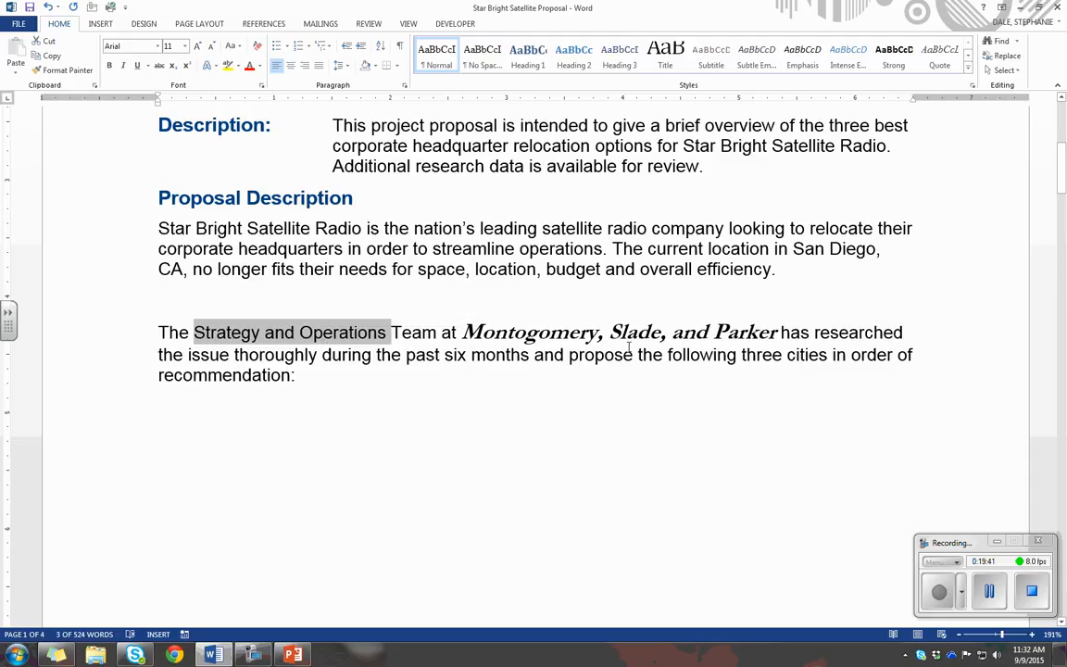
pyautogui.hotkey('ctrl', 'shift', 'Right')
pyautogui.hotkey('ctrl', 'shift', 'Right')
pyautogui.hotkey('ctrl', 'shift', 'Right')
pyautogui.hotkey('ctrl', 'shift', 'Right')
pyautogui.hotkey('ctrl', 'shift', 'Right')
pyautogui.hotkey('ctrl', 'shift', 'Right')
pyautogui.hotkey('ctrl', 'shift', 'Right')
pyautogui.hotkey('ctrl', 'shift', 'Right')
pyautogui.hotkey('ctrl', 'shift', 'Right')
pyautogui.hotkey('ctrl', 'shift', 'Right')
pyautogui.hotkey('ctrl', 'shift', 'Right')
pyautogui.hotkey('ctrl', 'shift', 'Right')
pyautogui.hotkey('ctrl', 'shift', 'Right')
pyautogui.hotkey('ctrl', 'shift', 'Right')
pyautogui.hotkey('ctrl', 'shift', 'Right')
pyautogui.hotkey('ctrl', 'shift', 'Right')
pyautogui.hotkey('ctrl', 'shift', 'Right')
pyautogui.hotkey('ctrl', 'shift', 'Right')
pyautogui.hotkey('ctrl', 'shift', 'Right')
pyautogui.hotkey('ctrl', 'shift', 'Right')
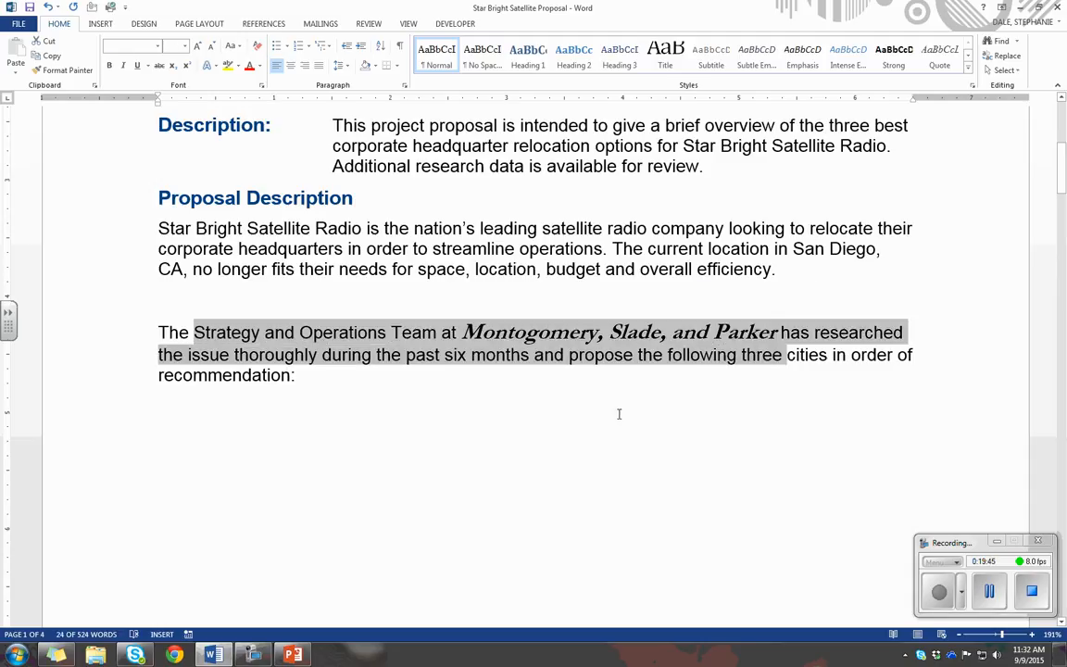
pyautogui.click(939, 594)
pyautogui.moveTo(157, 194); pyautogui.dragTo(400, 197)
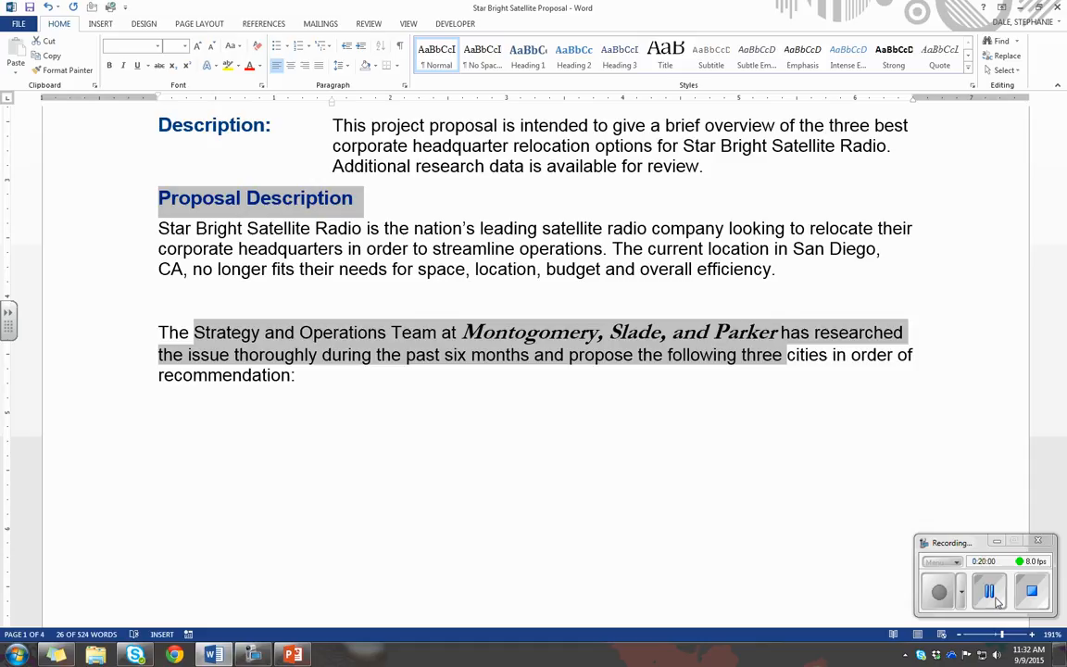
pyautogui.click(768, 530)
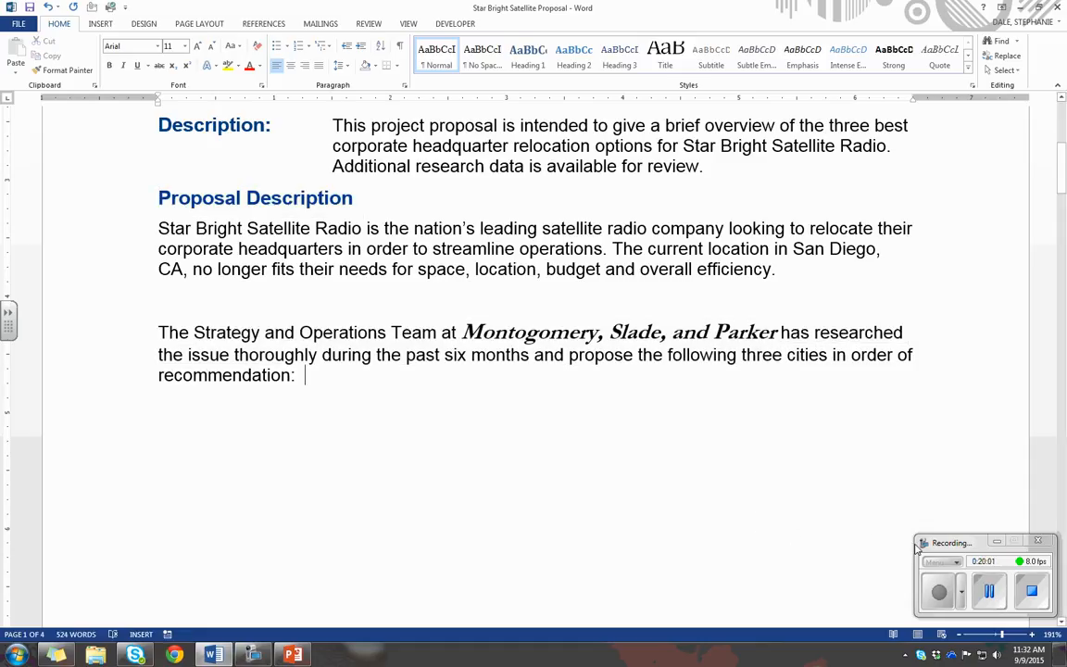
pyautogui.click(985, 590)
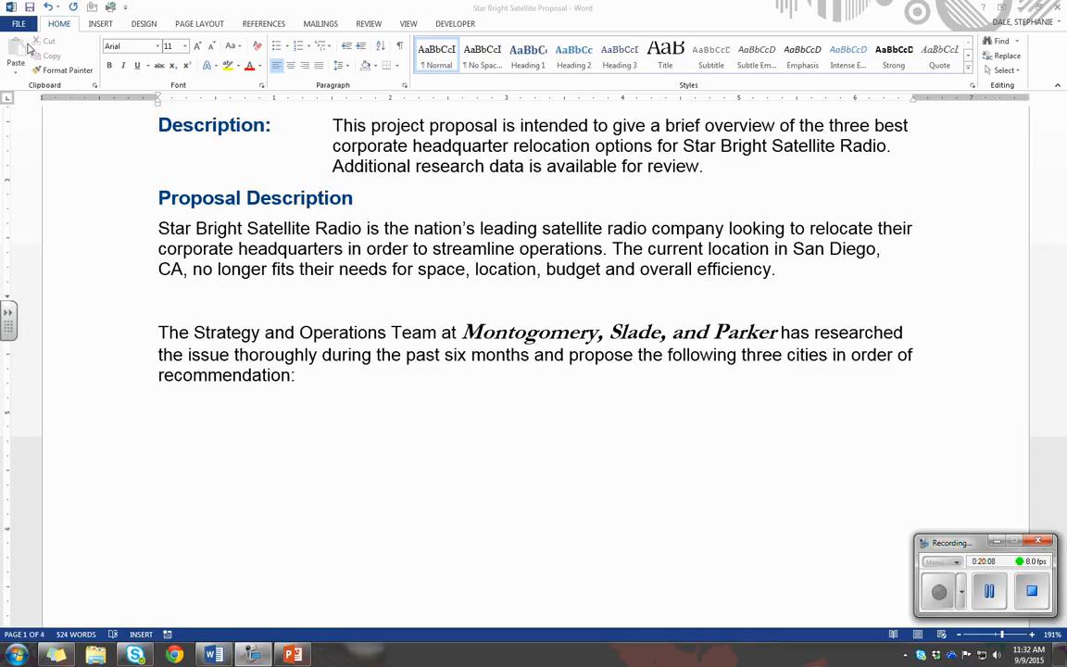
# Open the Clipboard pane to view the collected items beside the proposal
pyautogui.click(58, 22)
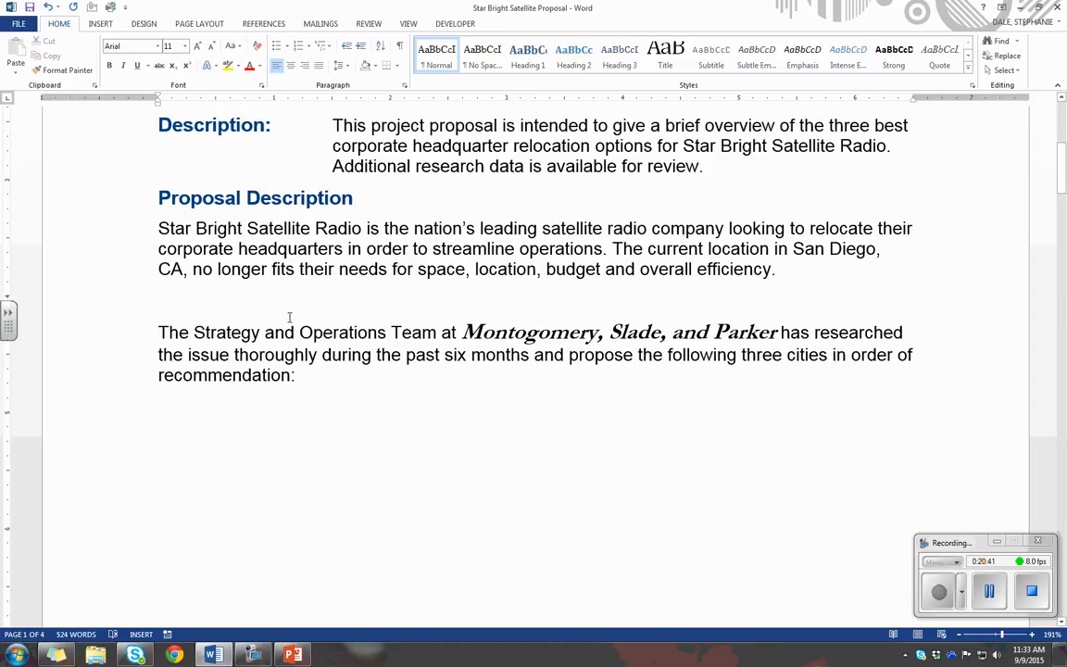
pyautogui.click(1000, 603)
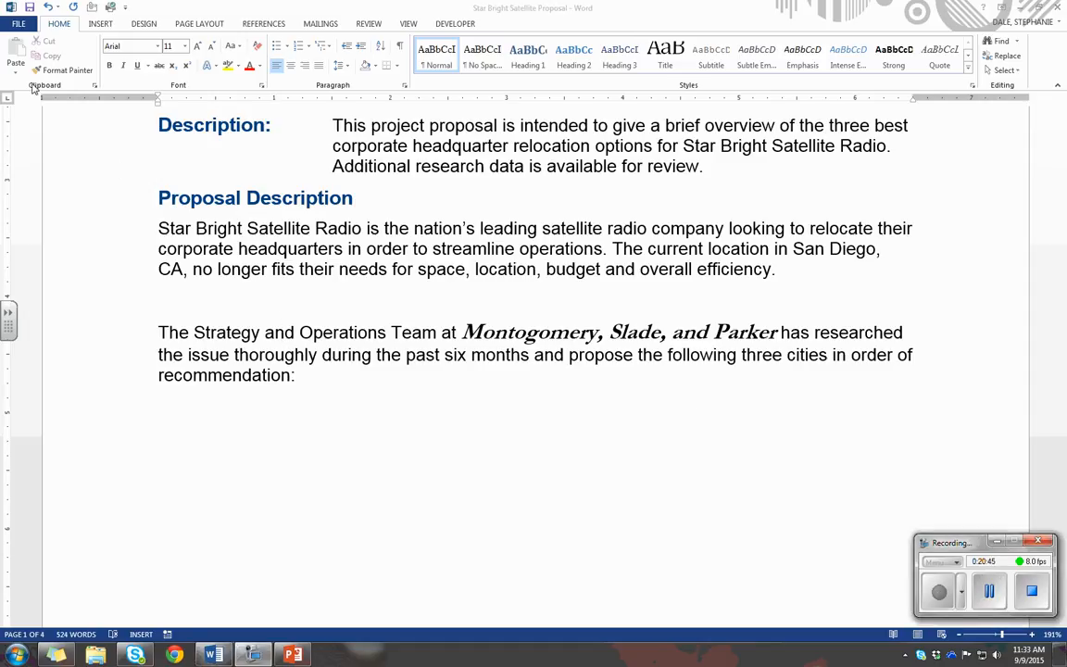
pyautogui.click(94, 87)
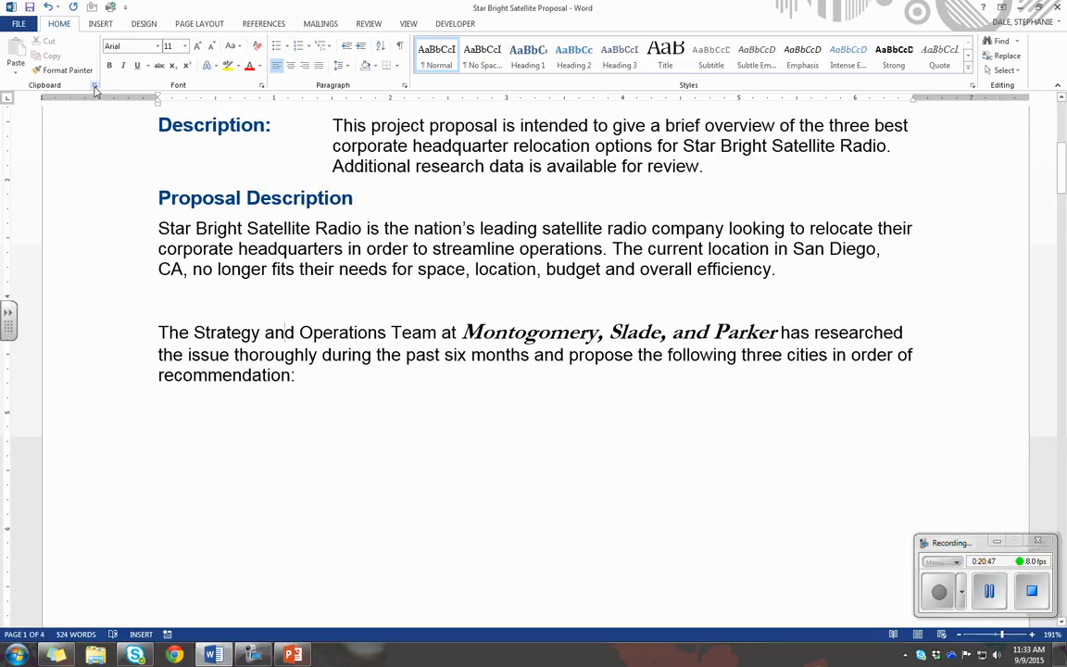
pyautogui.click(93, 87)
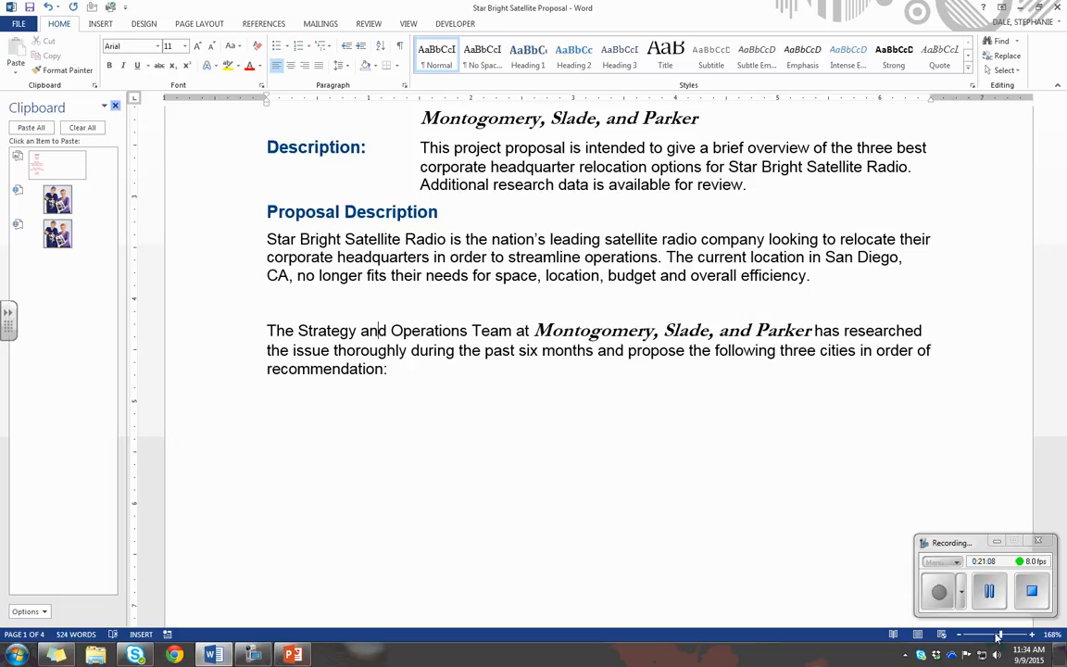
pyautogui.click(989, 592)
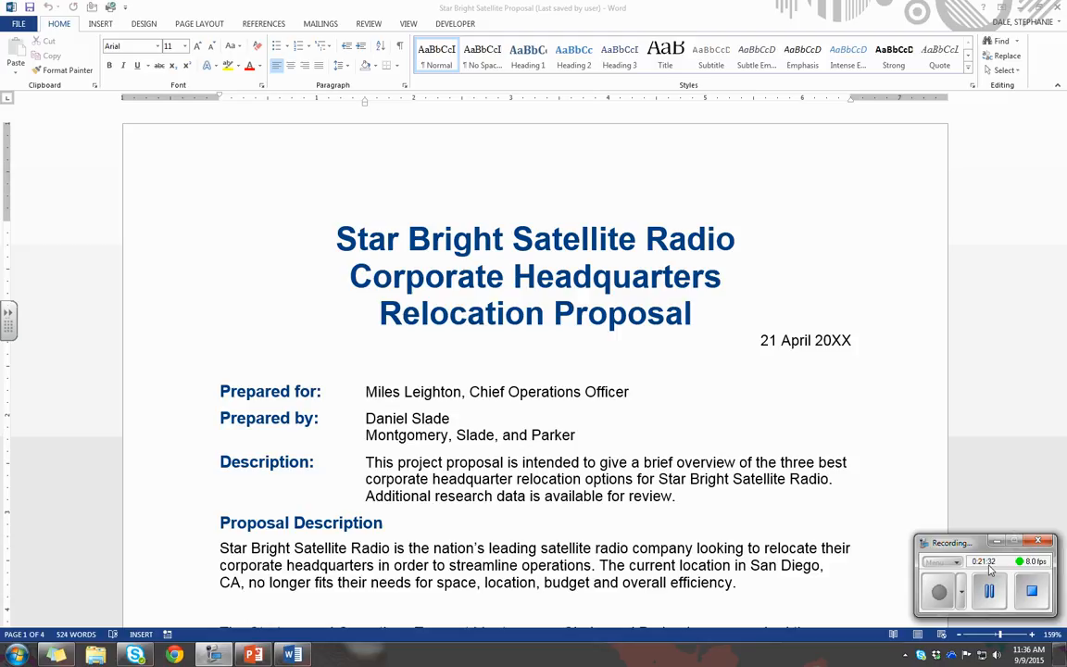
# Review the document's properties on the Info page, set its title to "Starlight", and return to the document
pyautogui.click(17, 25)
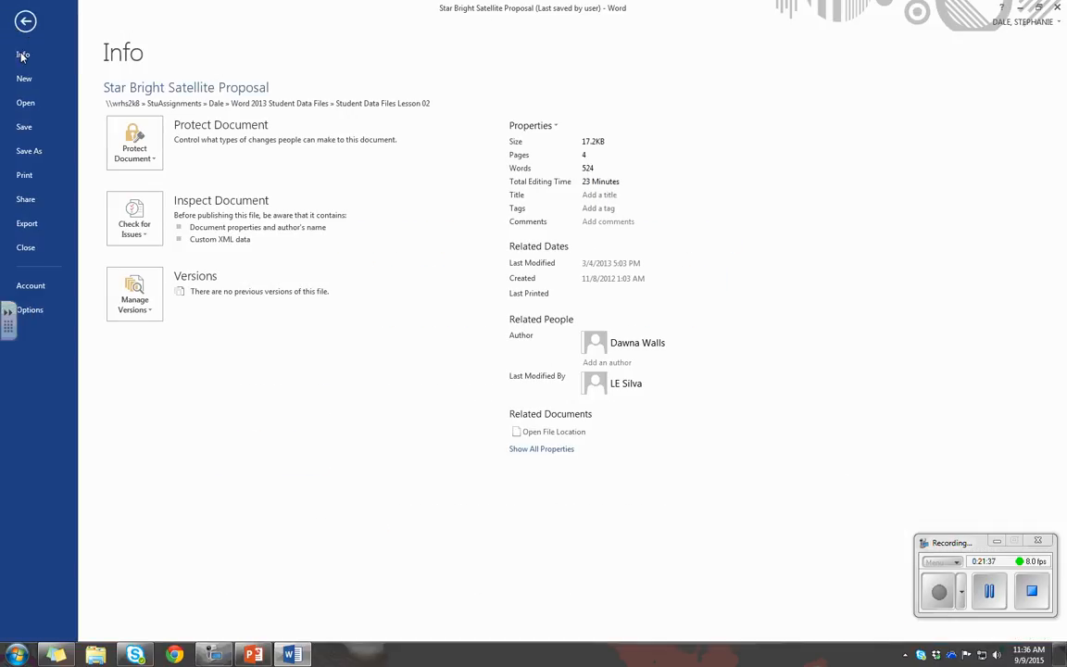
pyautogui.click(22, 55)
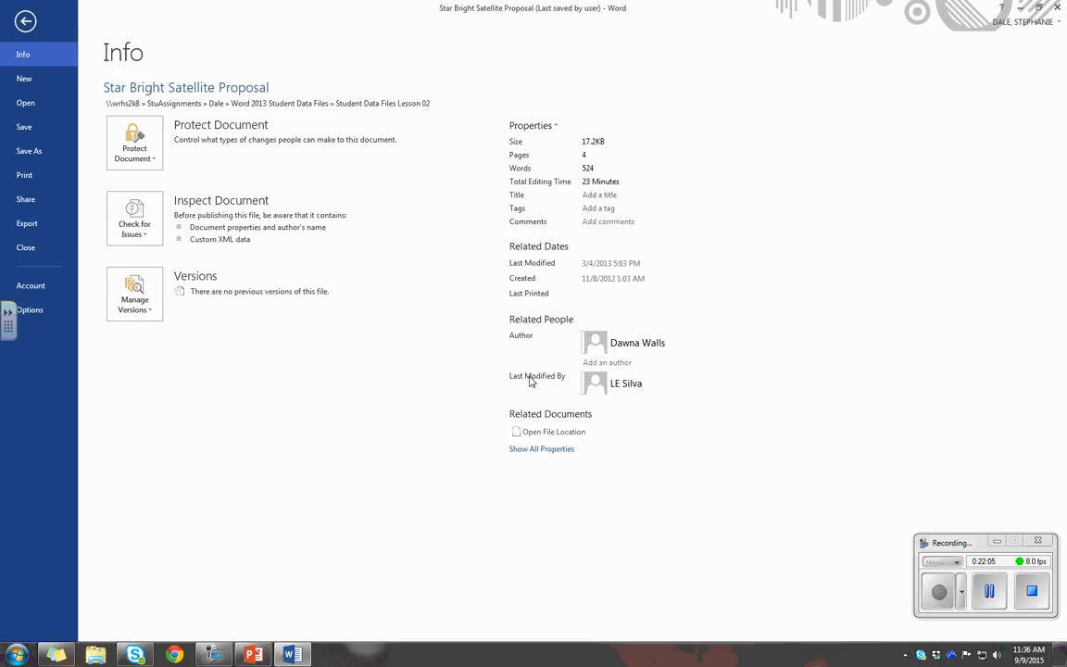
pyautogui.moveTo(608, 396)
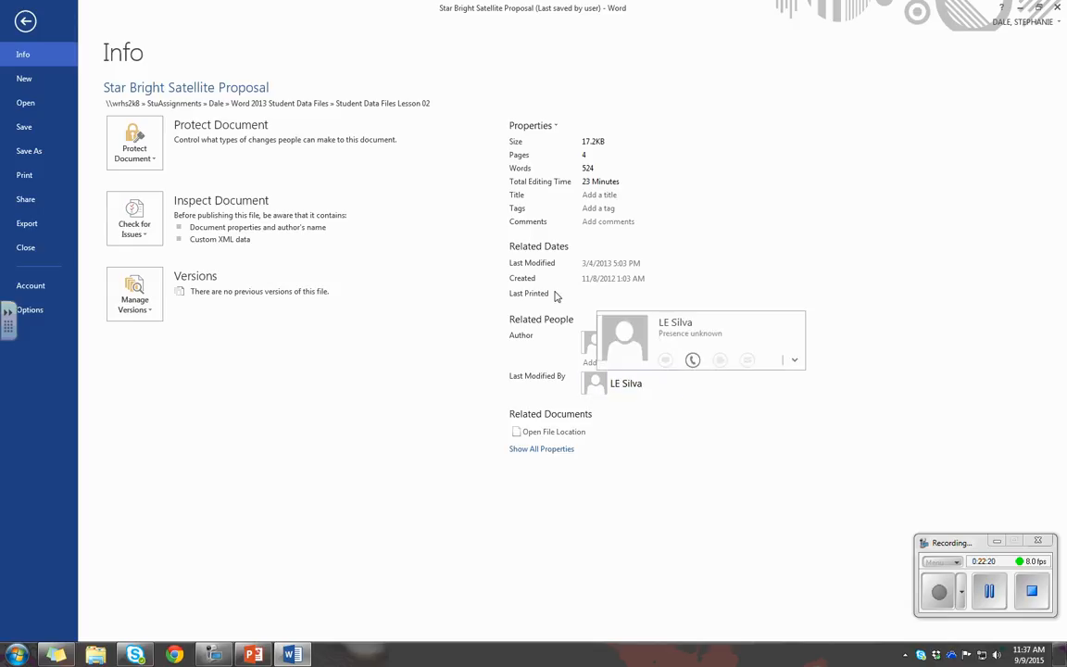
pyautogui.click(596, 195)
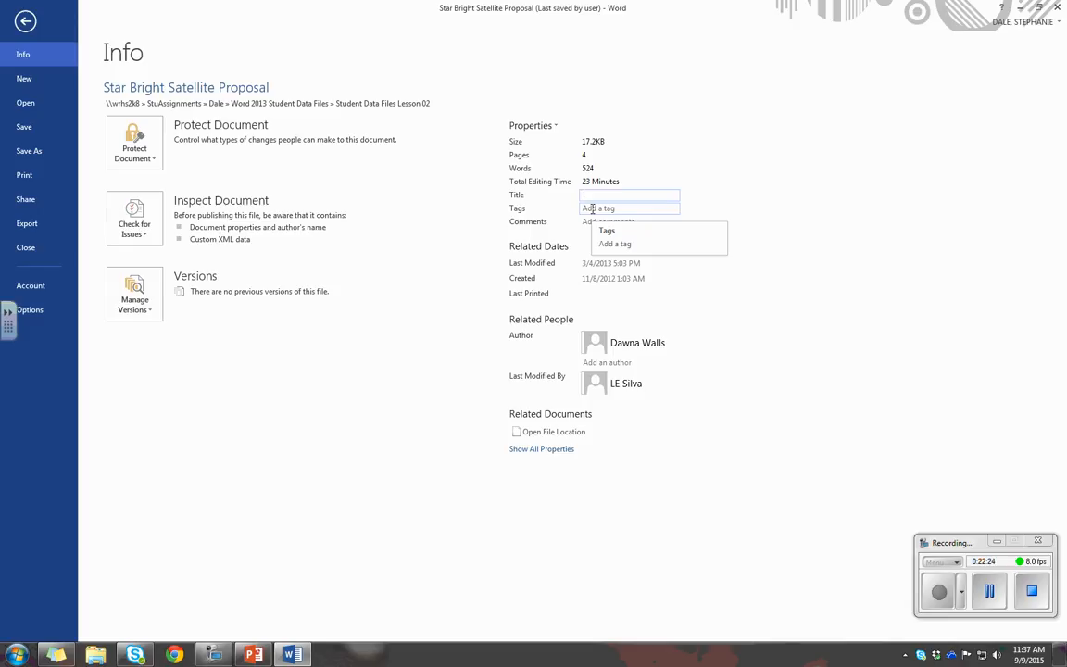
pyautogui.write('Sta')
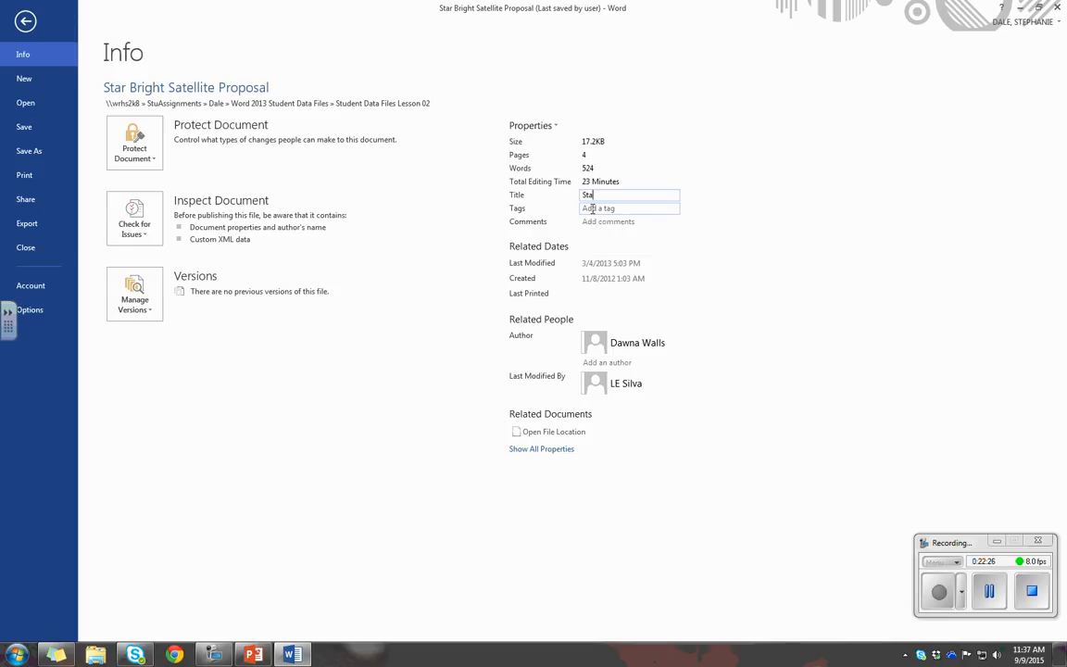
pyautogui.write('rlight')
pyautogui.doubleClick(639, 194)
pyautogui.click(776, 215)
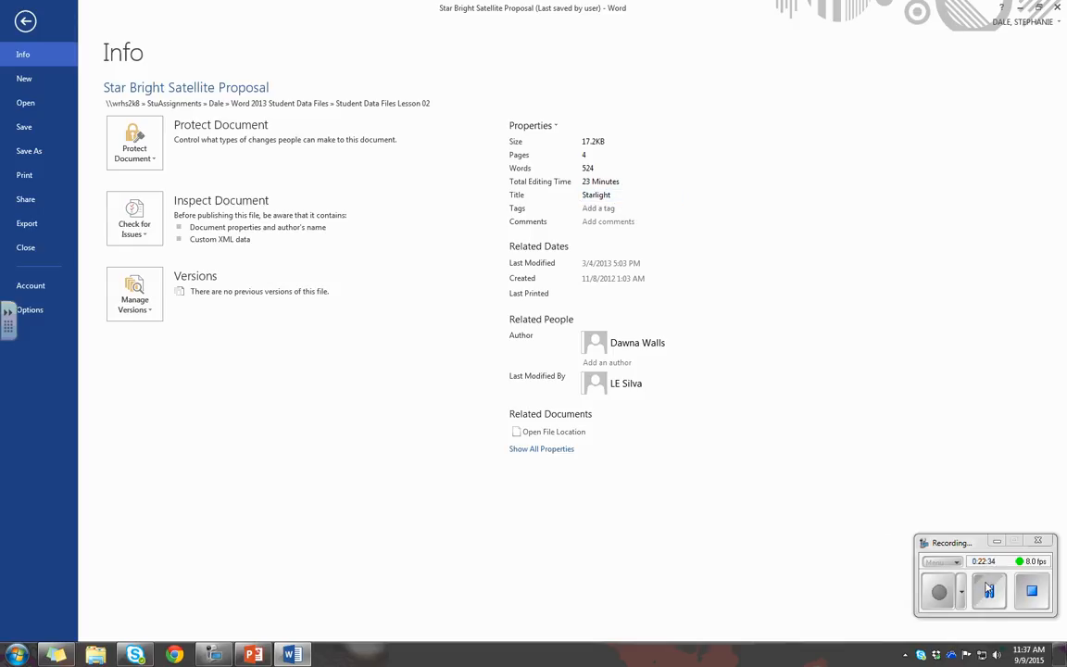
pyautogui.click(25, 21)
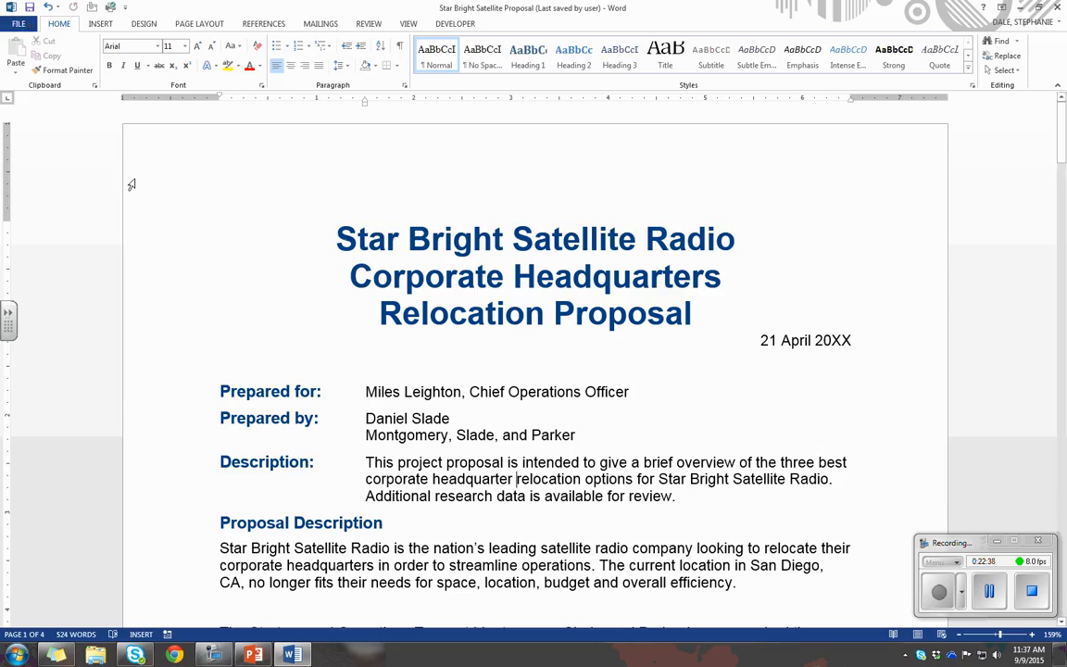